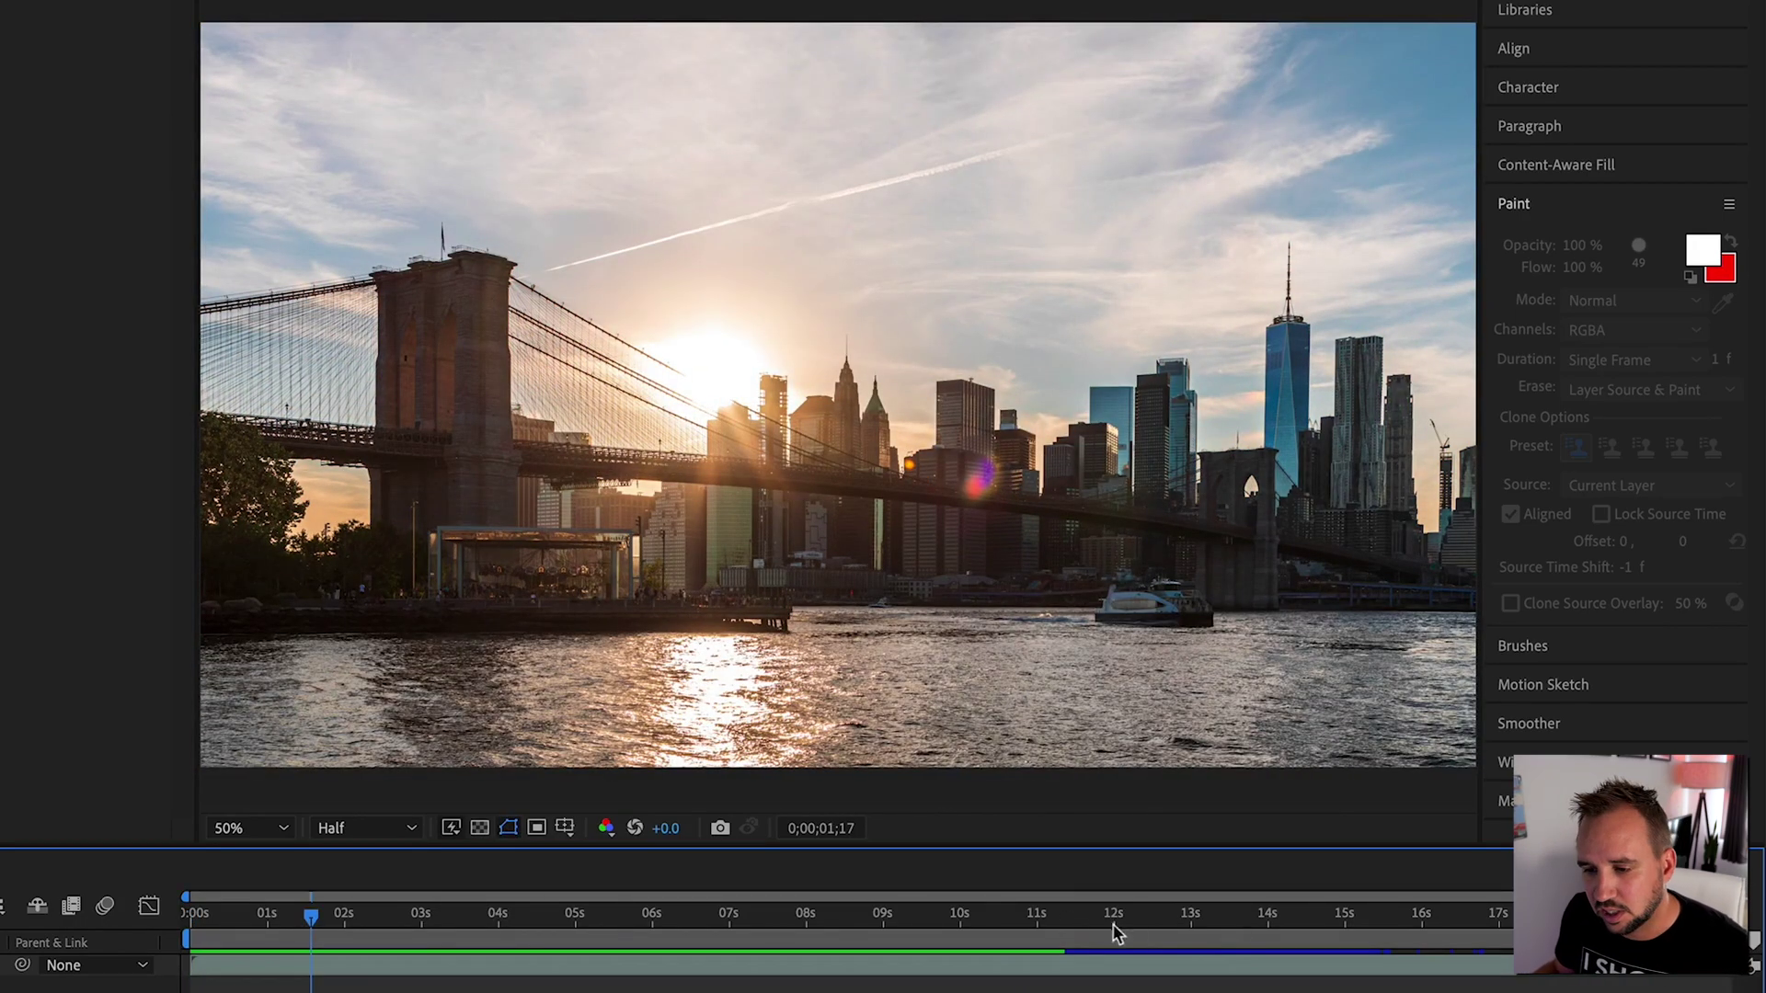
Step: Preview the Dumbo Day to Night composition zoomed in on the skyline, stopping at about 0;00;04;18
{"action": "left_click", "coordinate": [1063, 916]}
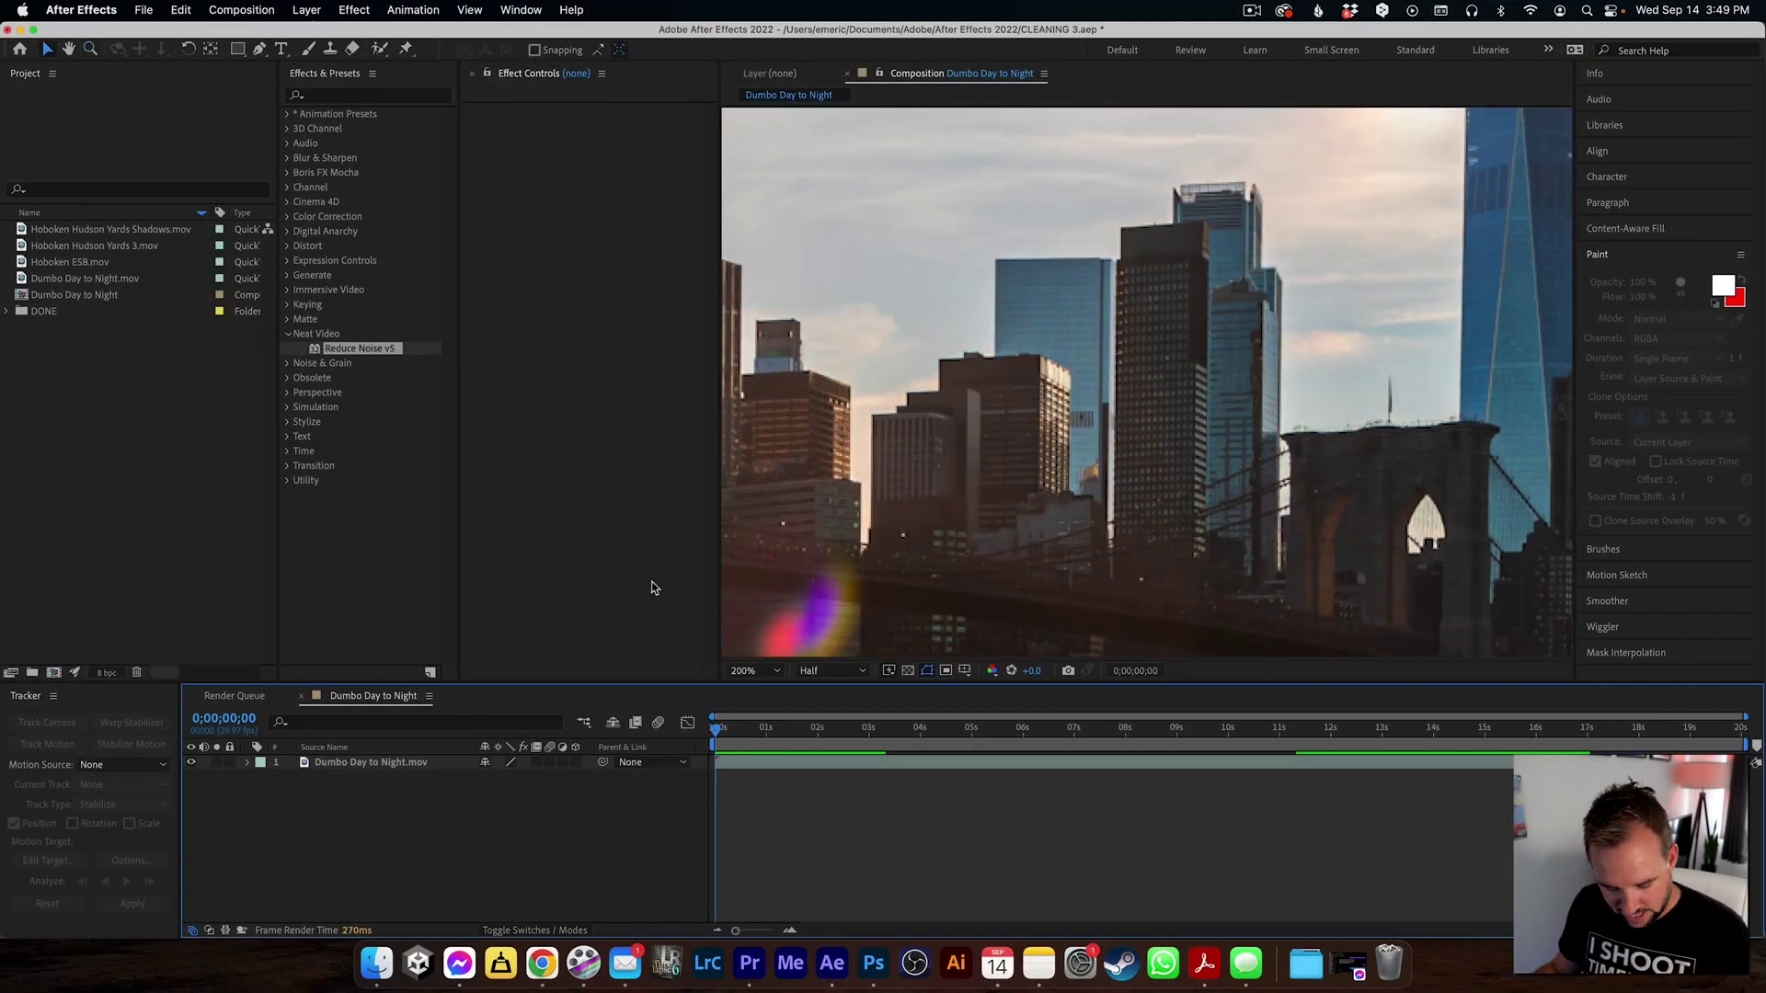
{"action": "key", "text": "space"}
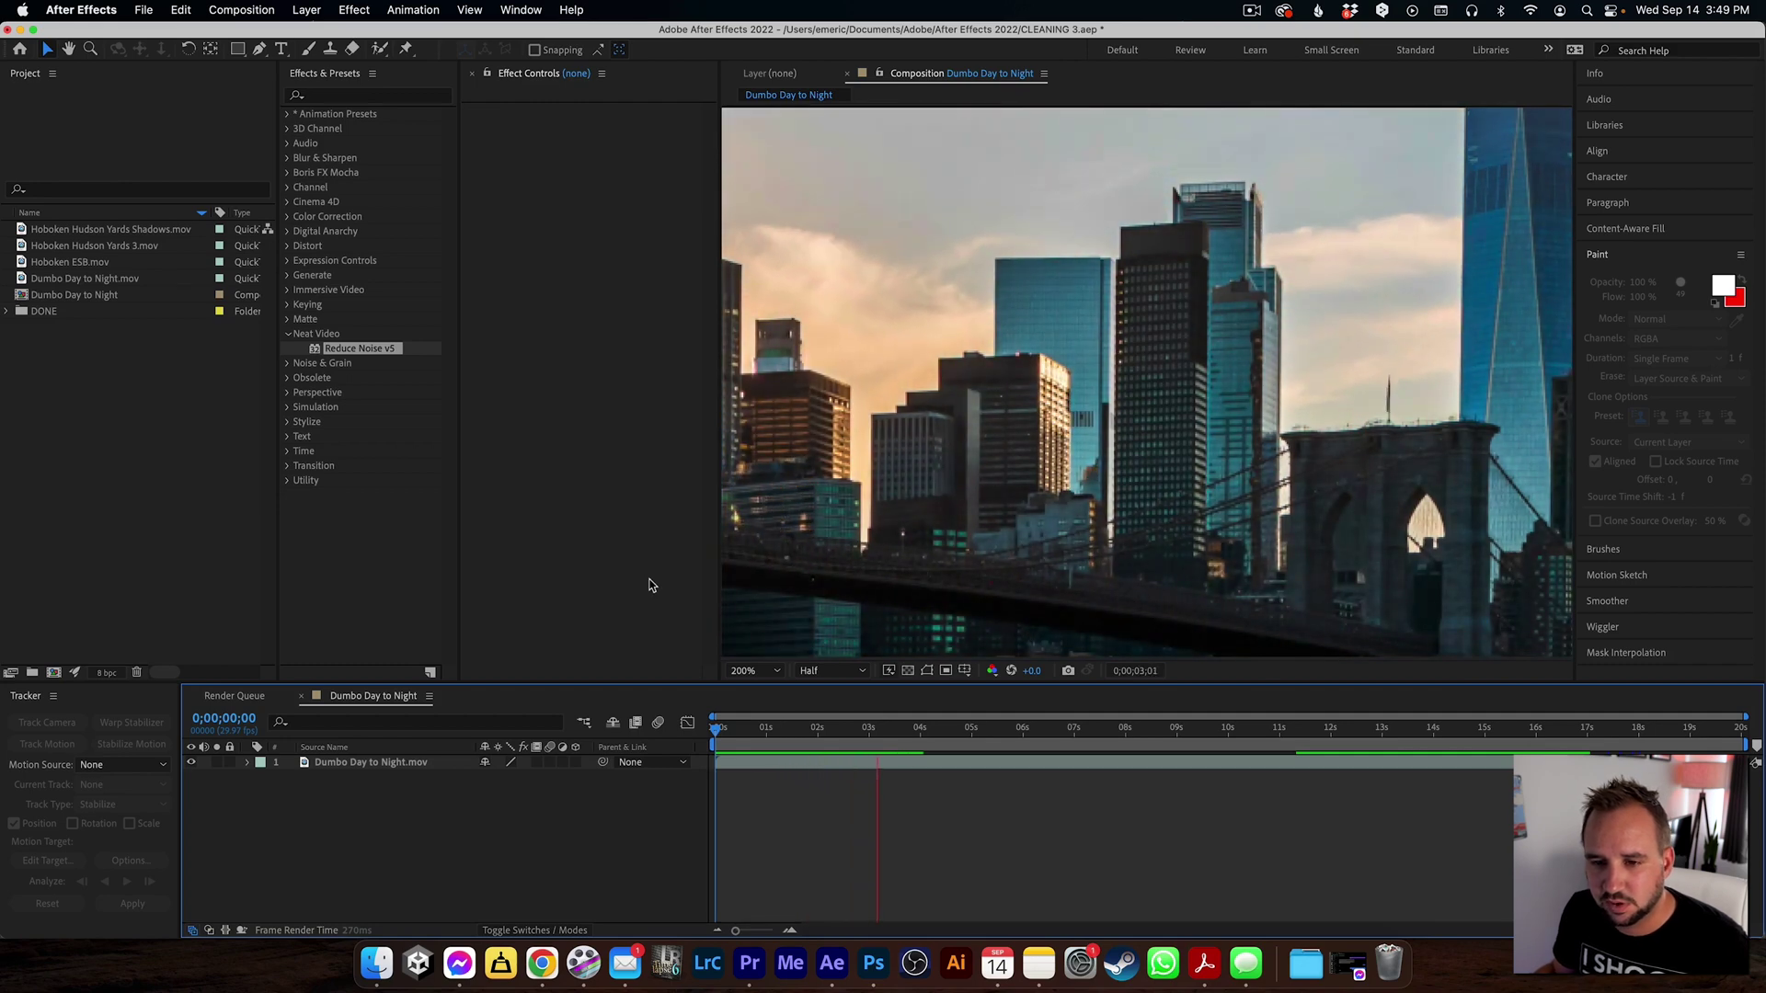
{"action": "left_click", "coordinate": [839, 673]}
{"action": "left_click", "coordinate": [945, 736]}
{"action": "key", "text": "space"}
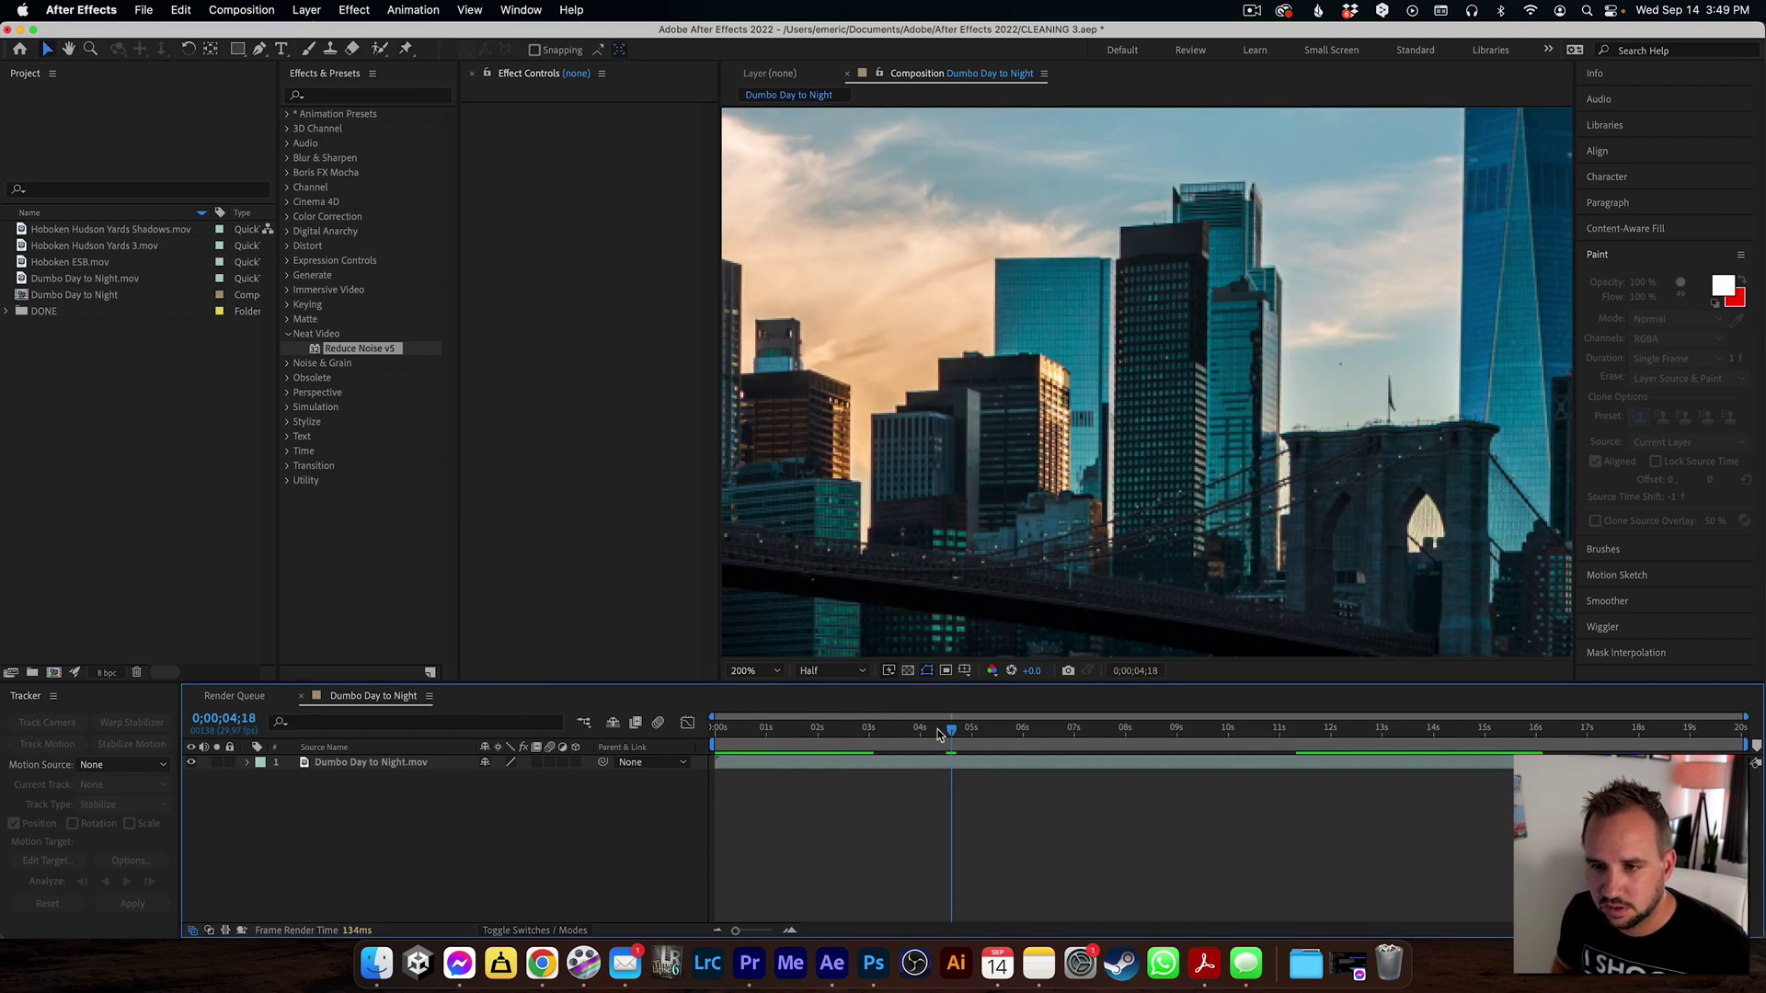
Step: Set the composition's preview resolution to Full to examine the skyline in more detail
{"action": "key", "text": "space"}
{"action": "left_click", "coordinate": [835, 671]}
{"action": "left_click", "coordinate": [839, 713]}
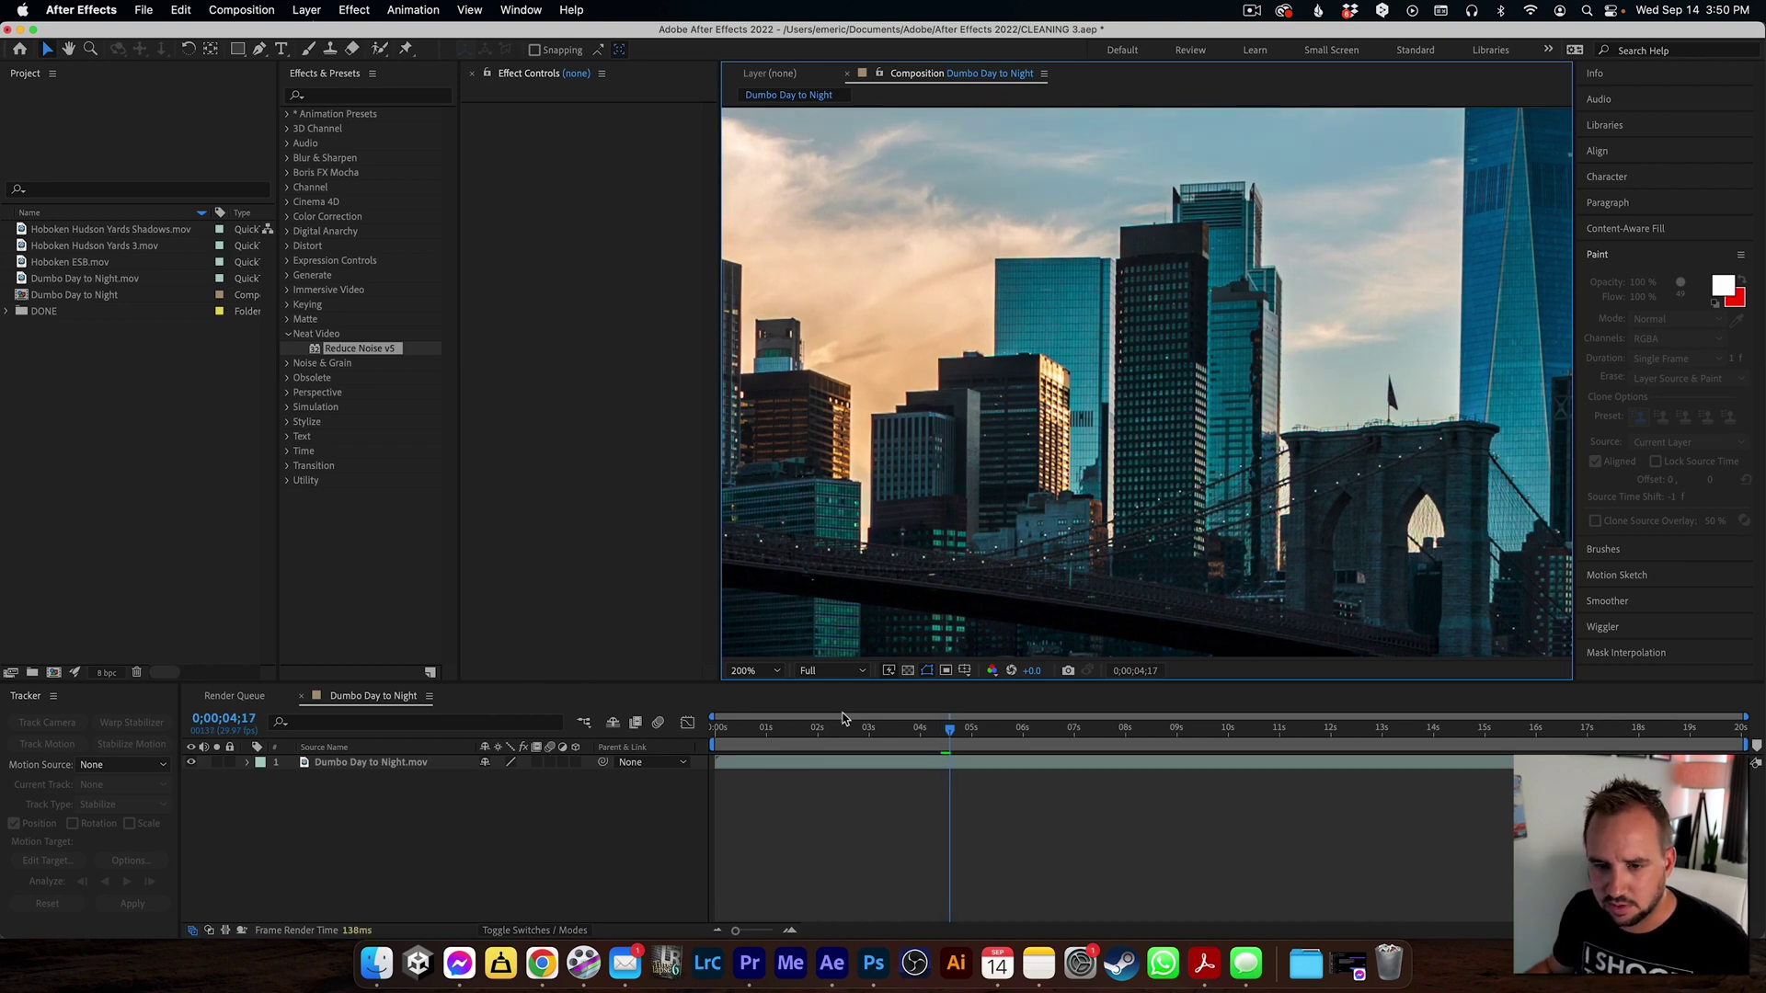
{"action": "left_click", "coordinate": [830, 677]}
{"action": "left_click", "coordinate": [491, 588]}
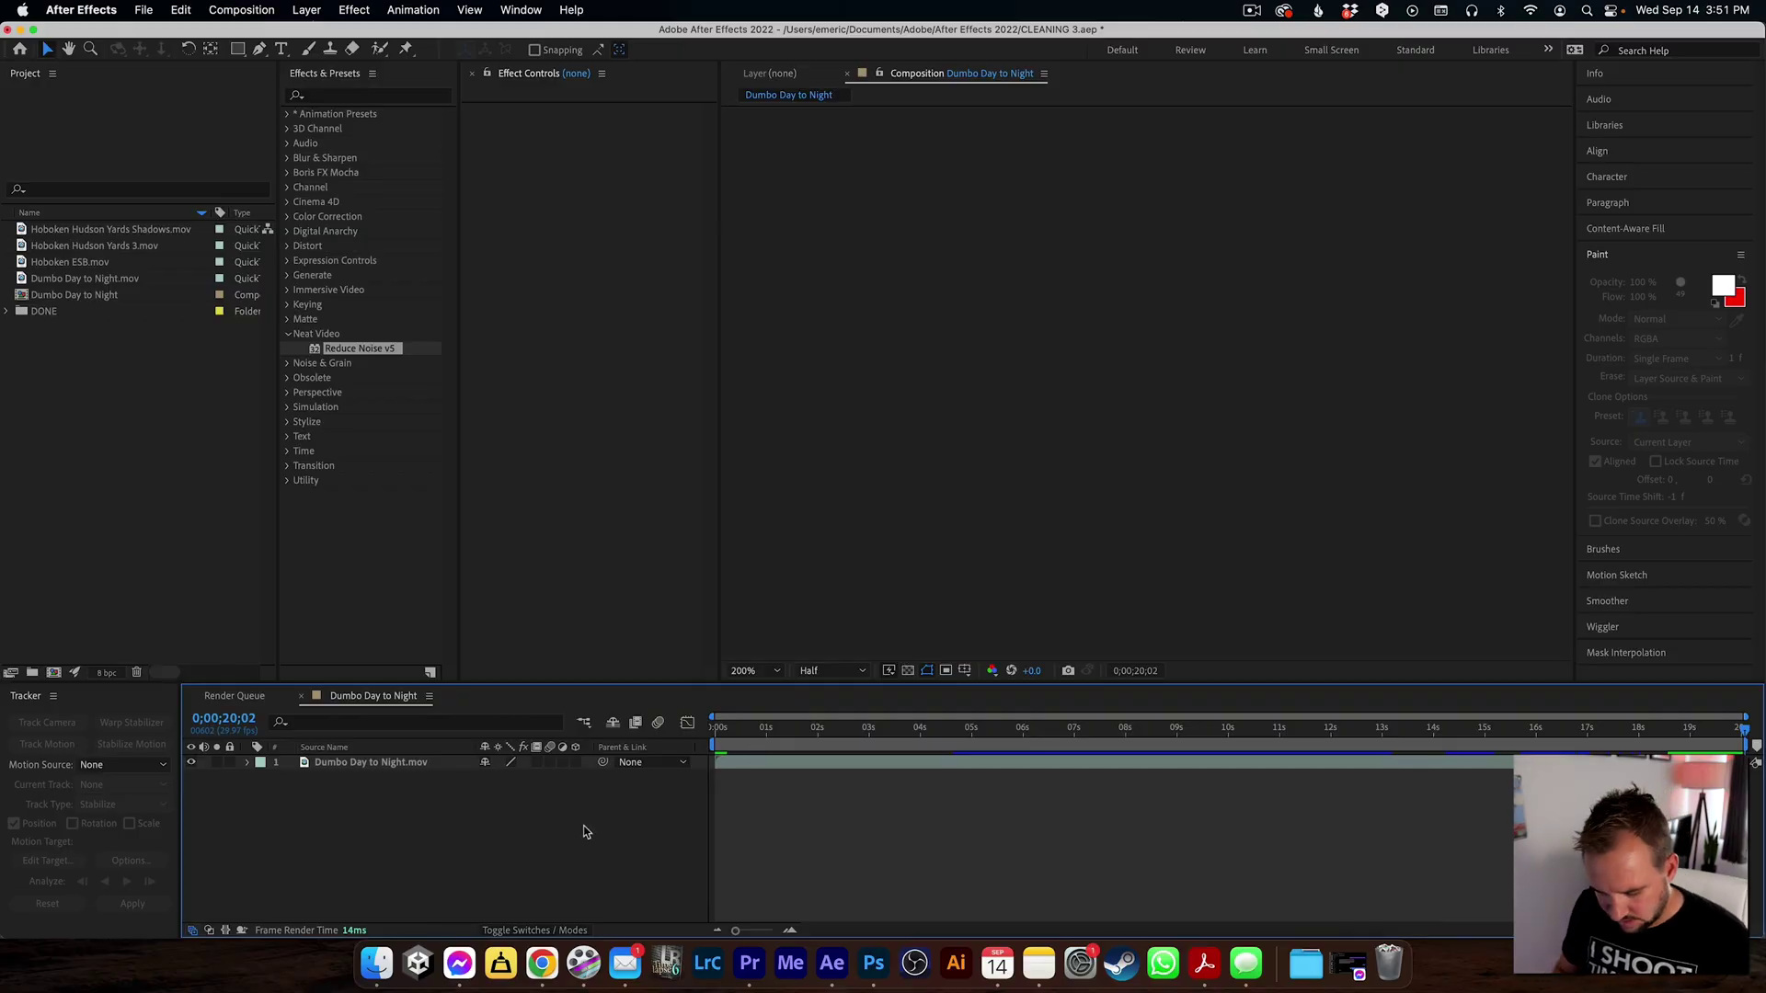
Step: Set the composition's preview resolution to Half and return to the first frame
{"action": "left_click", "coordinate": [860, 672]}
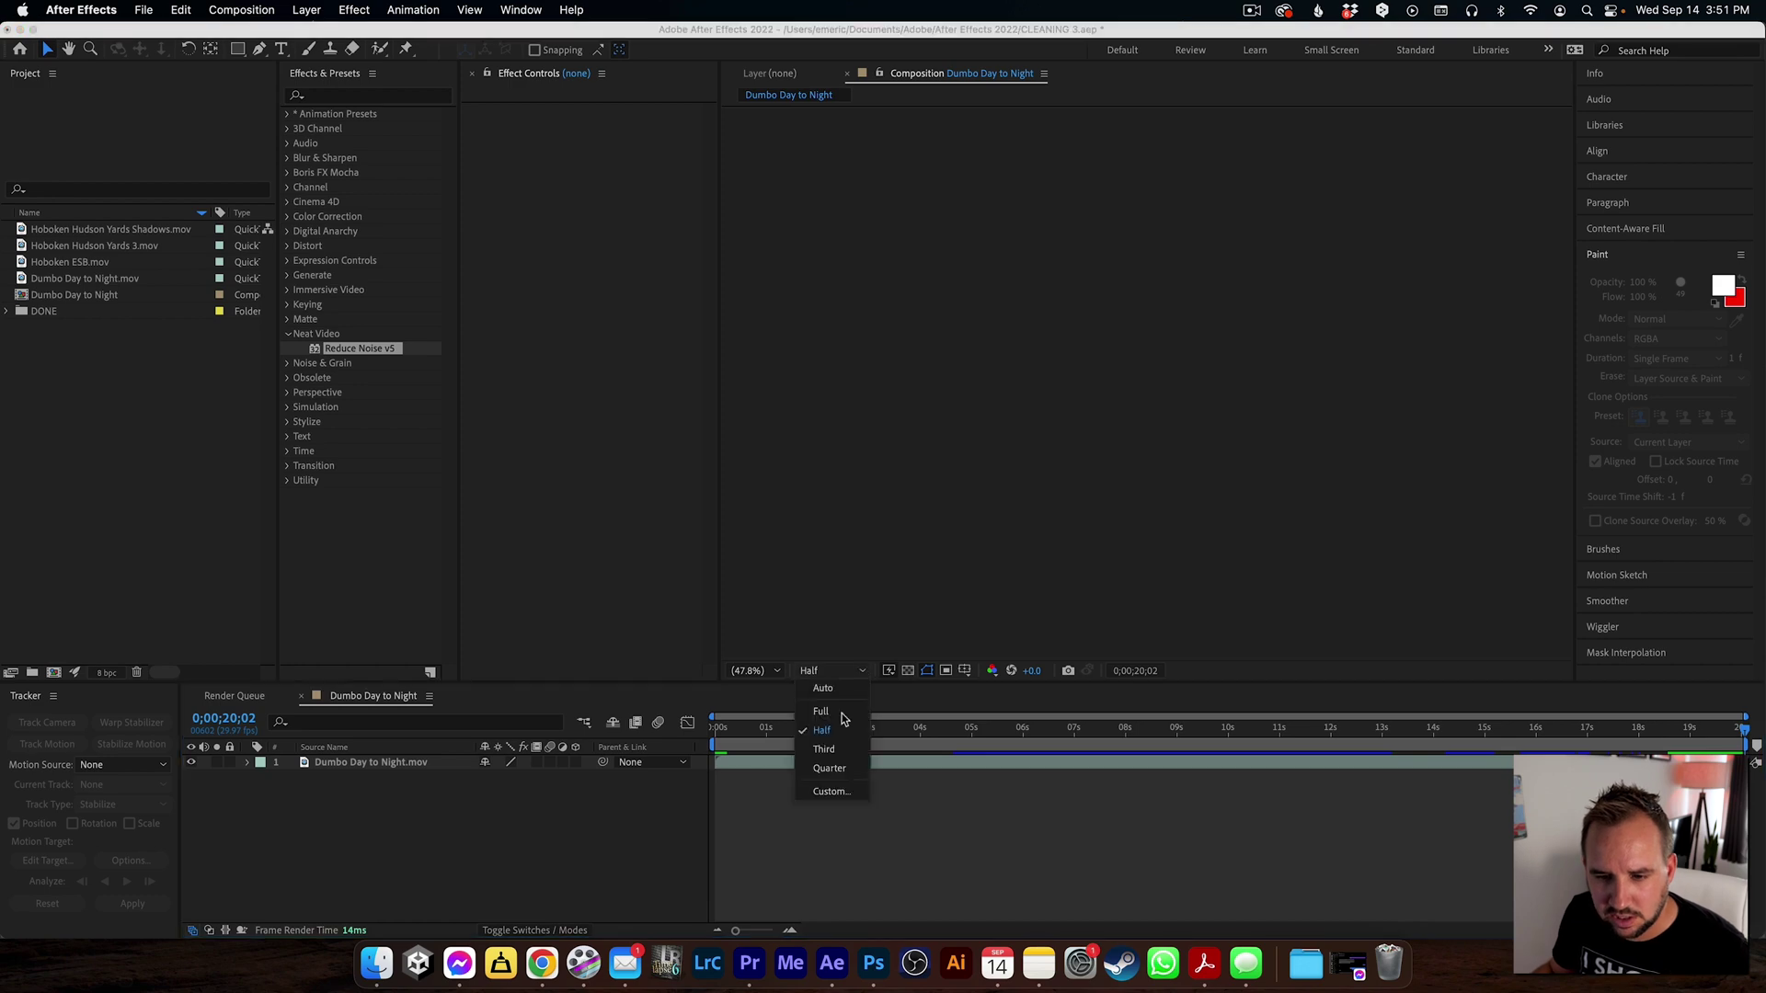
{"action": "left_click", "coordinate": [821, 731]}
{"action": "key", "text": "Home"}
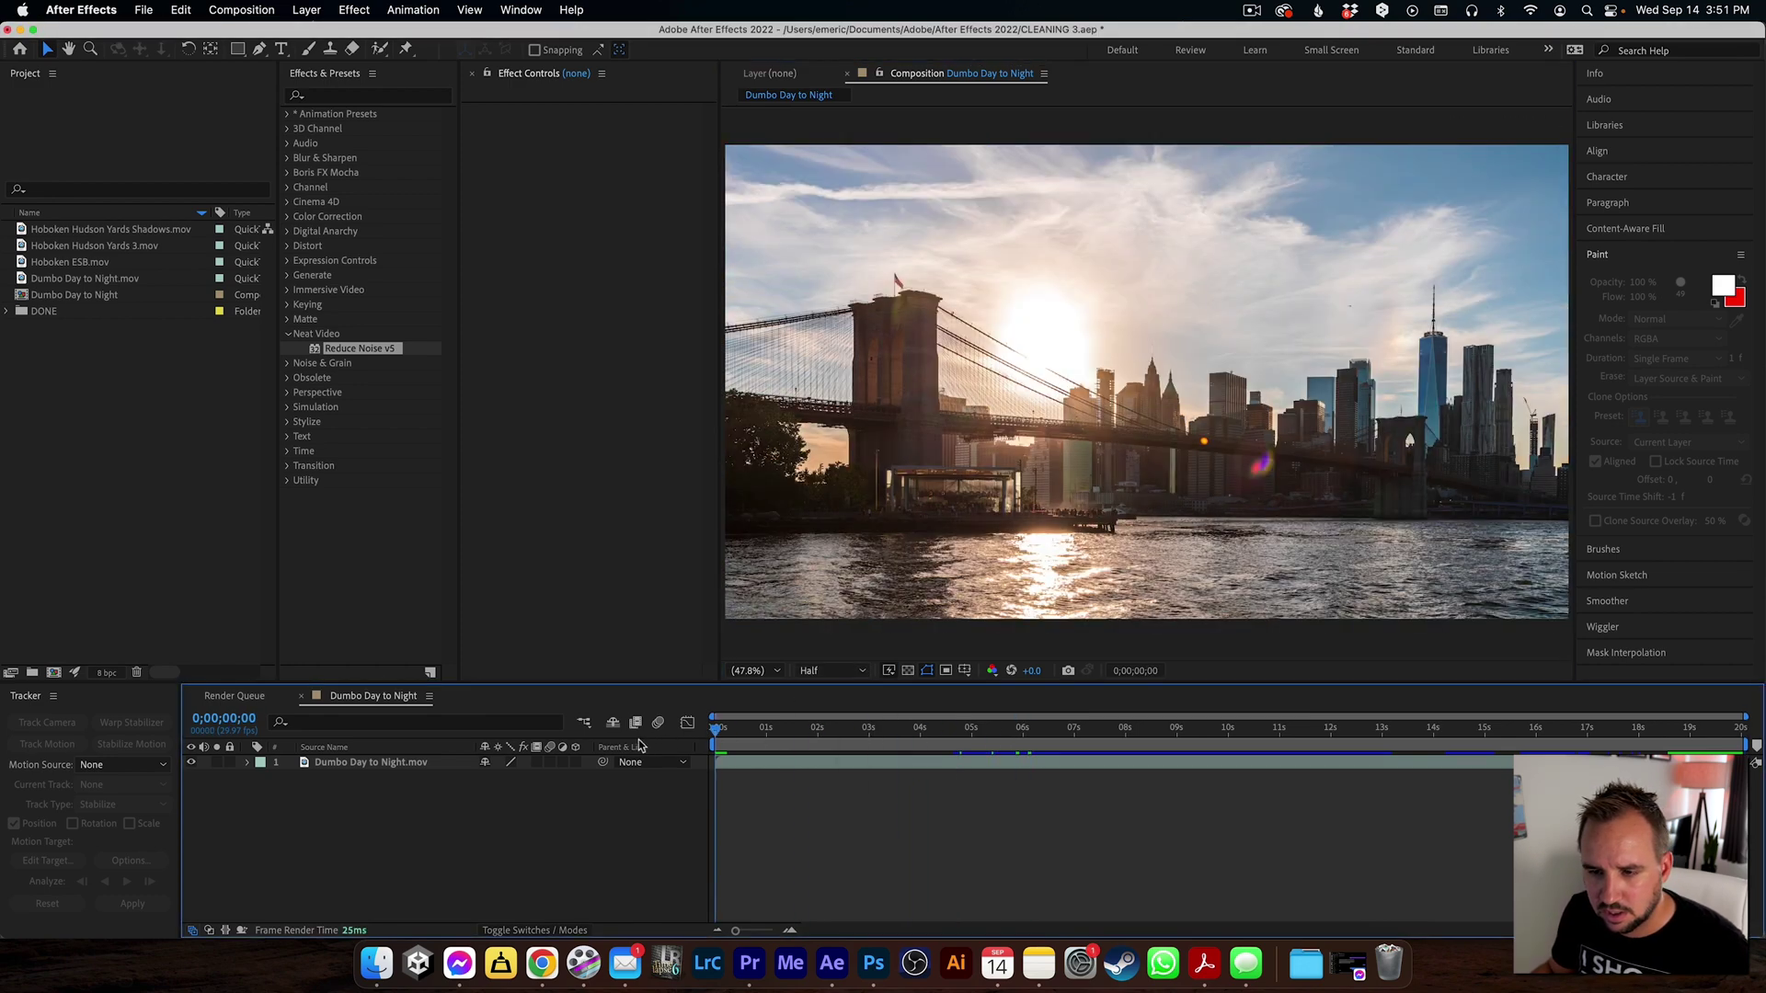
Step: Examine the skyline at 200% zoom by playing from the first frame and scrubbing through the composition
{"action": "left_click", "coordinate": [1226, 441]}
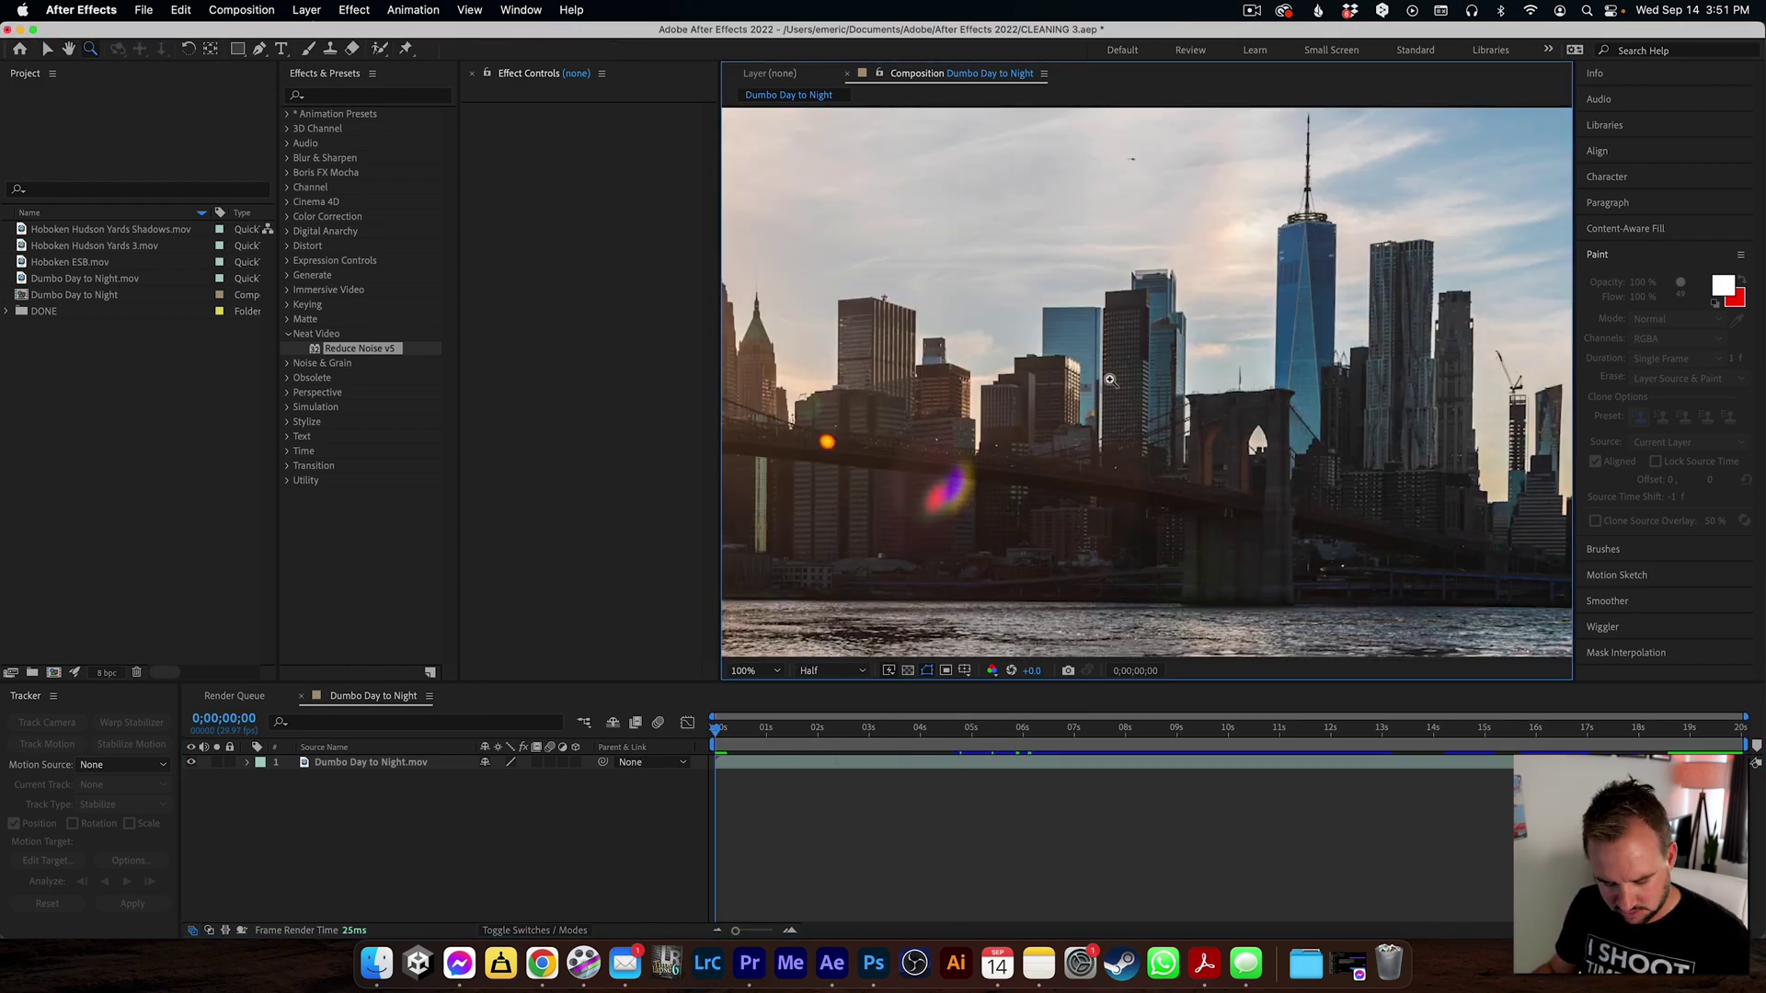
{"action": "left_click", "coordinate": [1110, 380]}
{"action": "left_click", "coordinate": [727, 742]}
{"action": "key", "text": "space"}
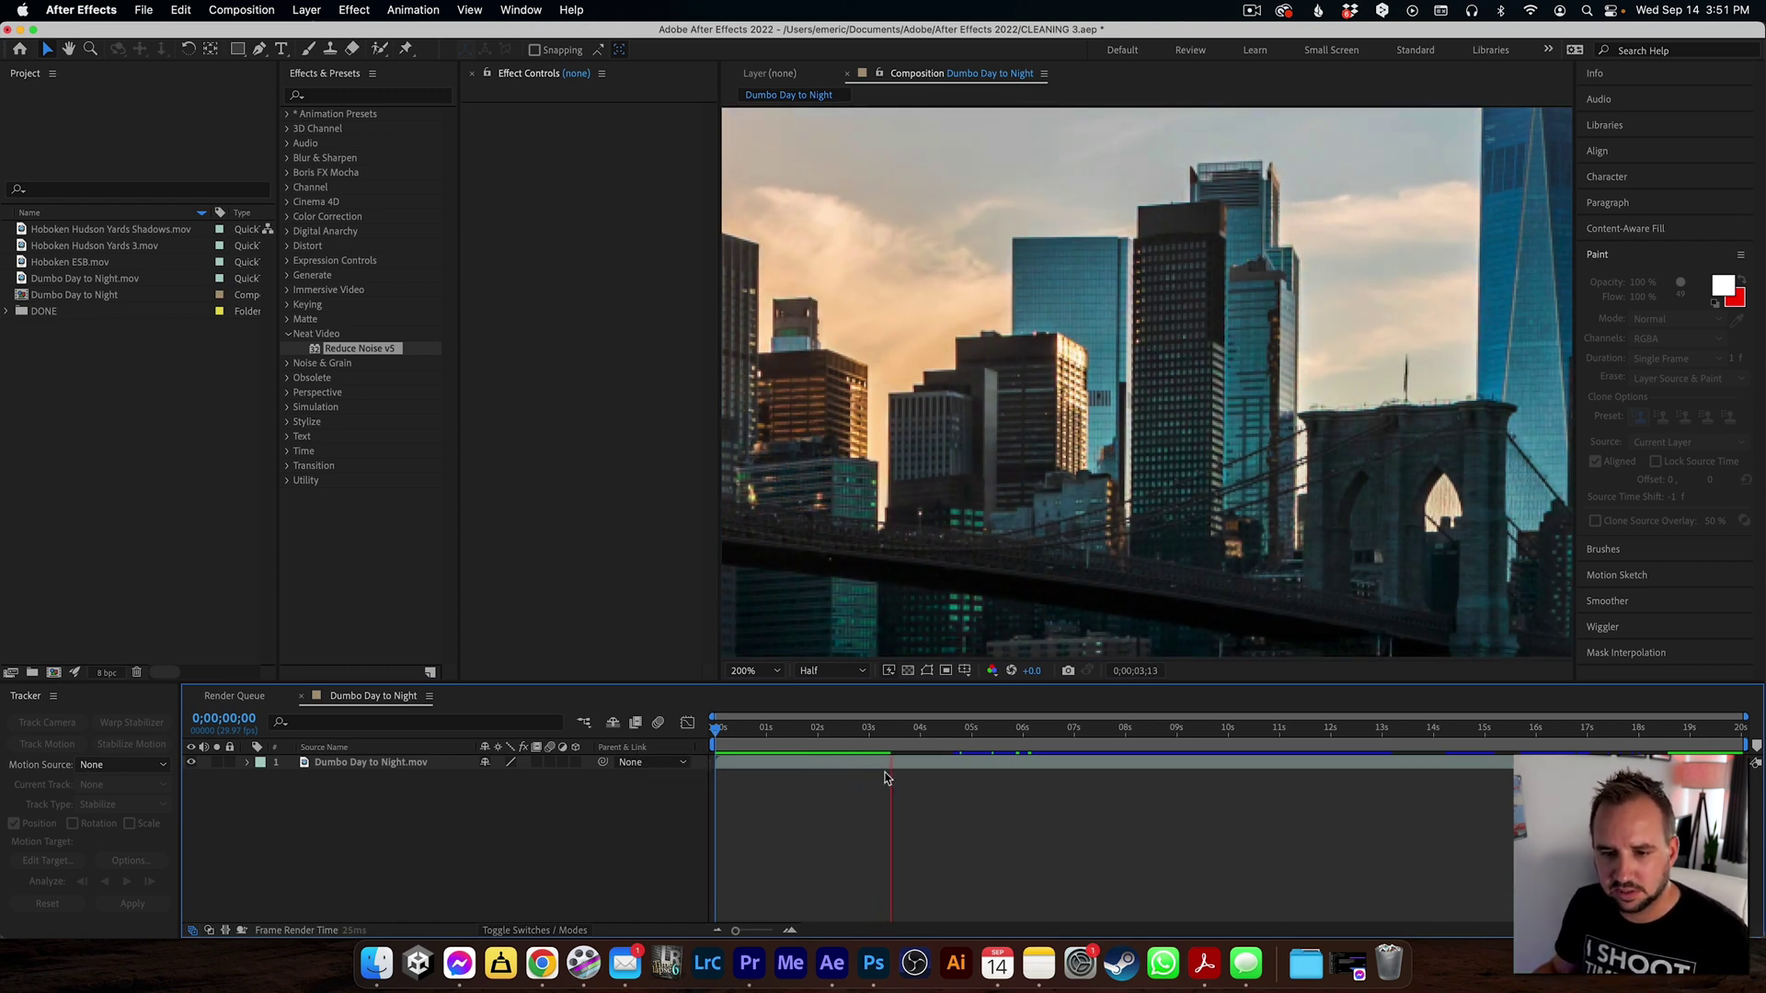
{"action": "left_click", "coordinate": [869, 728]}
{"action": "left_click_drag", "start_coordinate": [909, 737], "coordinate": [1730, 732]}
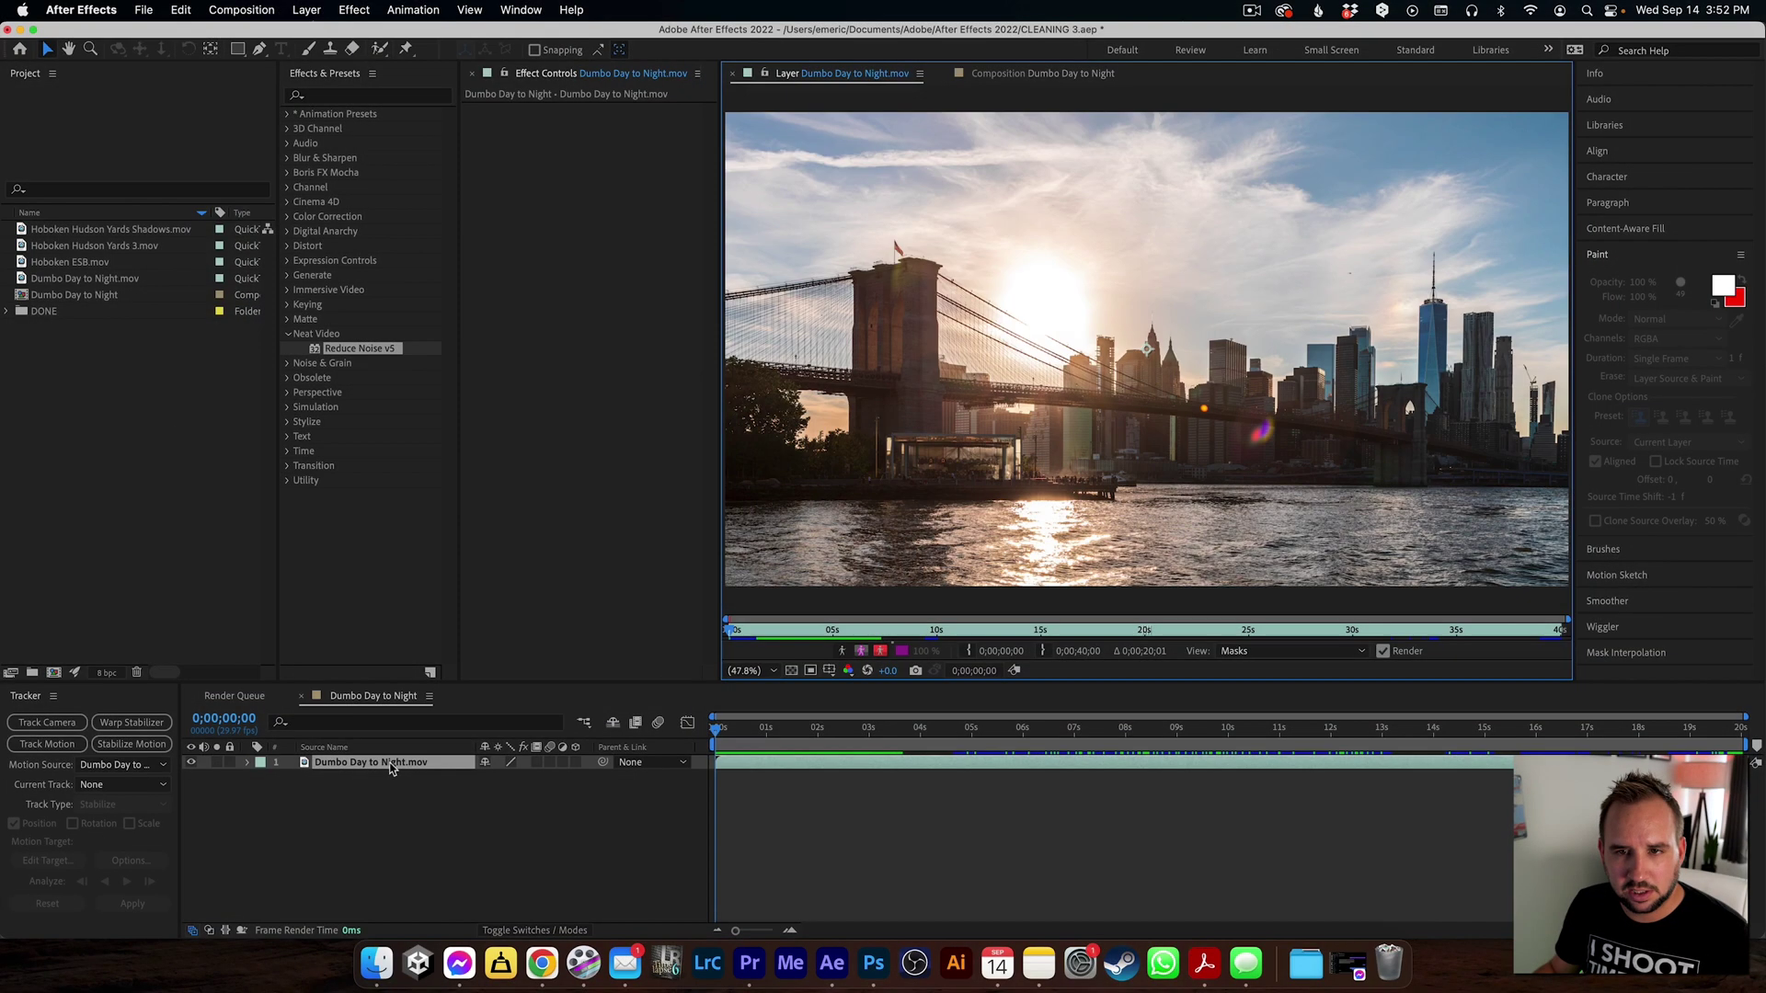
Step: Clone out the dark speck in the sky at 0;00;00;02 with the Clone Stamp tool
{"action": "left_click", "coordinate": [337, 50]}
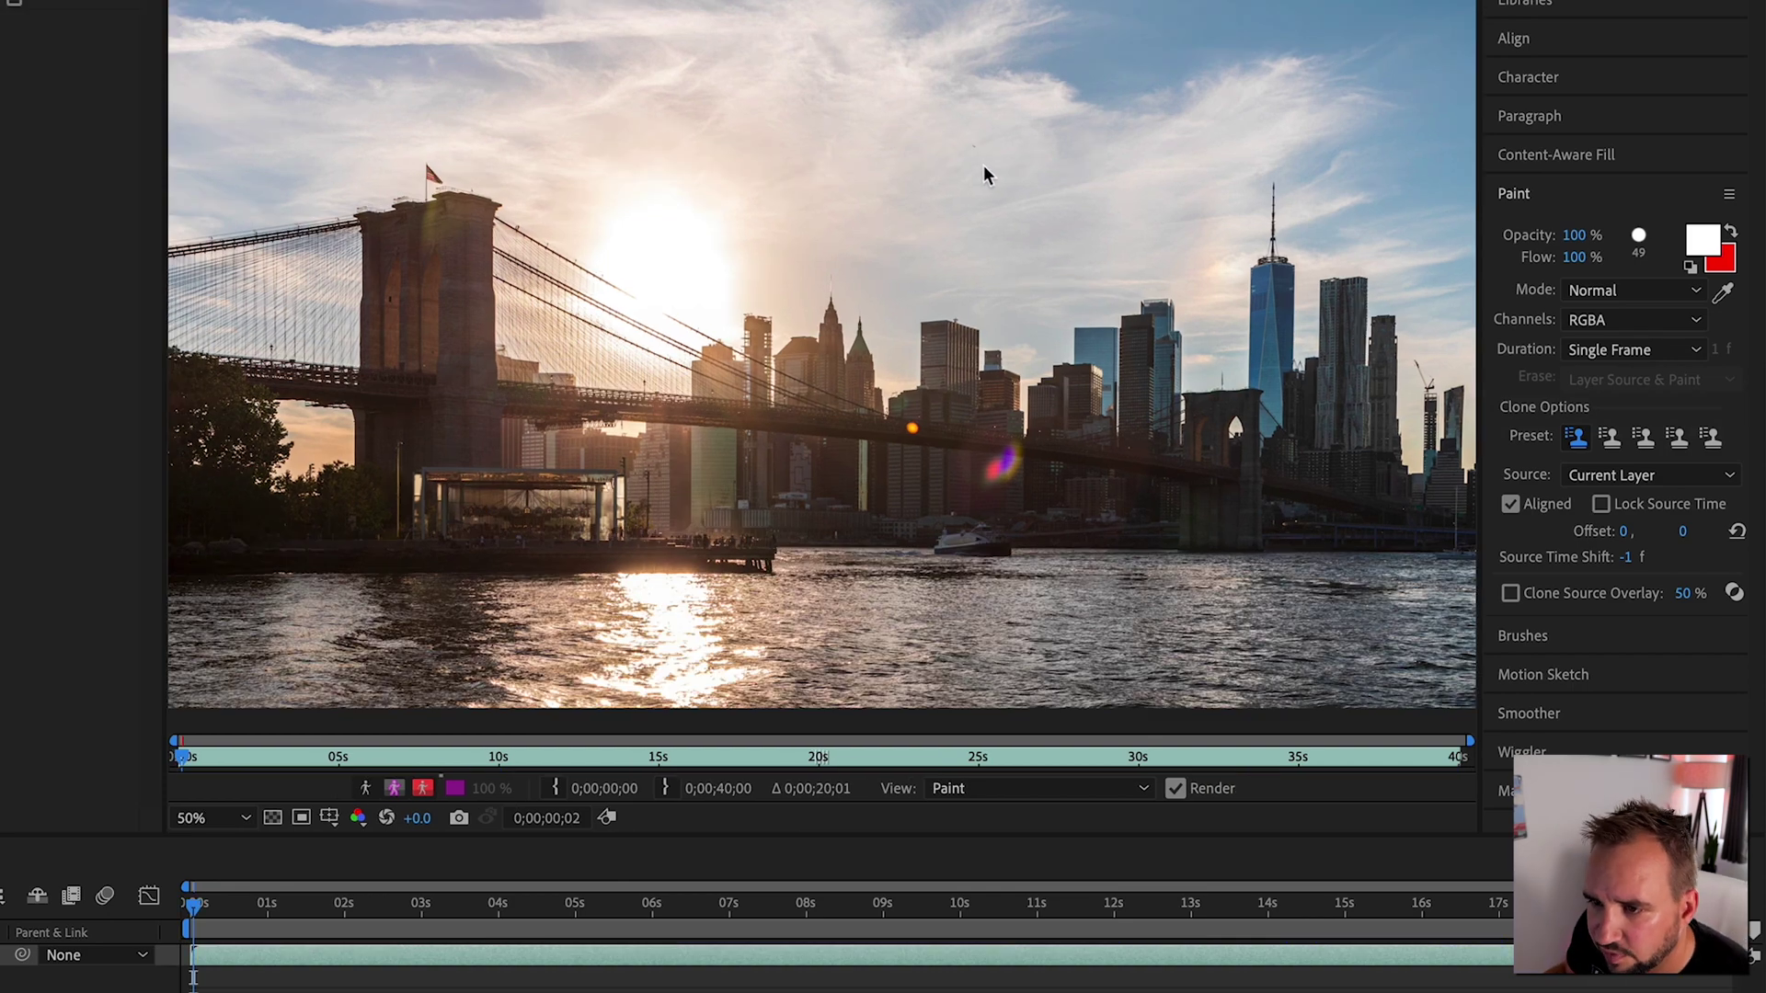
{"action": "left_click", "coordinate": [976, 150]}
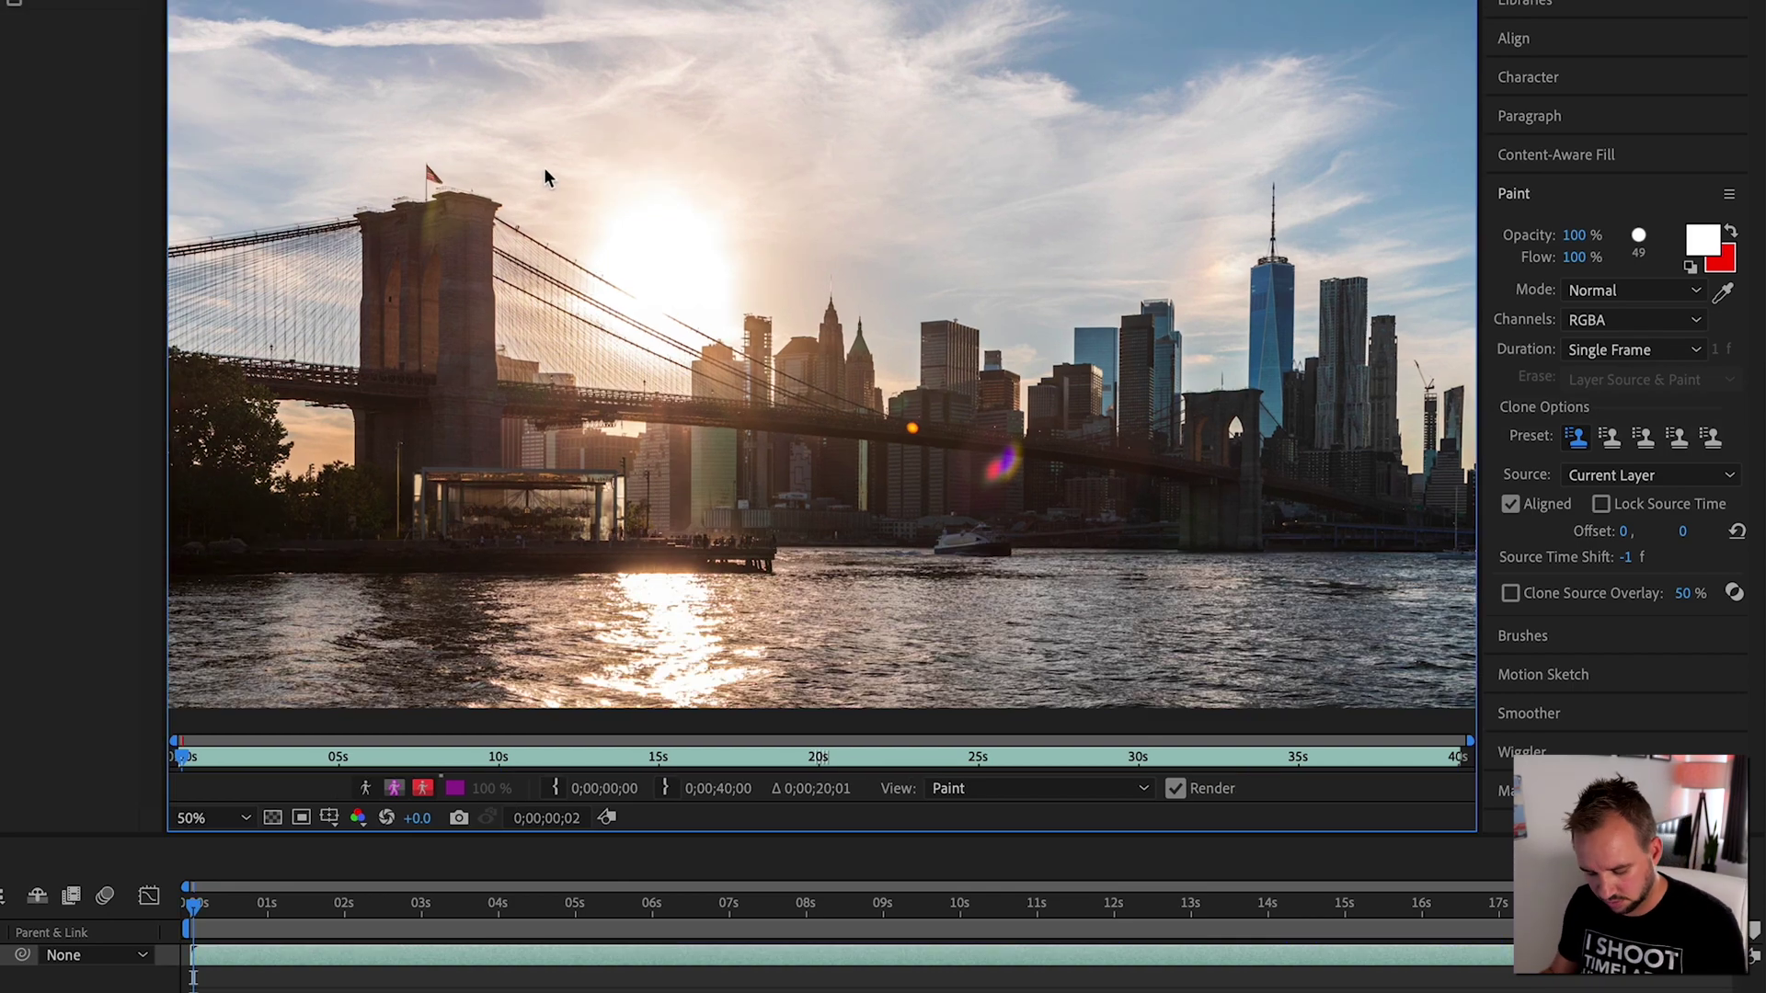
Step: Advance through the layer frame by frame past 0;00;00;14, checking the sky for birds and other specks
{"action": "key", "text": "Page_Down"}
{"action": "key", "text": "Page_Down"}
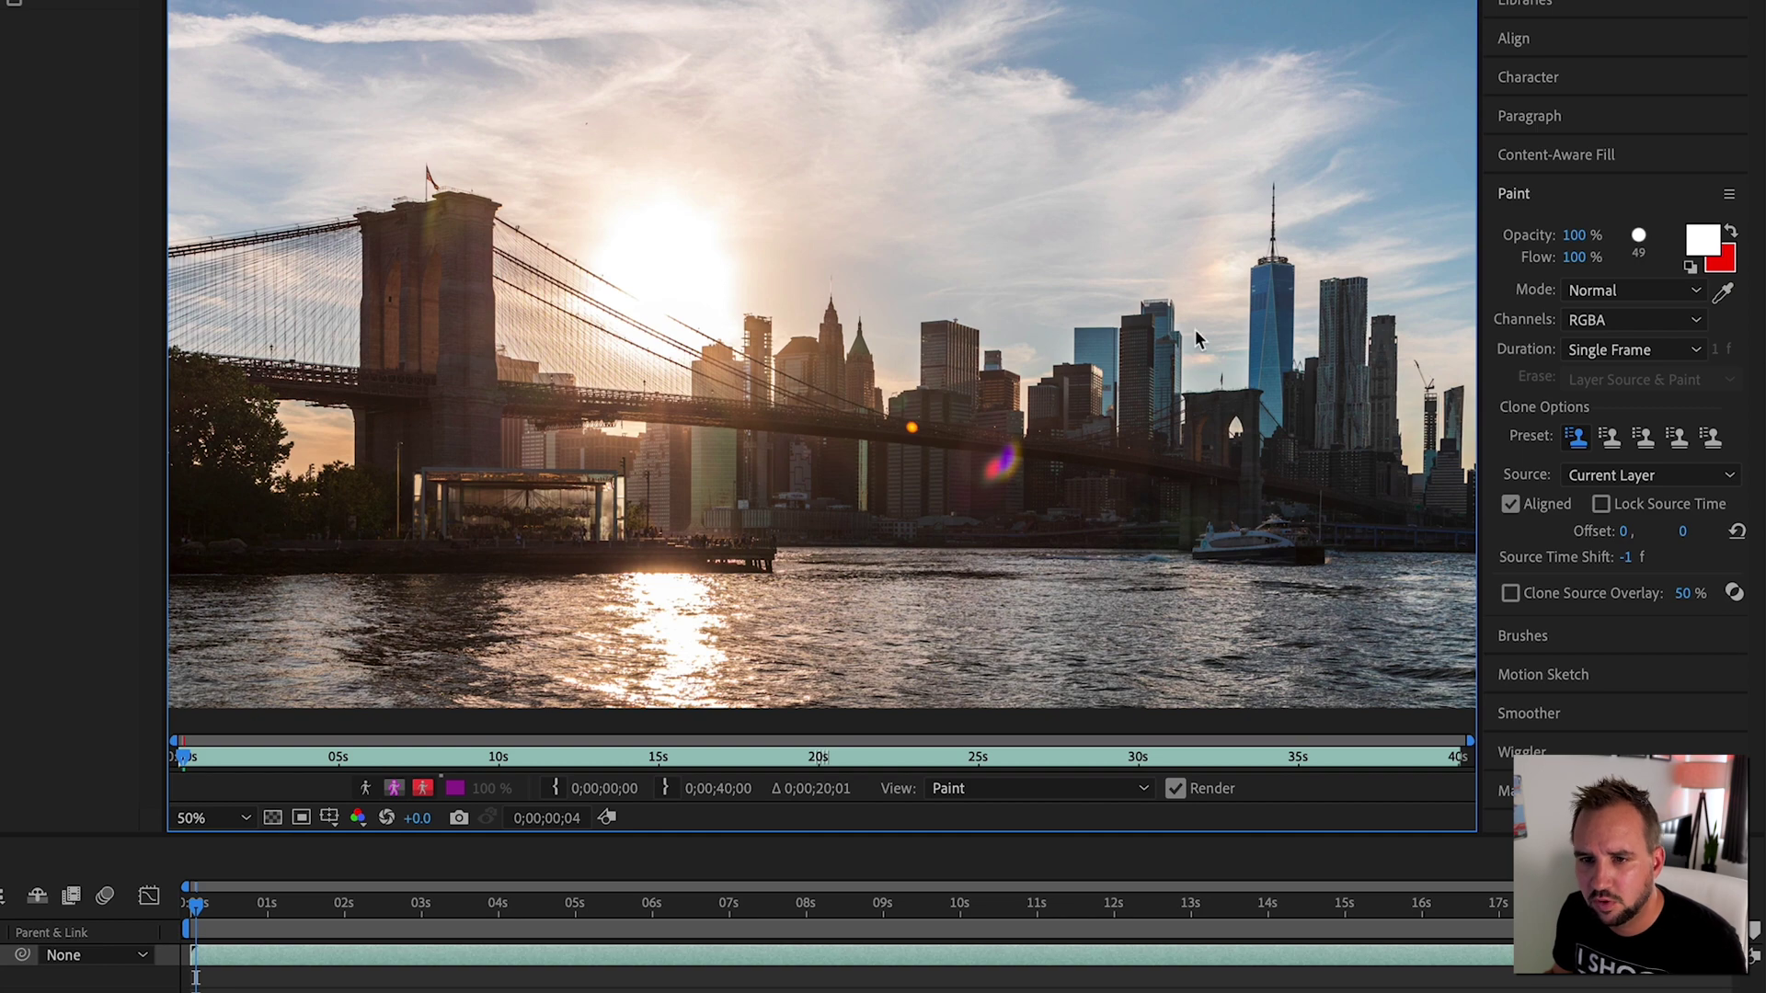
{"action": "key", "text": "Page_Down"}
{"action": "key", "text": "Page_Down"}
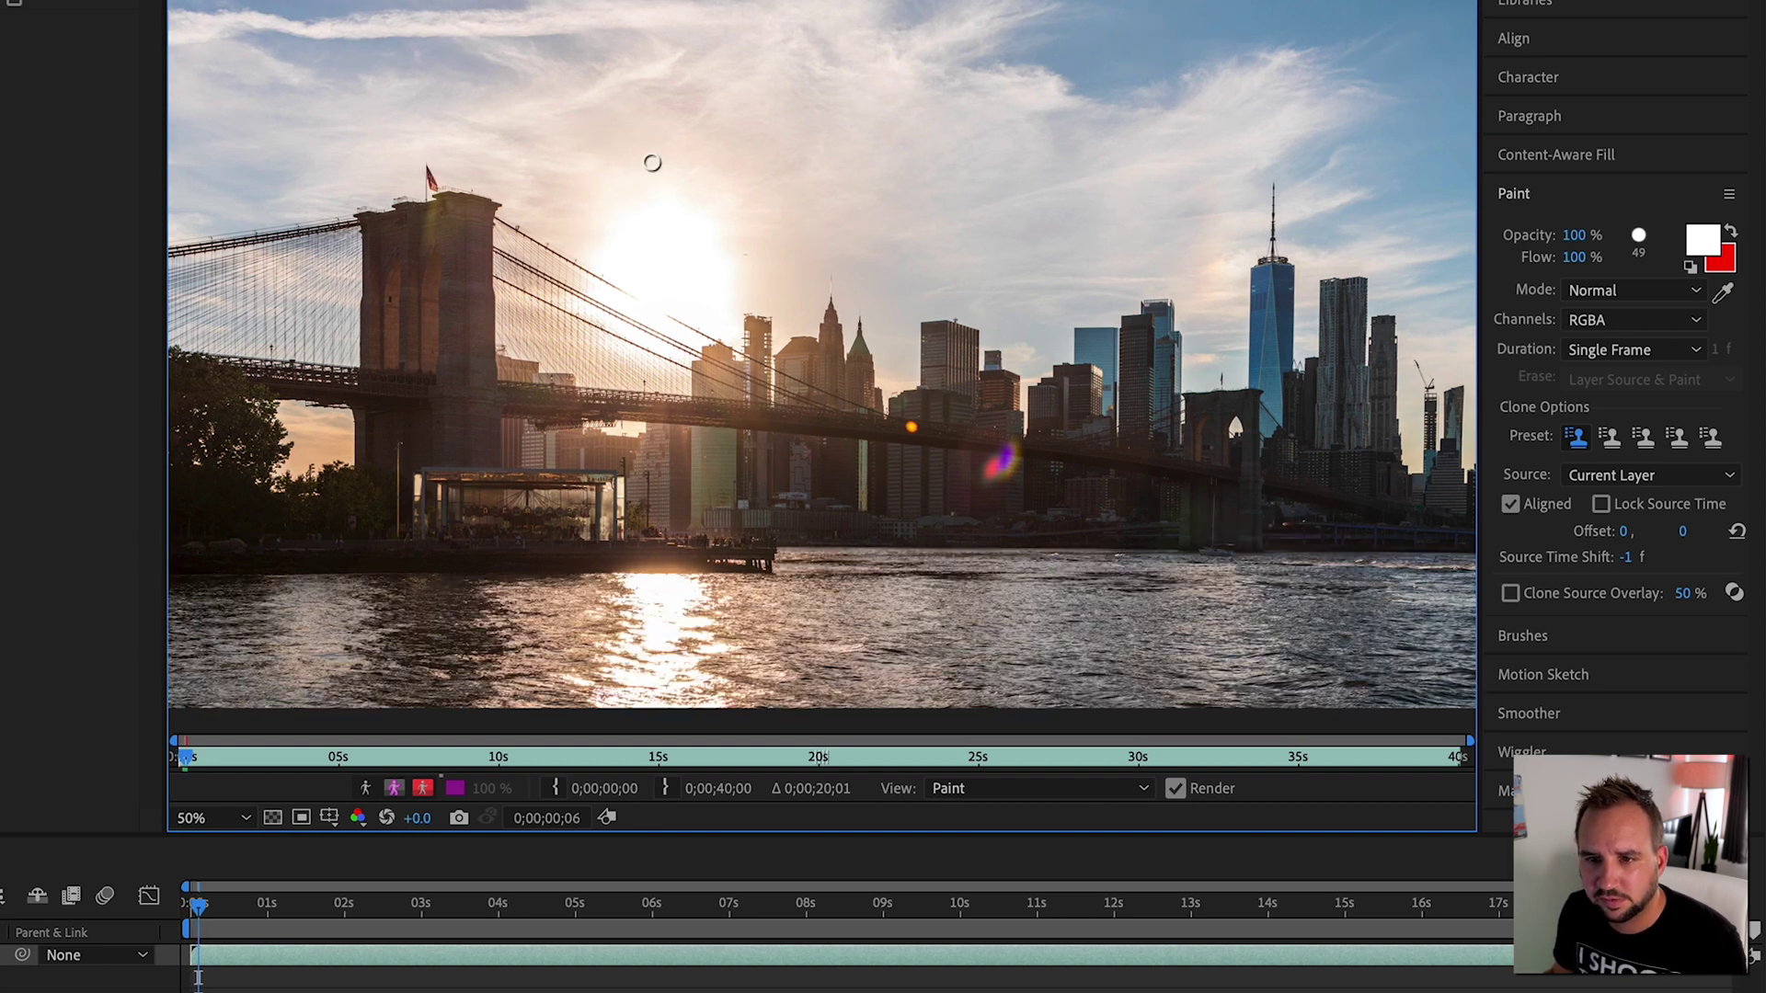
{"action": "key", "text": "Page_Down"}
{"action": "key", "text": "Page_Down"}
{"action": "key", "text": "Page_Down"}
{"action": "key", "text": "Page_Down"}
{"action": "key", "text": "Page_Down"}
{"action": "key", "text": "Page_Down"}
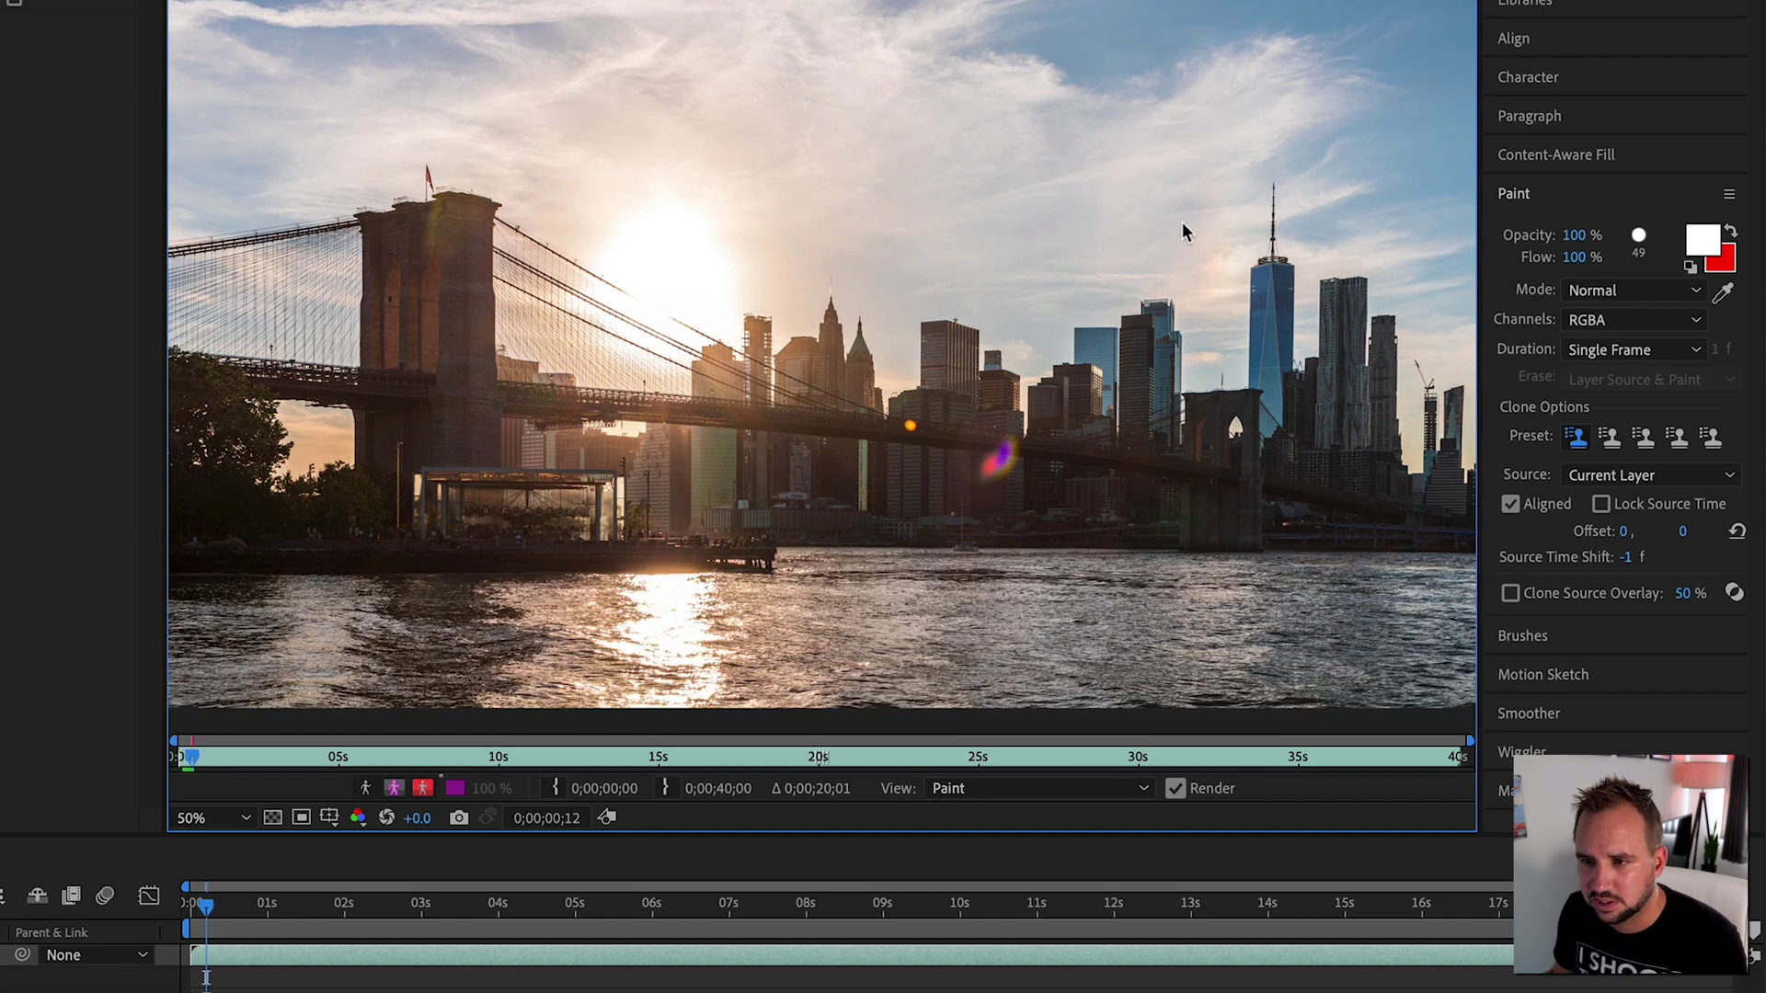
{"action": "key", "text": "Page_Down"}
{"action": "key", "text": "Page_Down"}
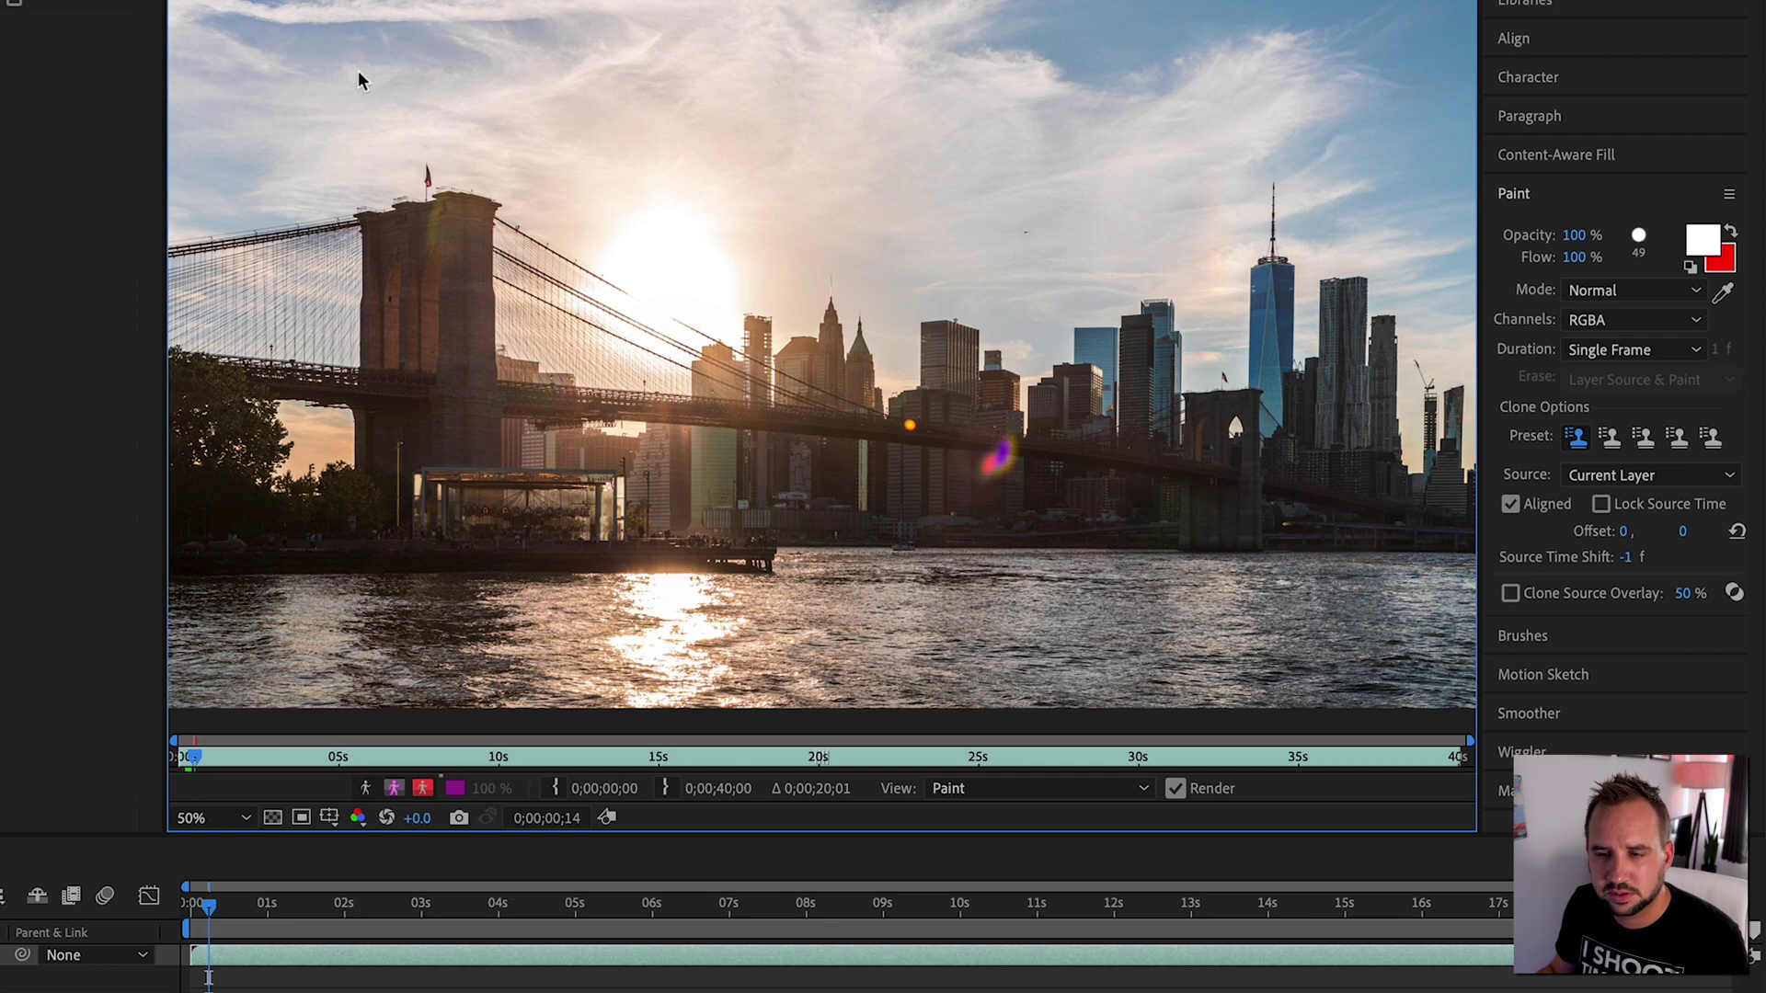
{"action": "key", "text": "Page_Down"}
{"action": "key", "text": "Page_Down"}
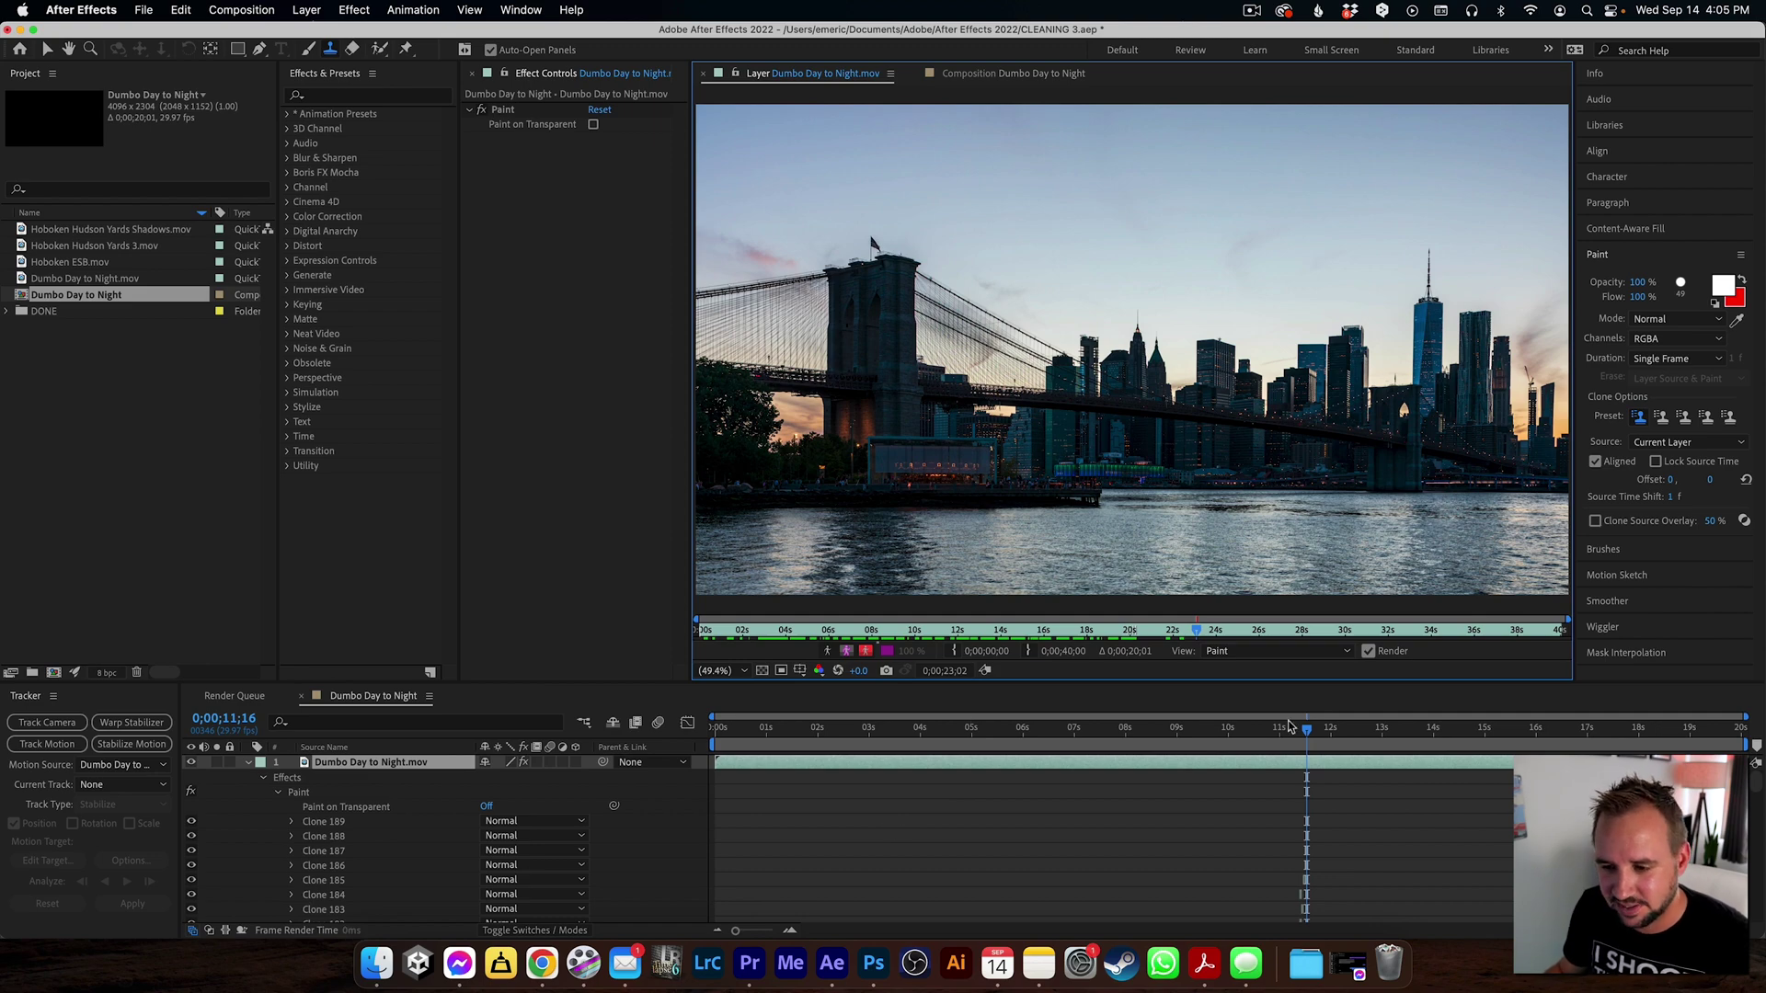
Step: Clone over the upper-left sky of the layer at 0;00;06;25 with the Clone Stamp tool
{"action": "left_click_drag", "start_coordinate": [1307, 742], "coordinate": [1066, 733]}
{"action": "left_click", "coordinate": [721, 165]}
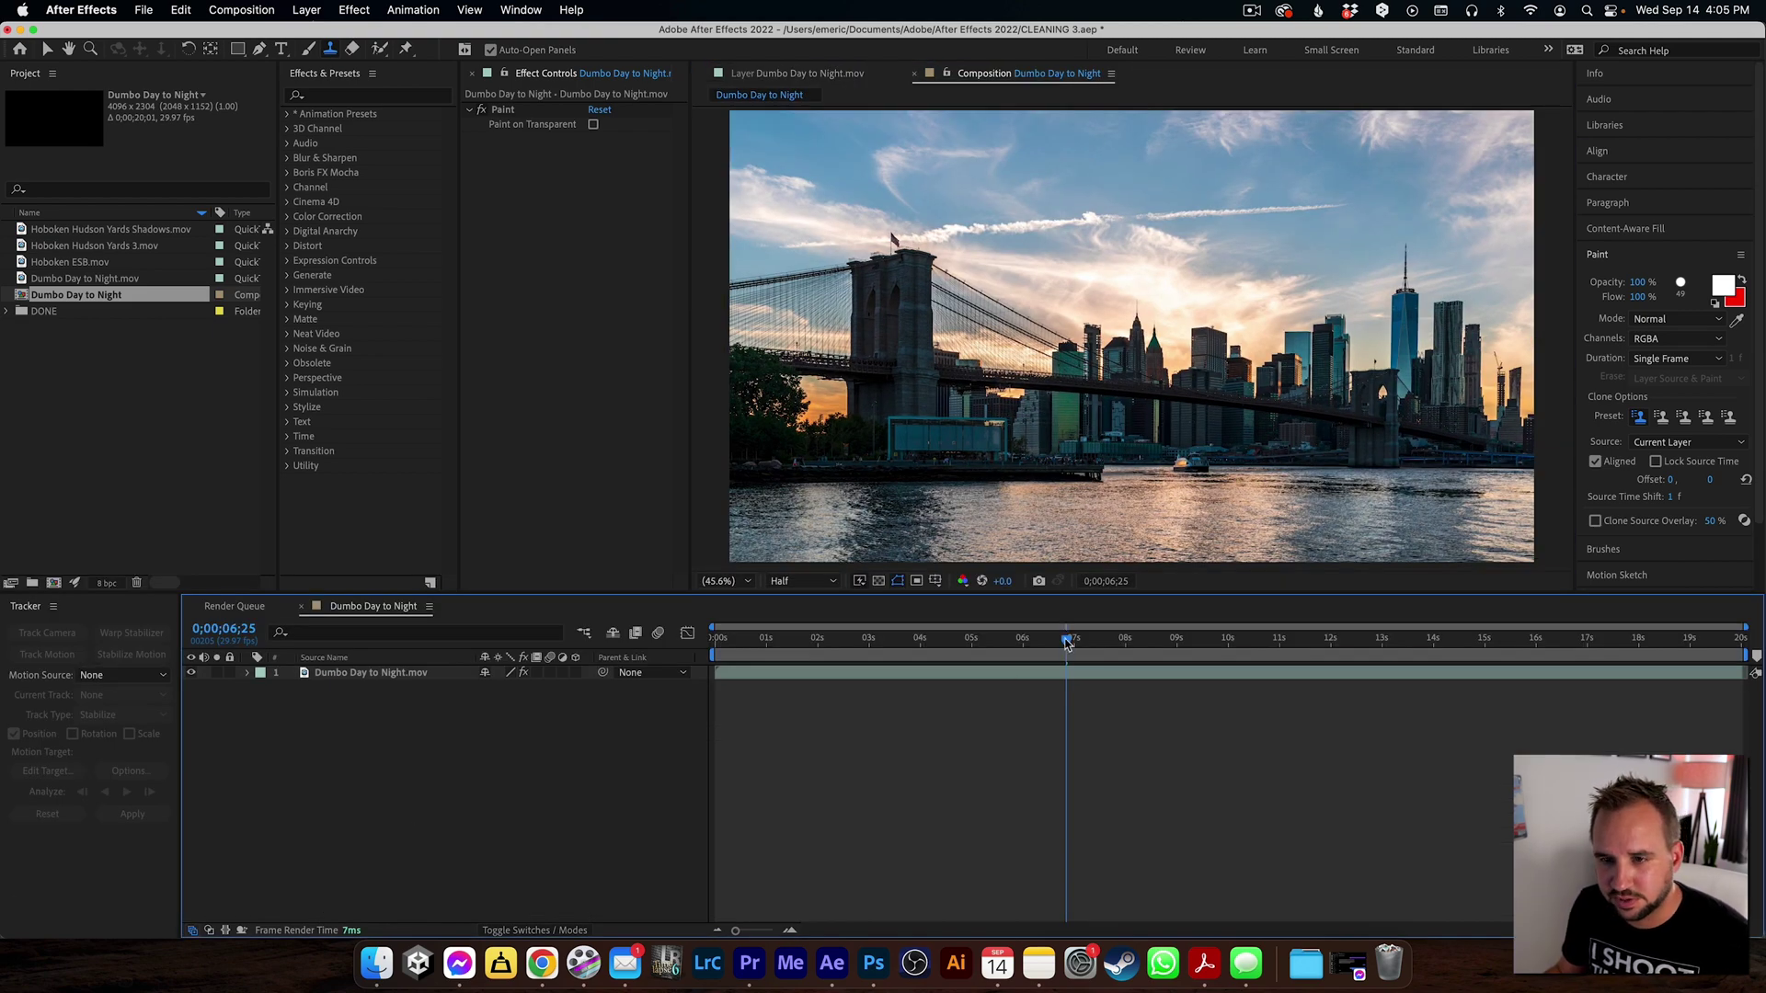
Step: Examine the layer's Paint clone strokes along the timeline up to about 0;00;11;18, and collapse the layer's properties
{"action": "left_click_drag", "start_coordinate": [1067, 643], "coordinate": [1151, 643]}
{"action": "key", "text": "p"}
{"action": "key", "text": "p"}
{"action": "left_click_drag", "start_coordinate": [1151, 641], "coordinate": [1308, 648]}
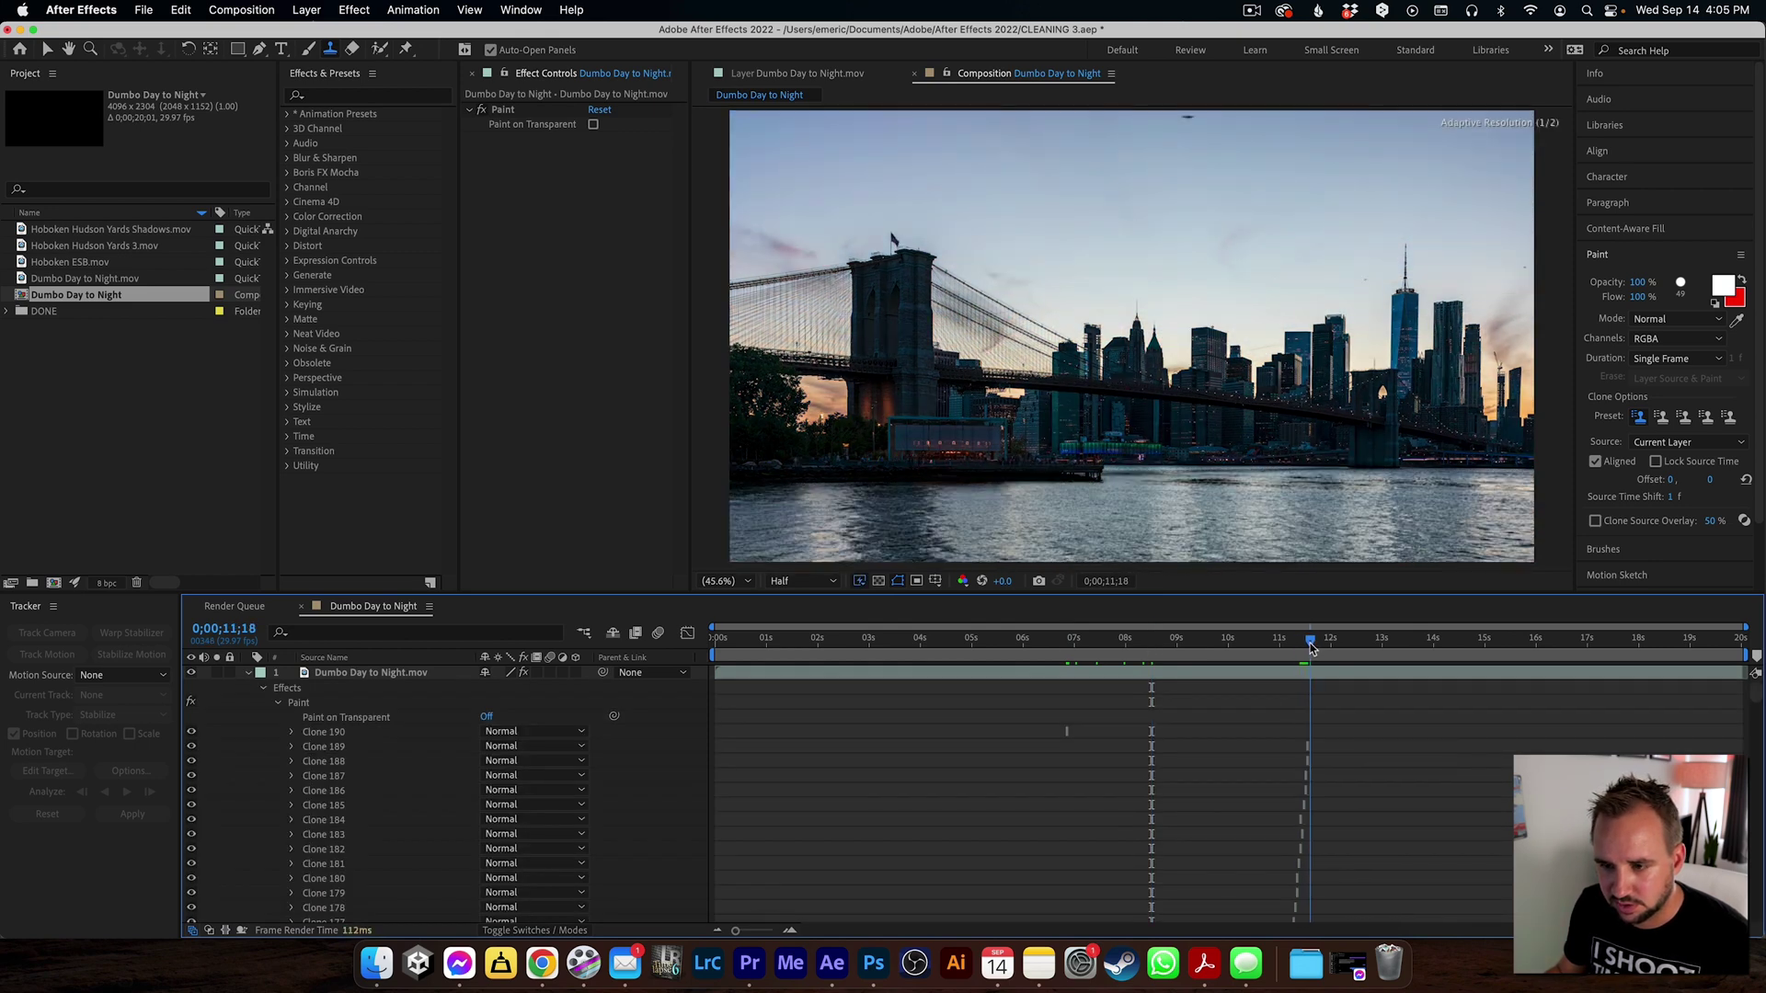
{"action": "left_click", "coordinate": [247, 673]}
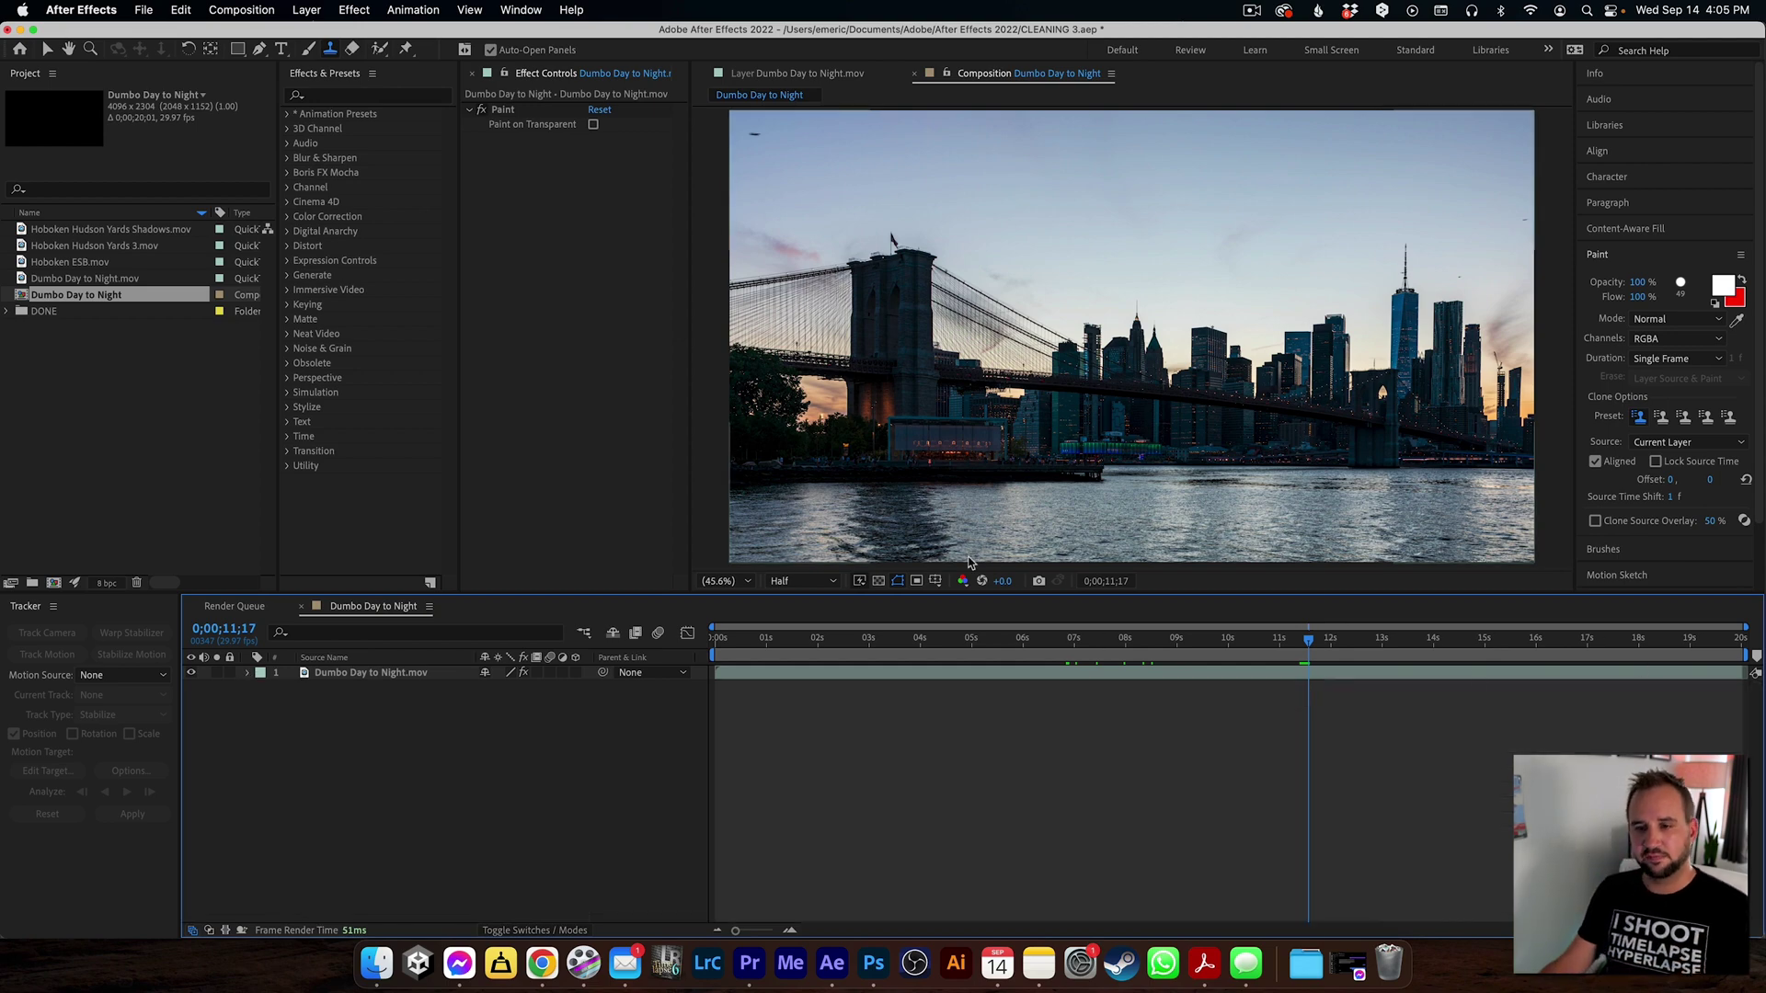
Step: Duplicate the Dumbo Day to Night.mov layer and shift the upper copy to start one frame into the composition
{"action": "key", "text": "Page_Up"}
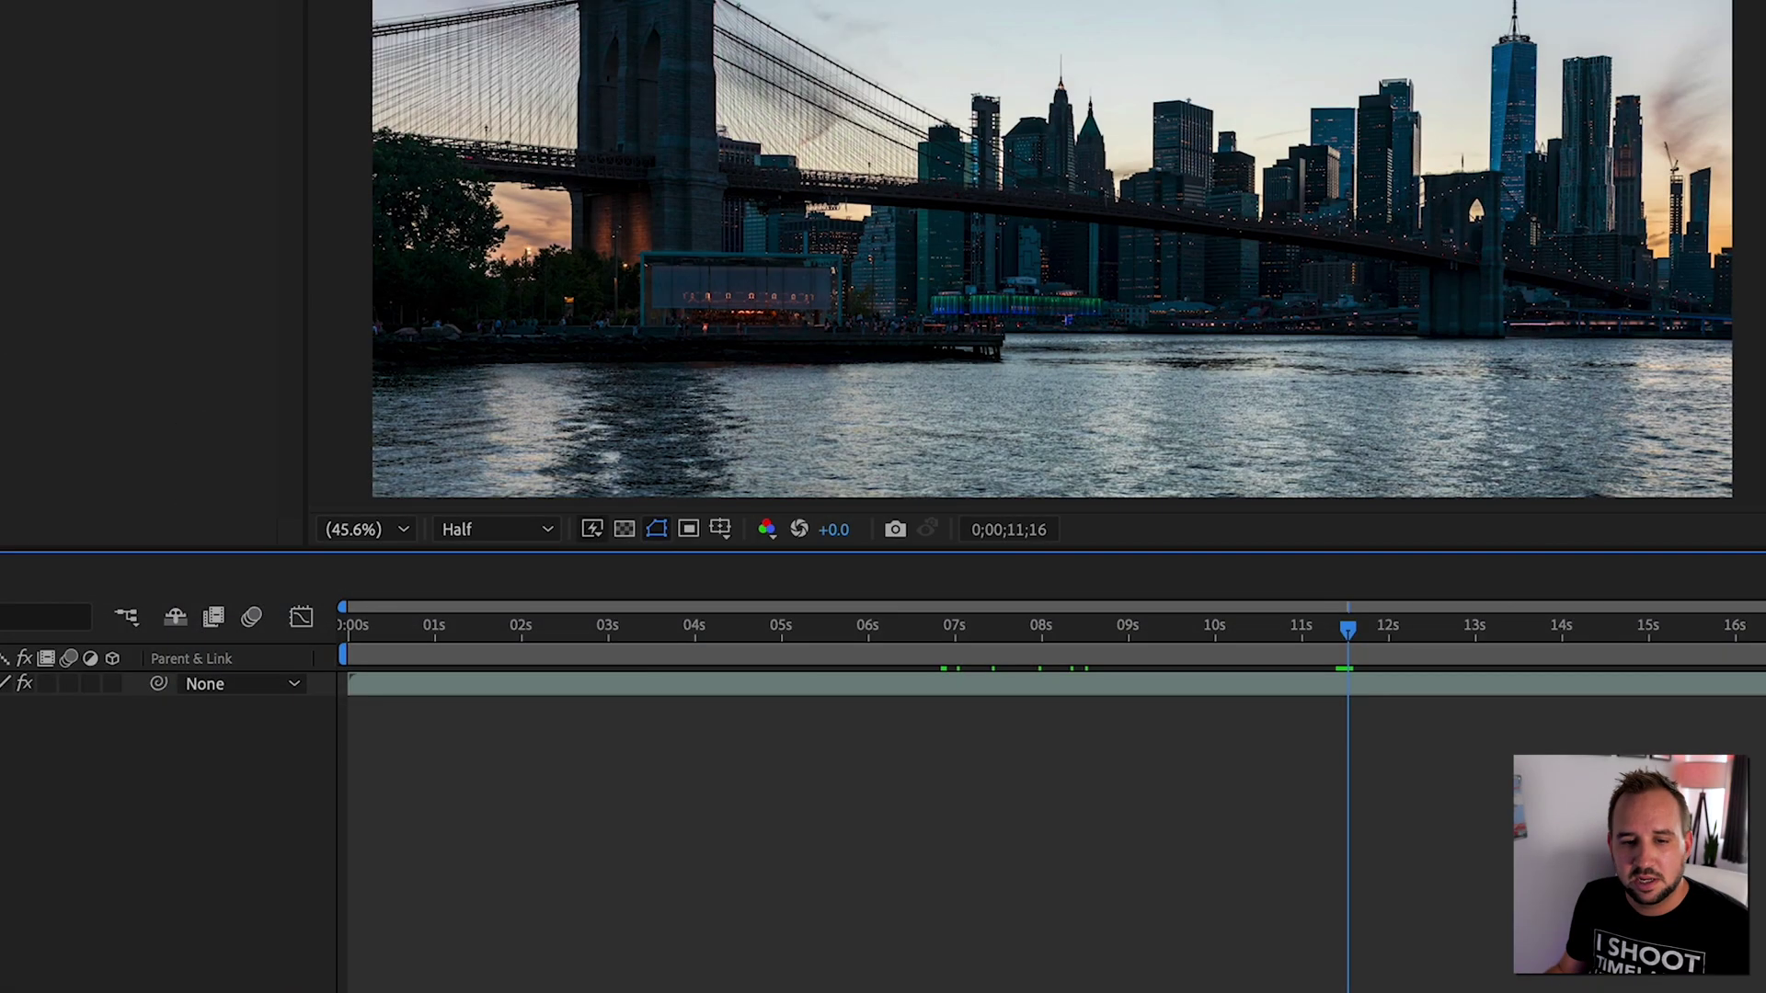
{"action": "key", "text": "ctrl+d"}
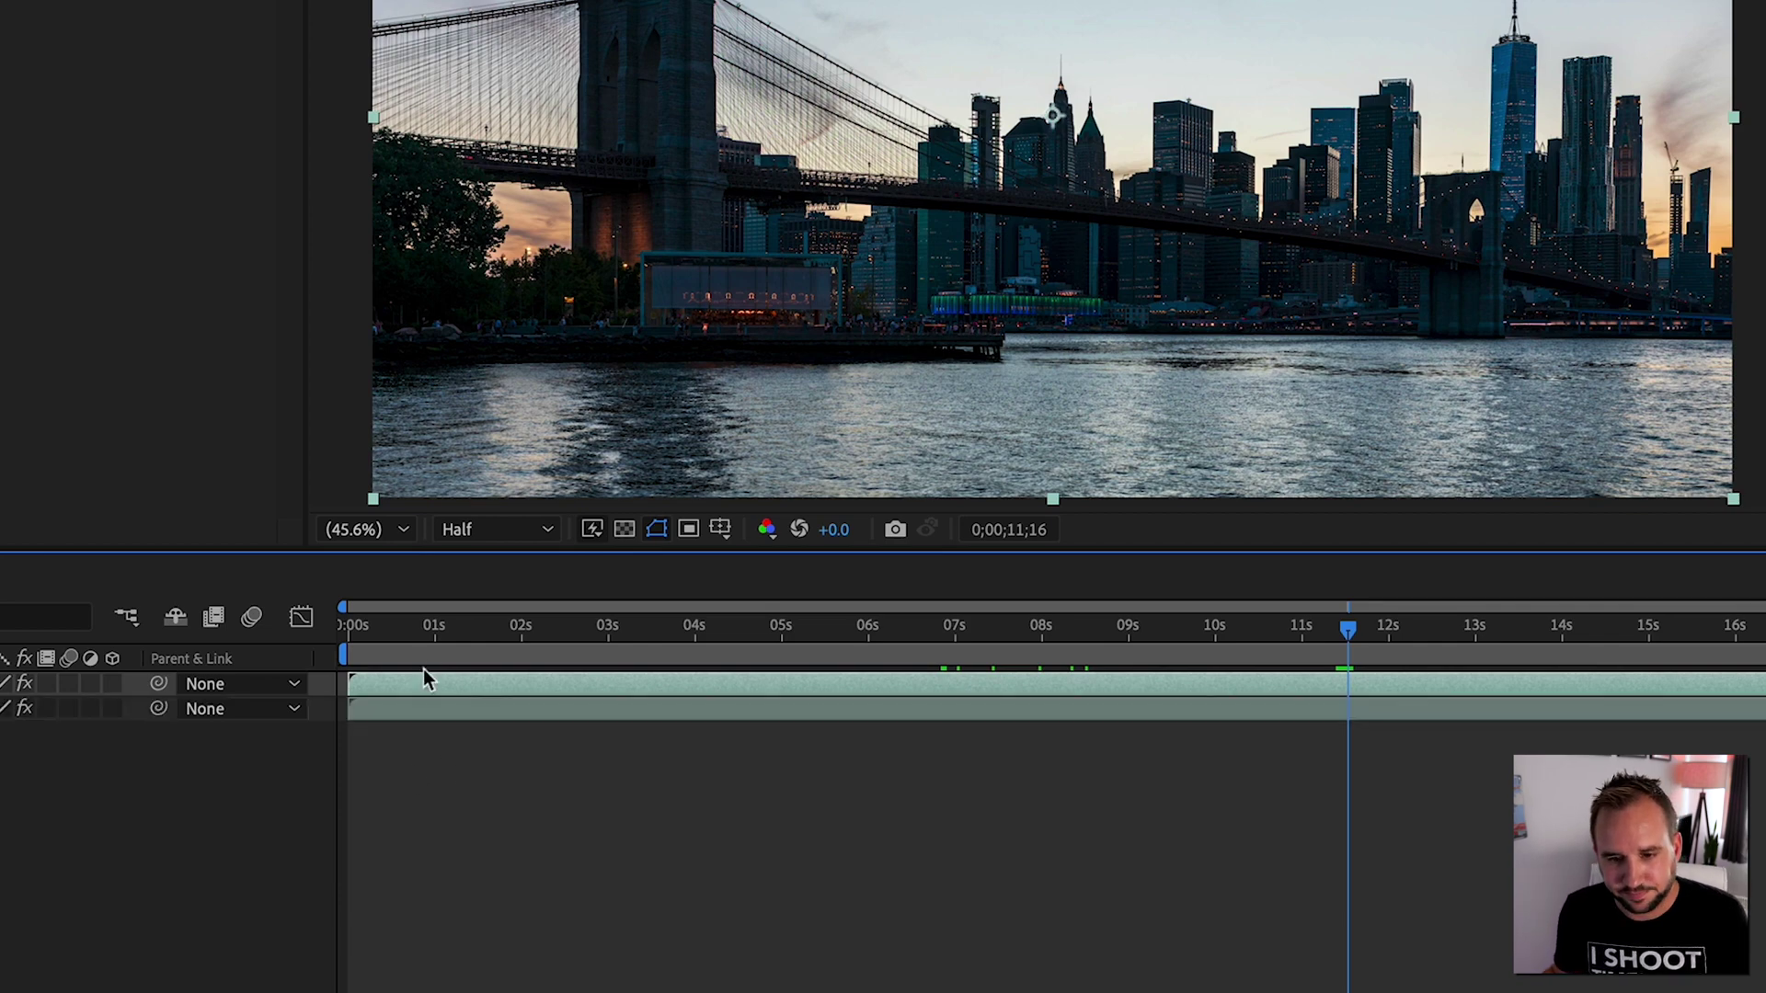
{"action": "left_click_drag", "start_coordinate": [383, 634], "coordinate": [350, 635]}
{"action": "scroll", "coordinate": [478, 736], "scroll_direction": "up", "scroll_amount": 6}
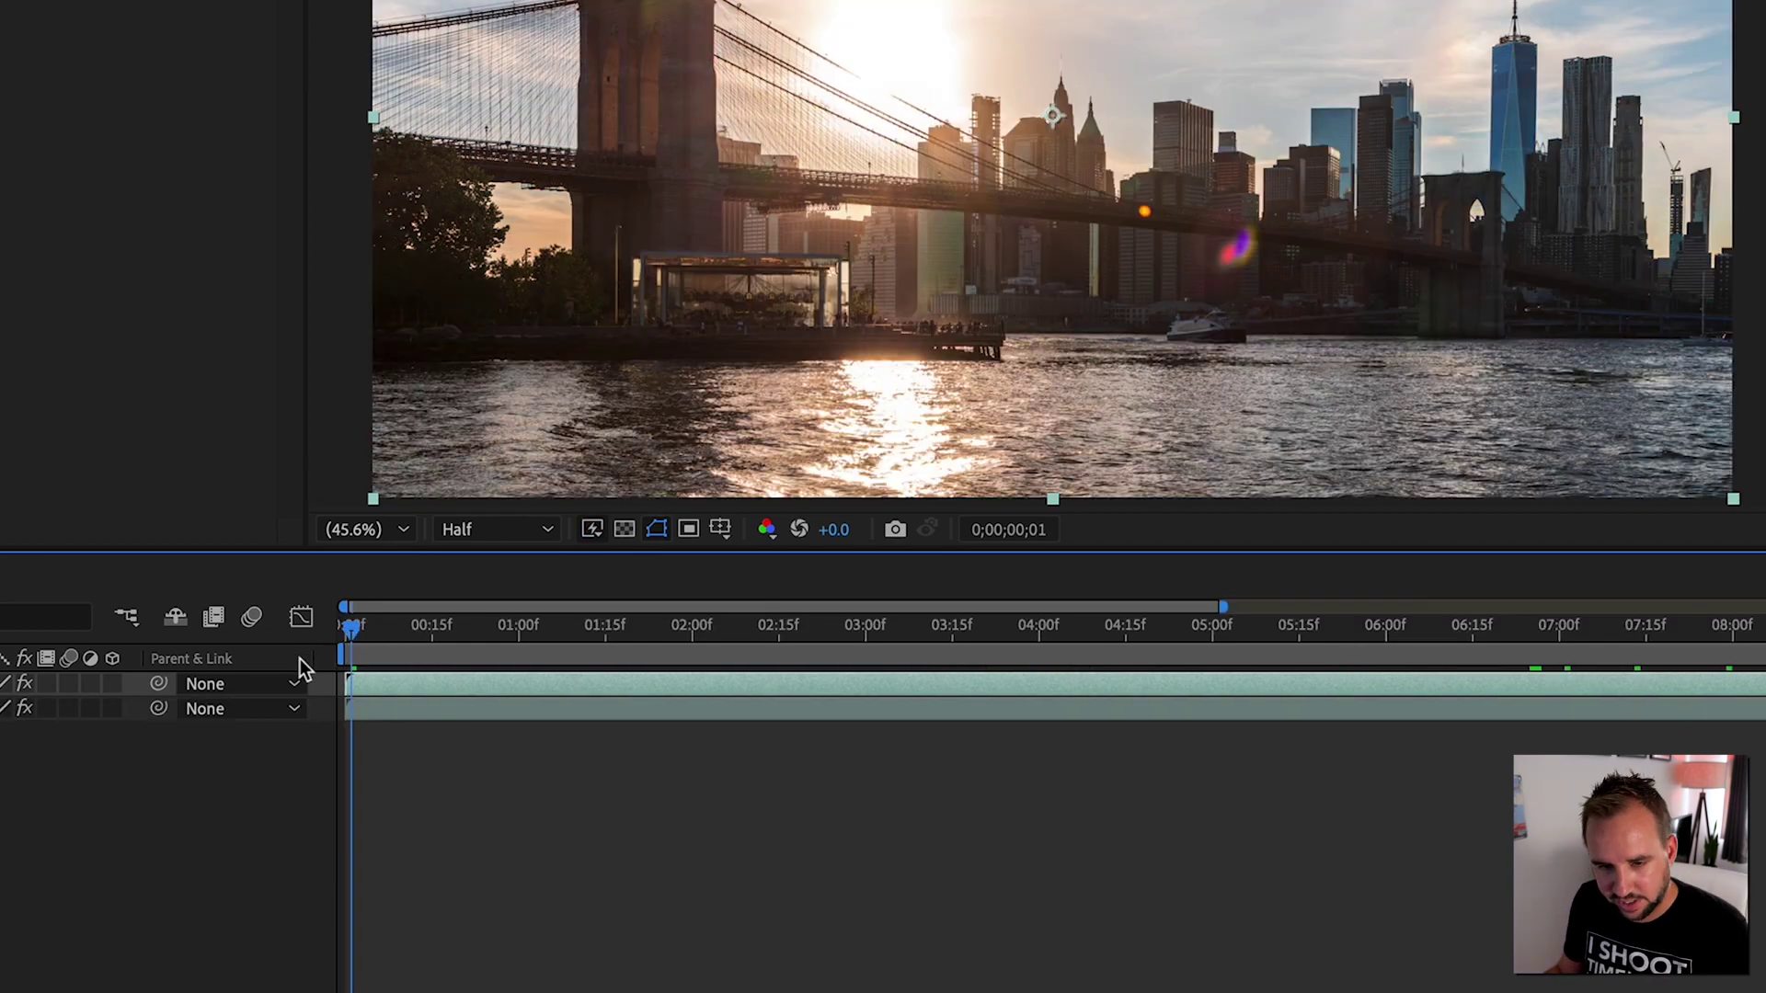
{"action": "scroll", "coordinate": [455, 713], "scroll_direction": "up", "scroll_amount": 2}
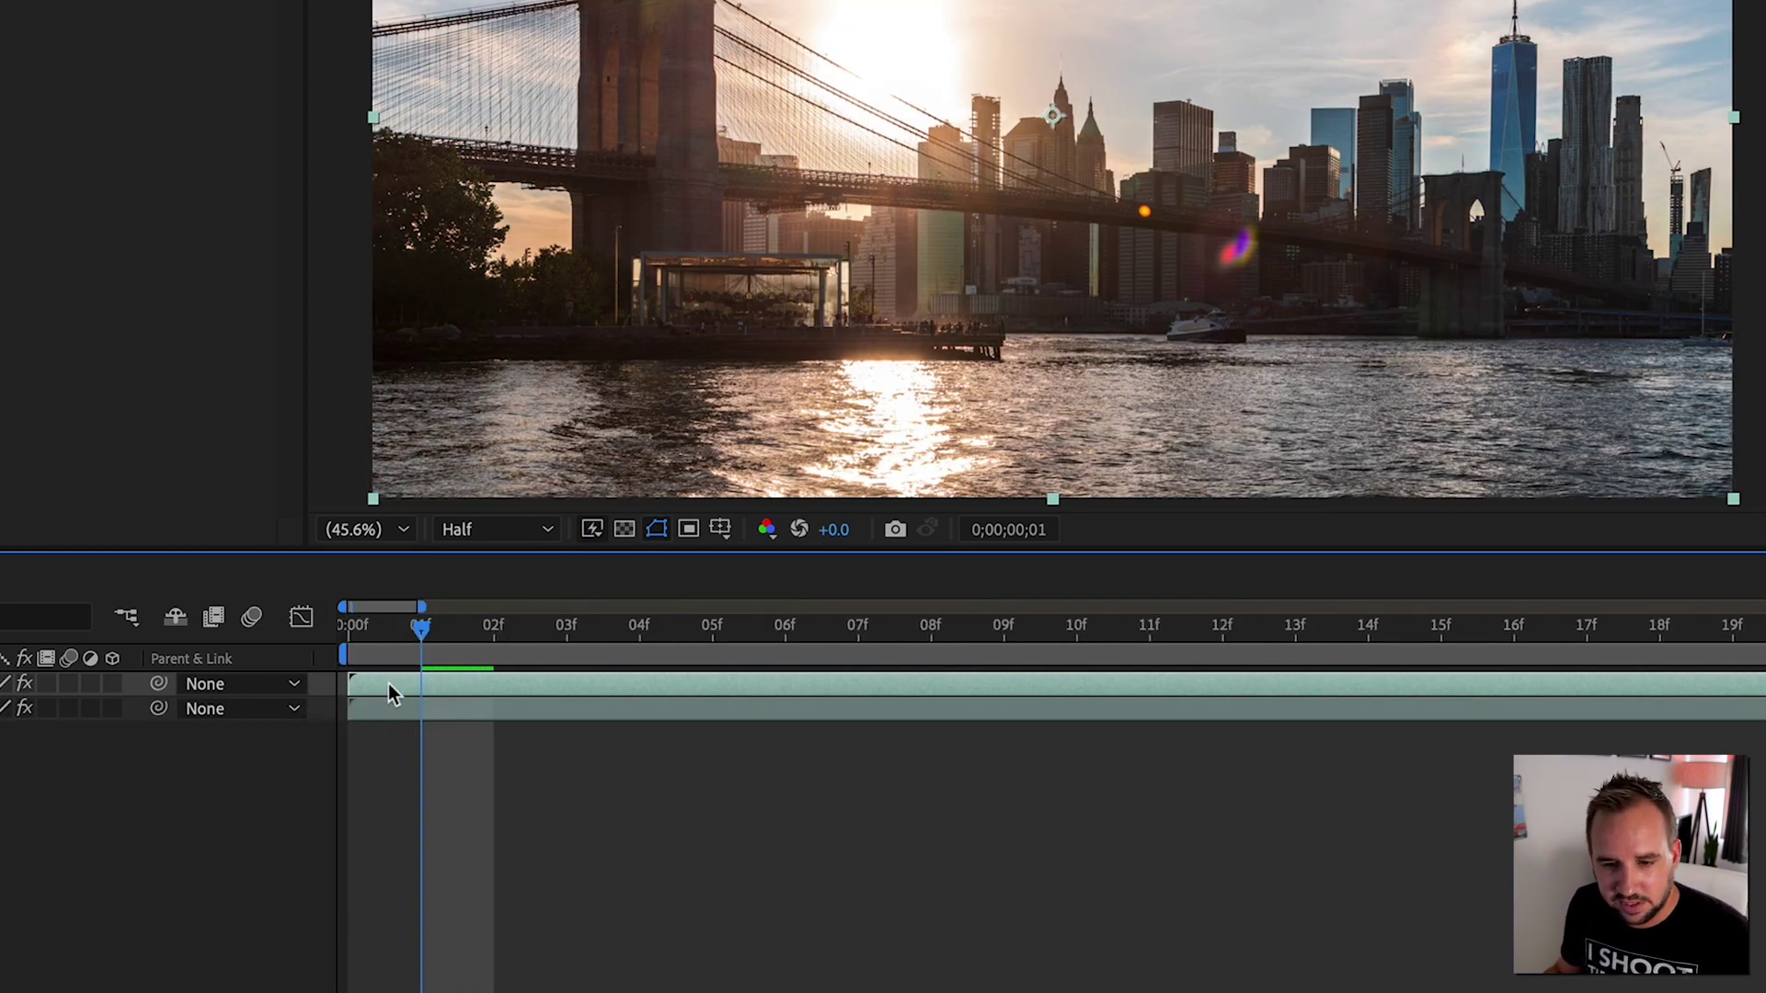
{"action": "left_click_drag", "start_coordinate": [401, 696], "coordinate": [440, 690]}
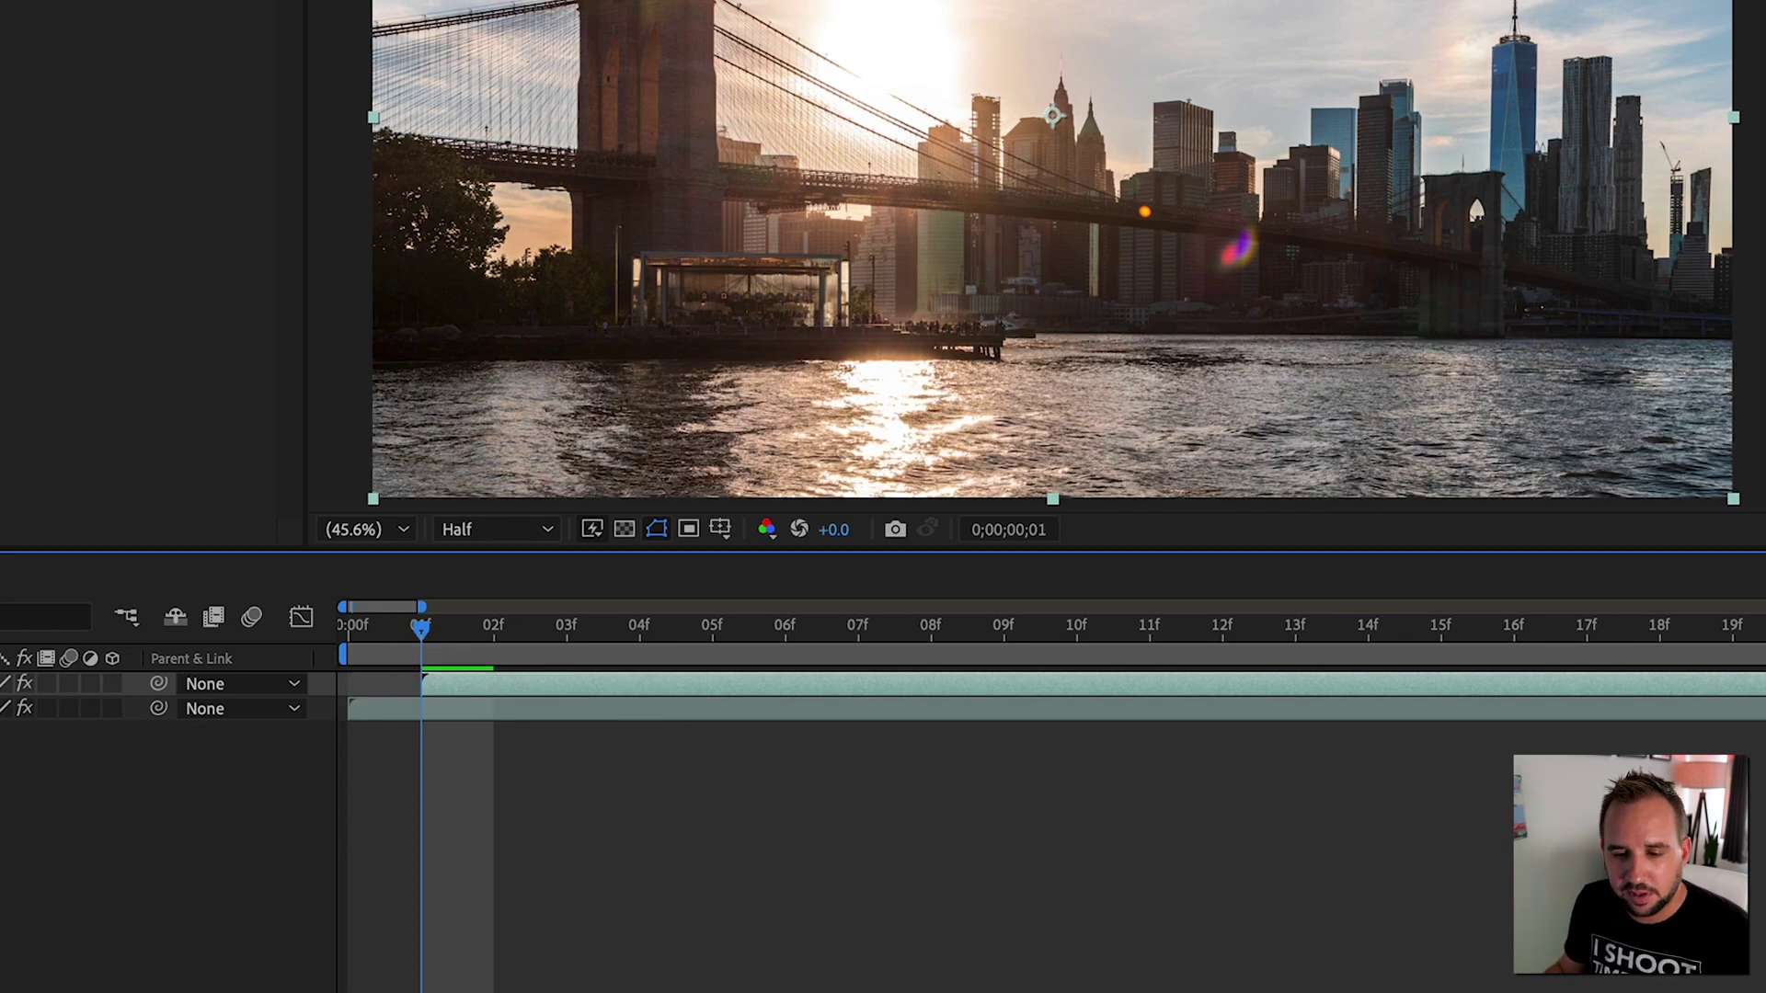
Step: Set the upper Dumbo Day to Night.mov layer's blending mode to Lighten
{"action": "scroll", "coordinate": [440, 681], "scroll_direction": "down", "scroll_amount": 5}
{"action": "left_click", "coordinate": [441, 651]}
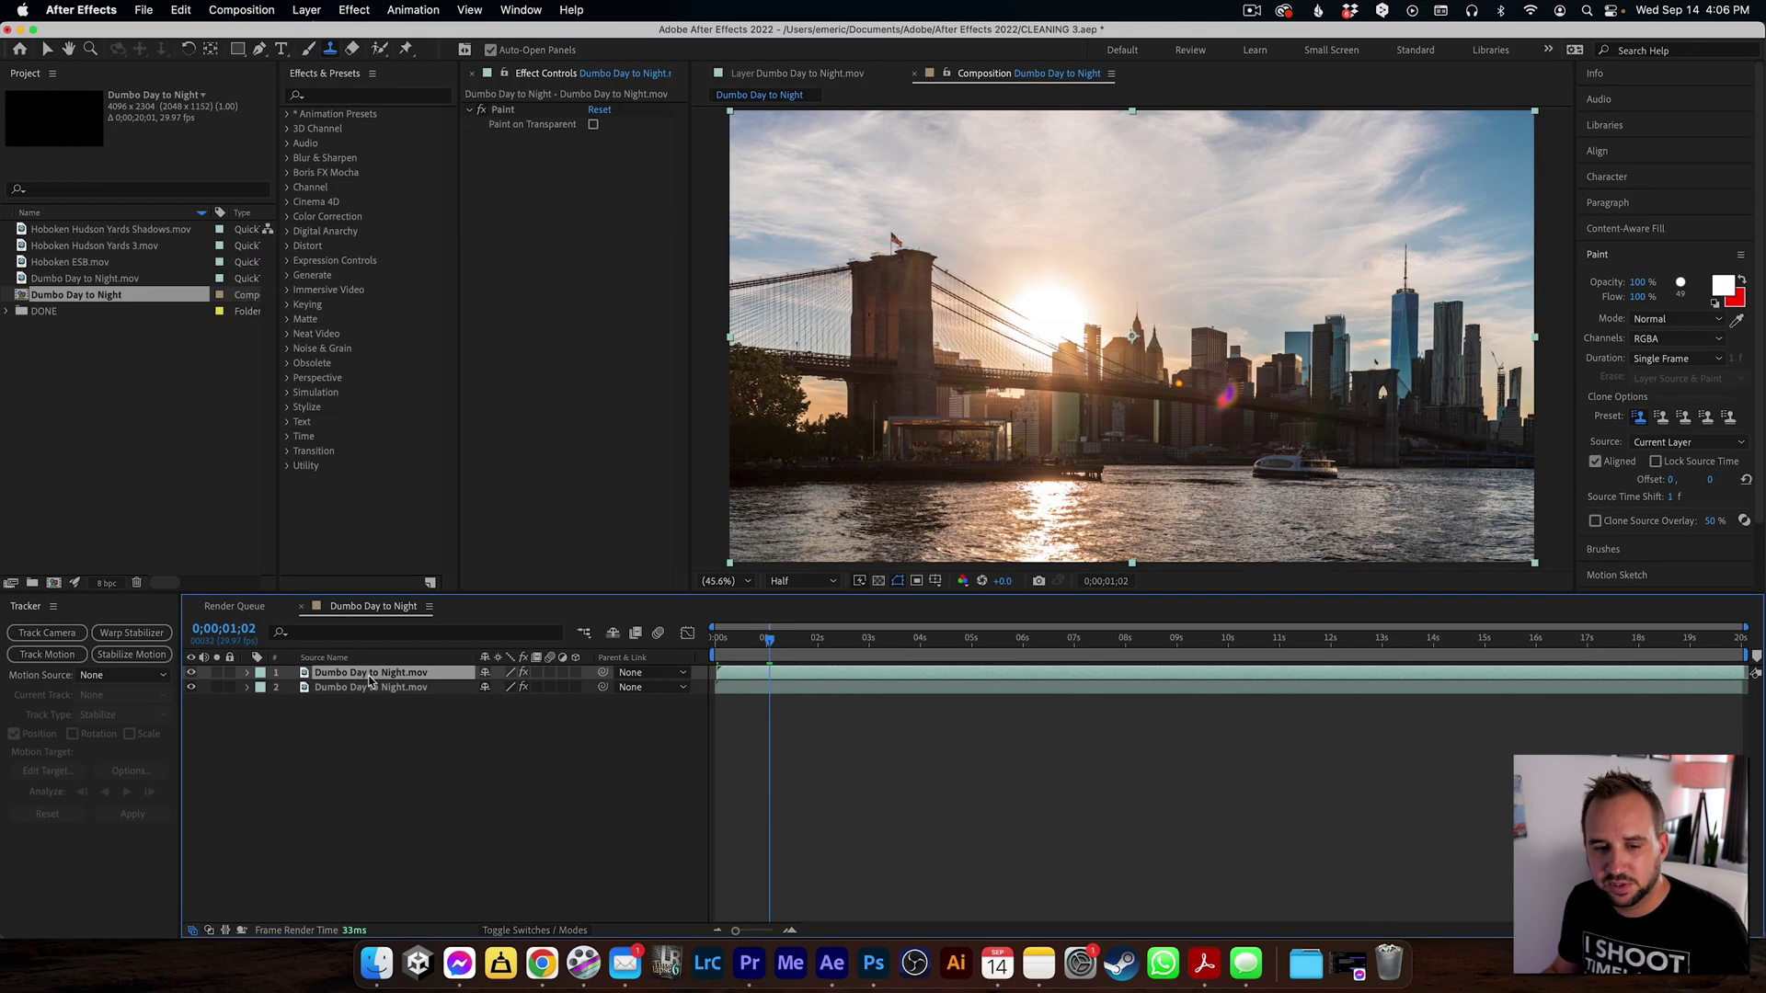
{"action": "right_click", "coordinate": [371, 680]}
{"action": "mouse_move", "coordinate": [486, 617]}
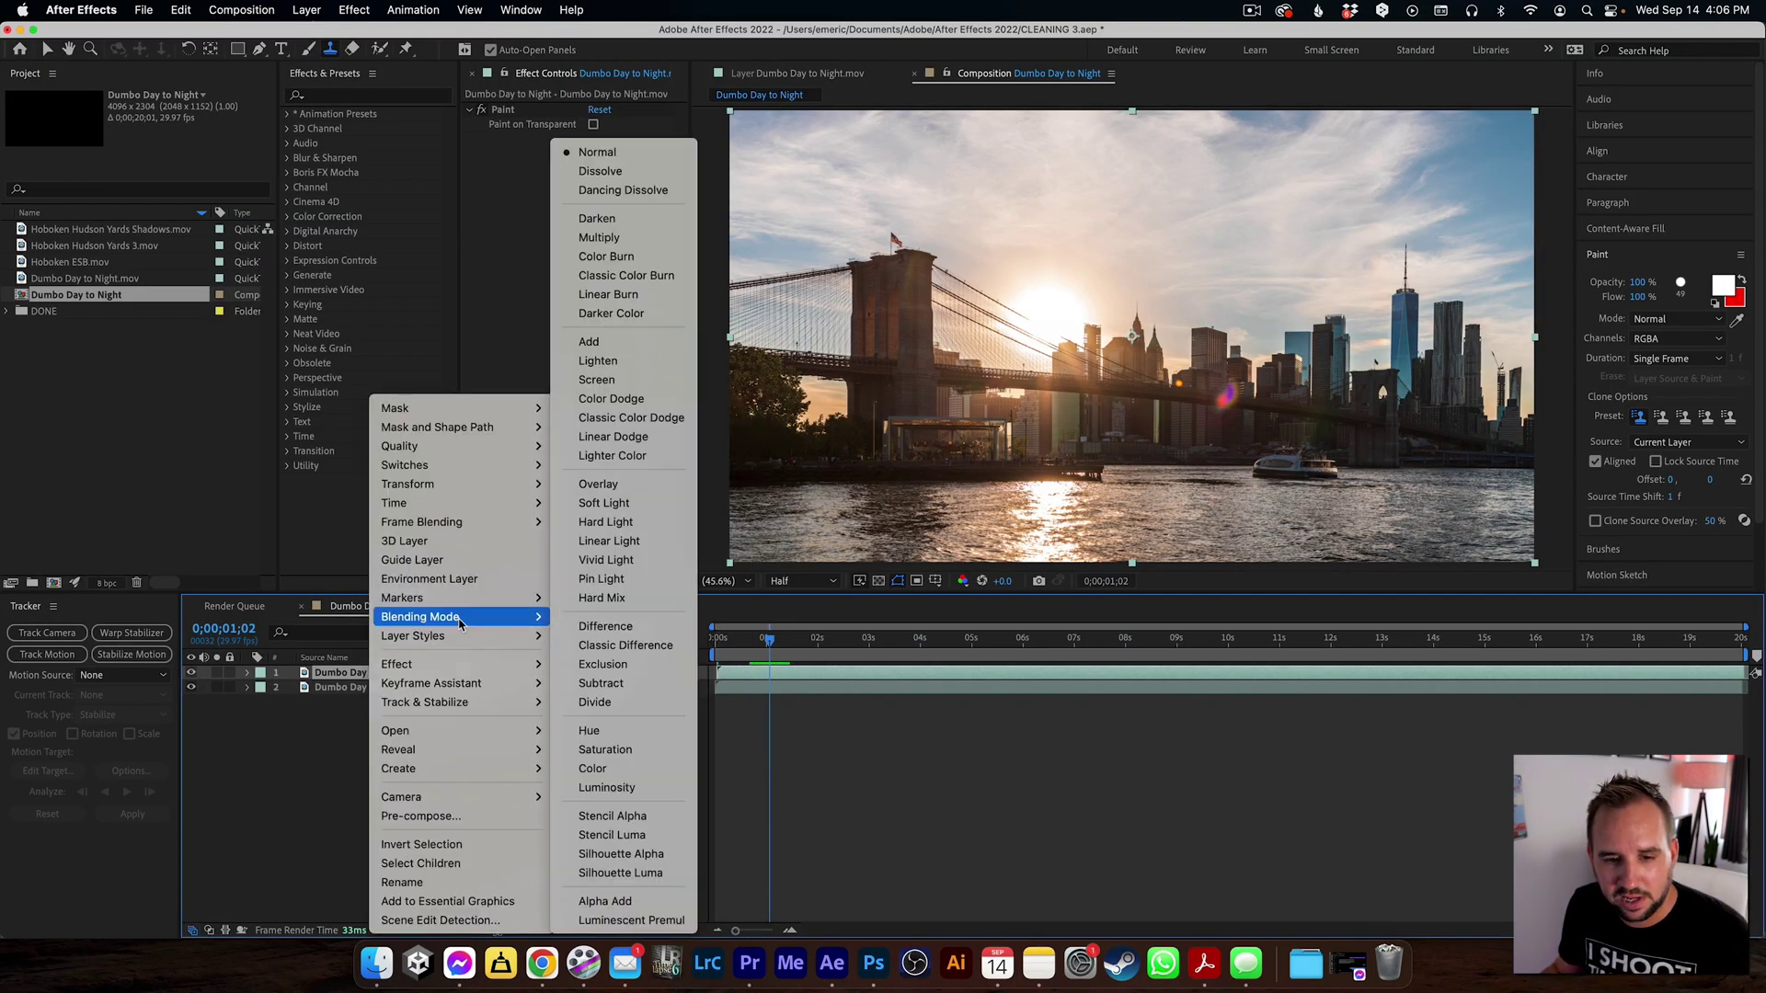
{"action": "left_click", "coordinate": [598, 361]}
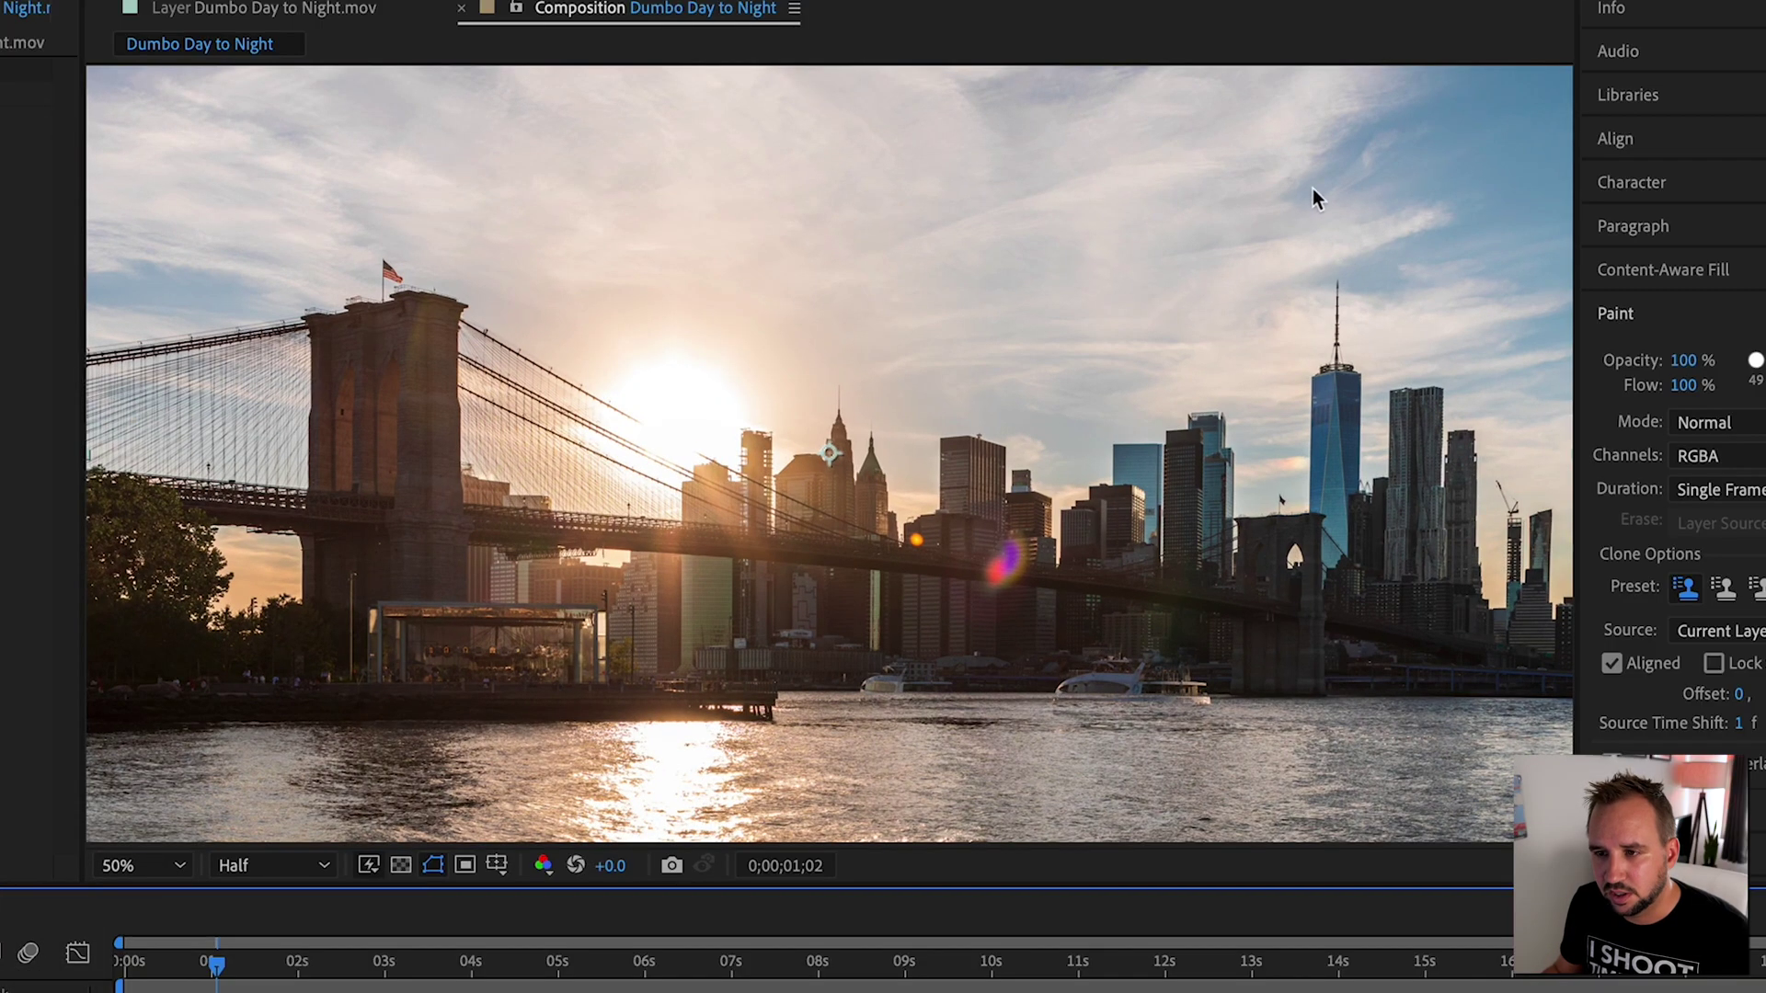
Step: Examine the sky around the tallest tower at 100% zoom, moving forward to 0;00;11;01
{"action": "key", "text": "slash"}
{"action": "left_click_drag", "start_coordinate": [1328, 174], "coordinate": [880, 481]}
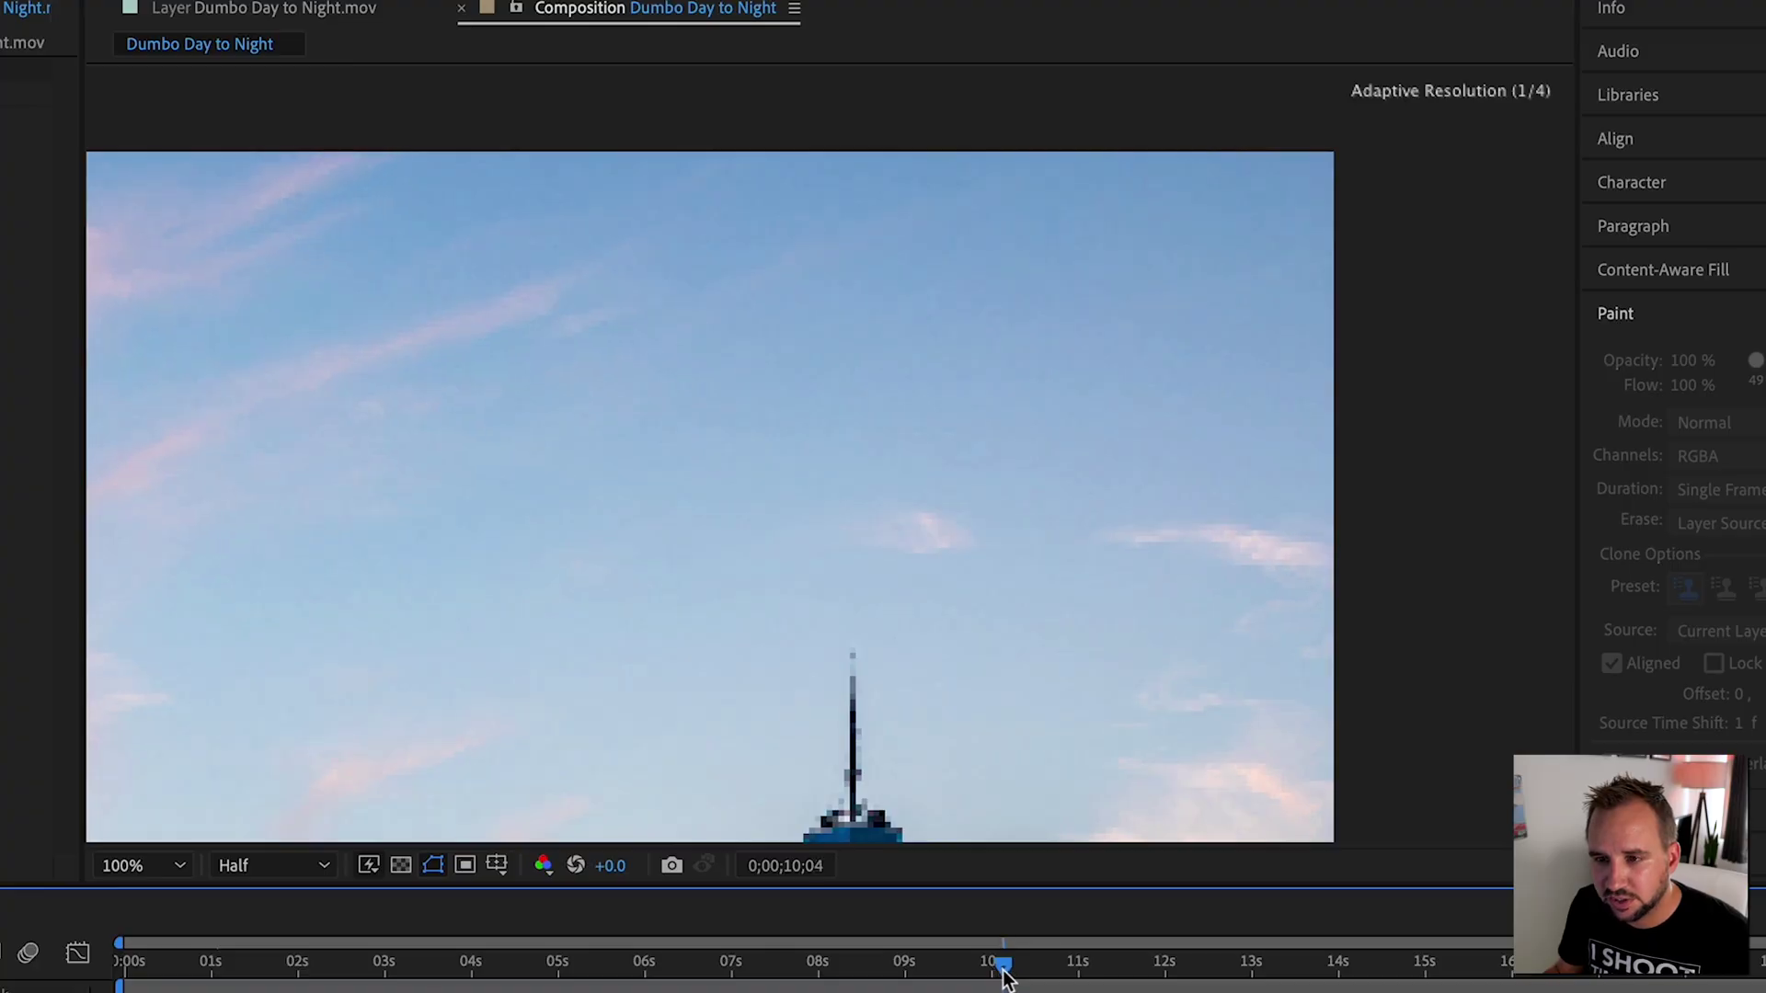
{"action": "left_click_drag", "start_coordinate": [1001, 968], "coordinate": [1080, 972]}
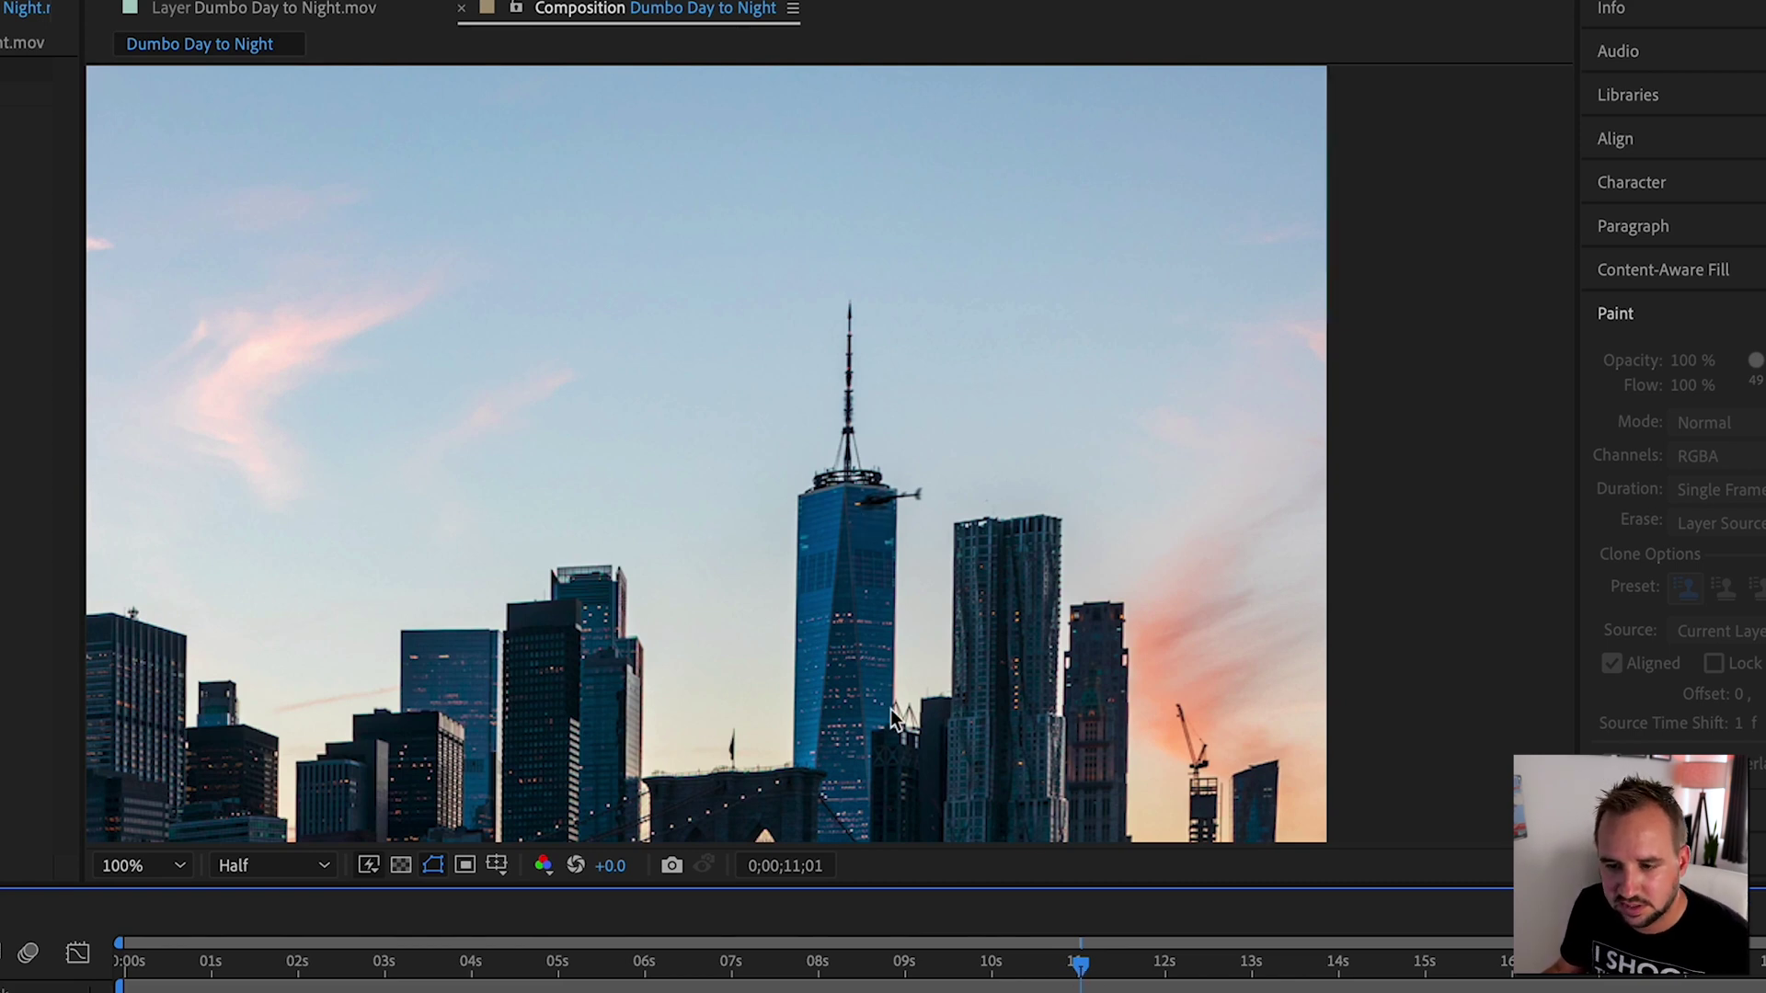
Step: Try to clone out the helicopter beside the tallest tower directly in the composition view with Clone Stamp
{"action": "key", "text": "ctrl+b"}
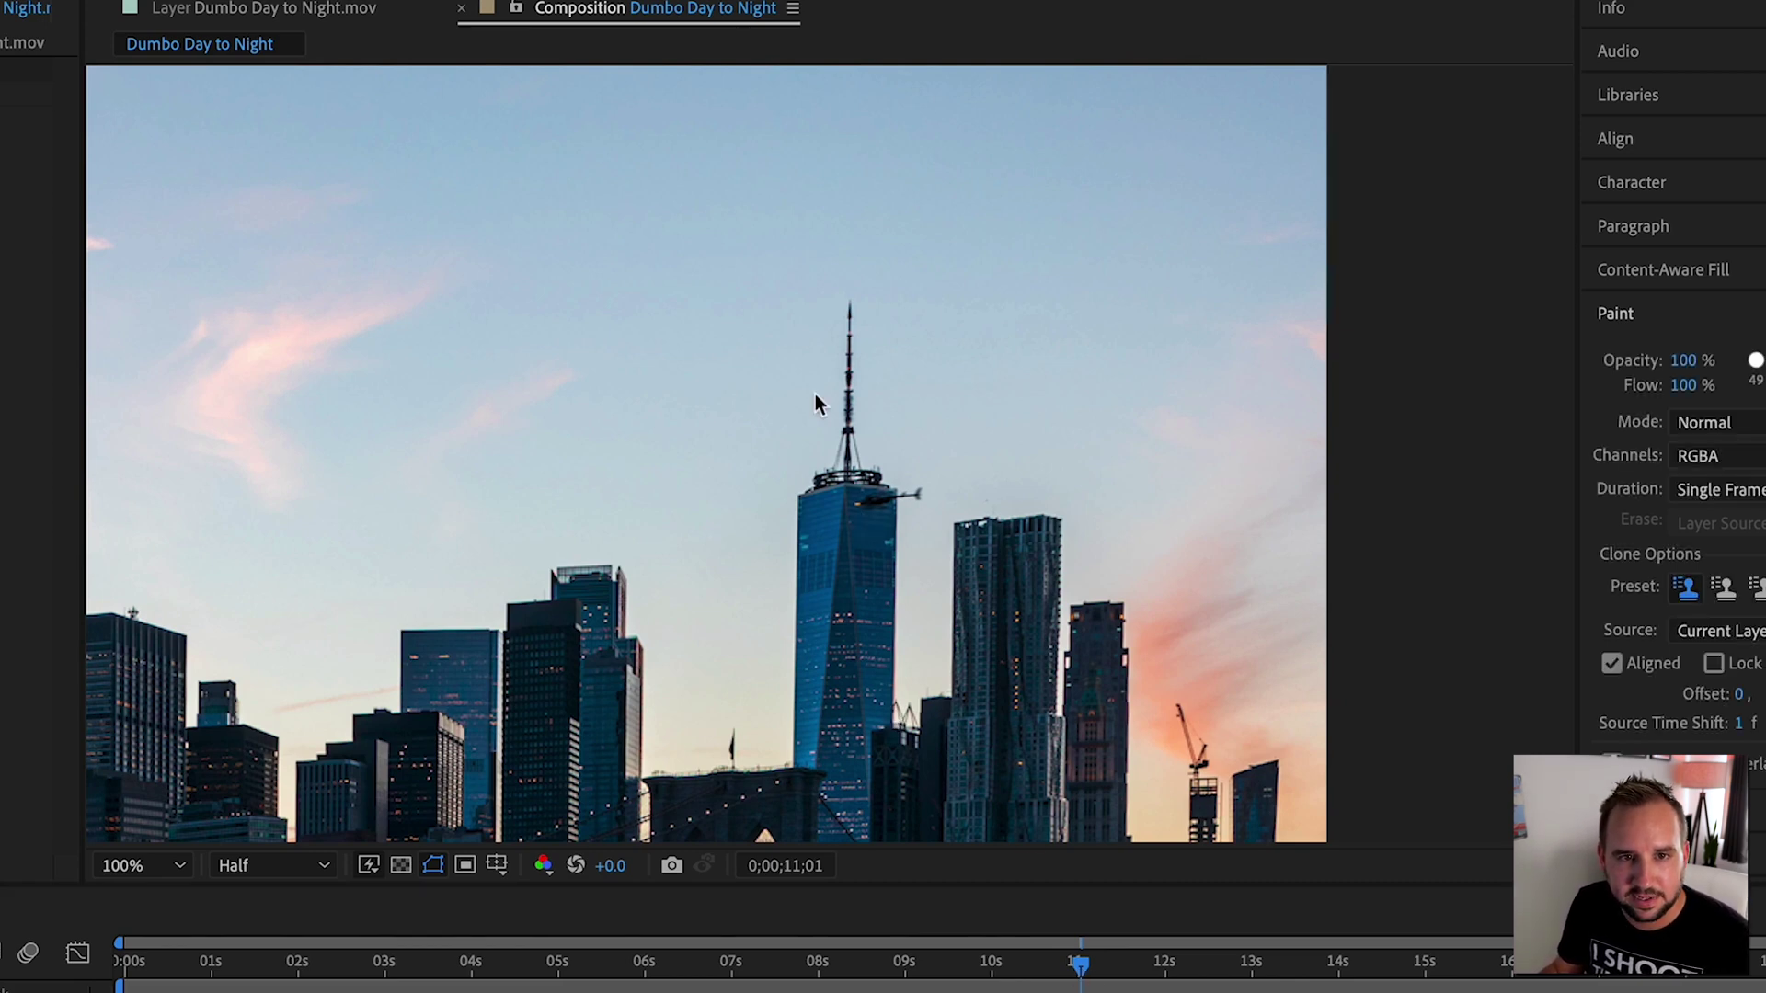
{"action": "left_click", "coordinate": [861, 504]}
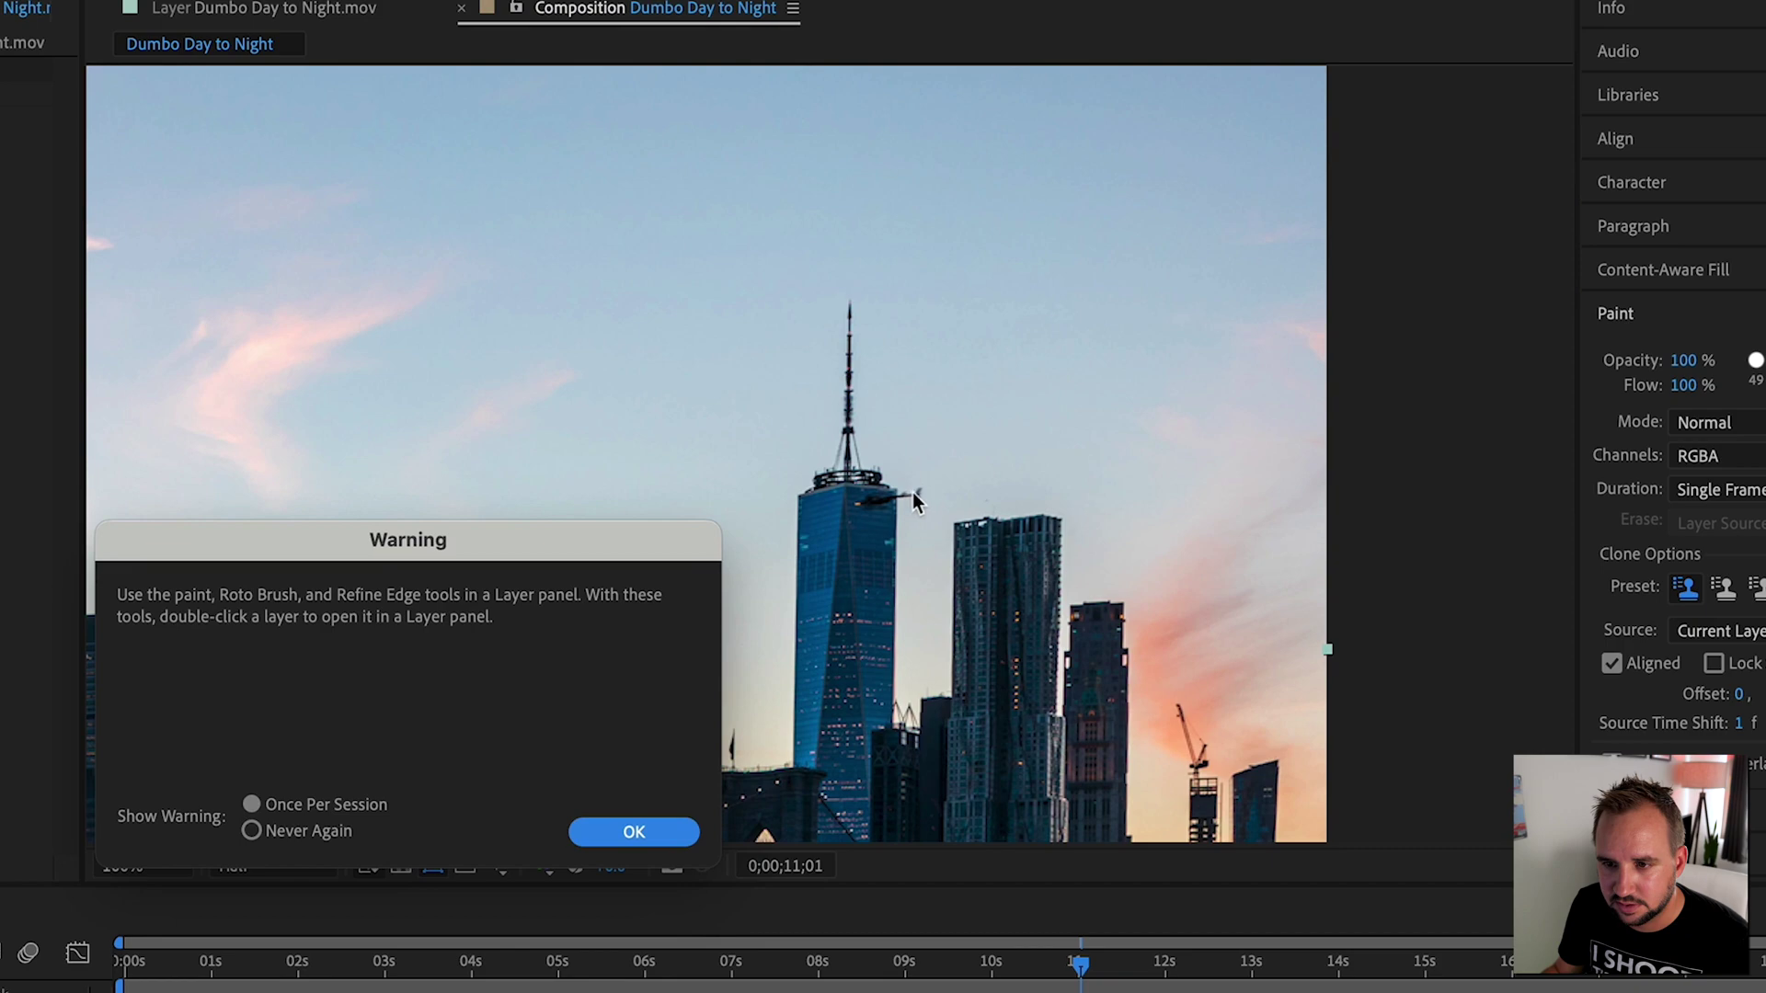
{"action": "left_click", "coordinate": [663, 832]}
{"action": "left_click_drag", "start_coordinate": [853, 502], "coordinate": [881, 498]}
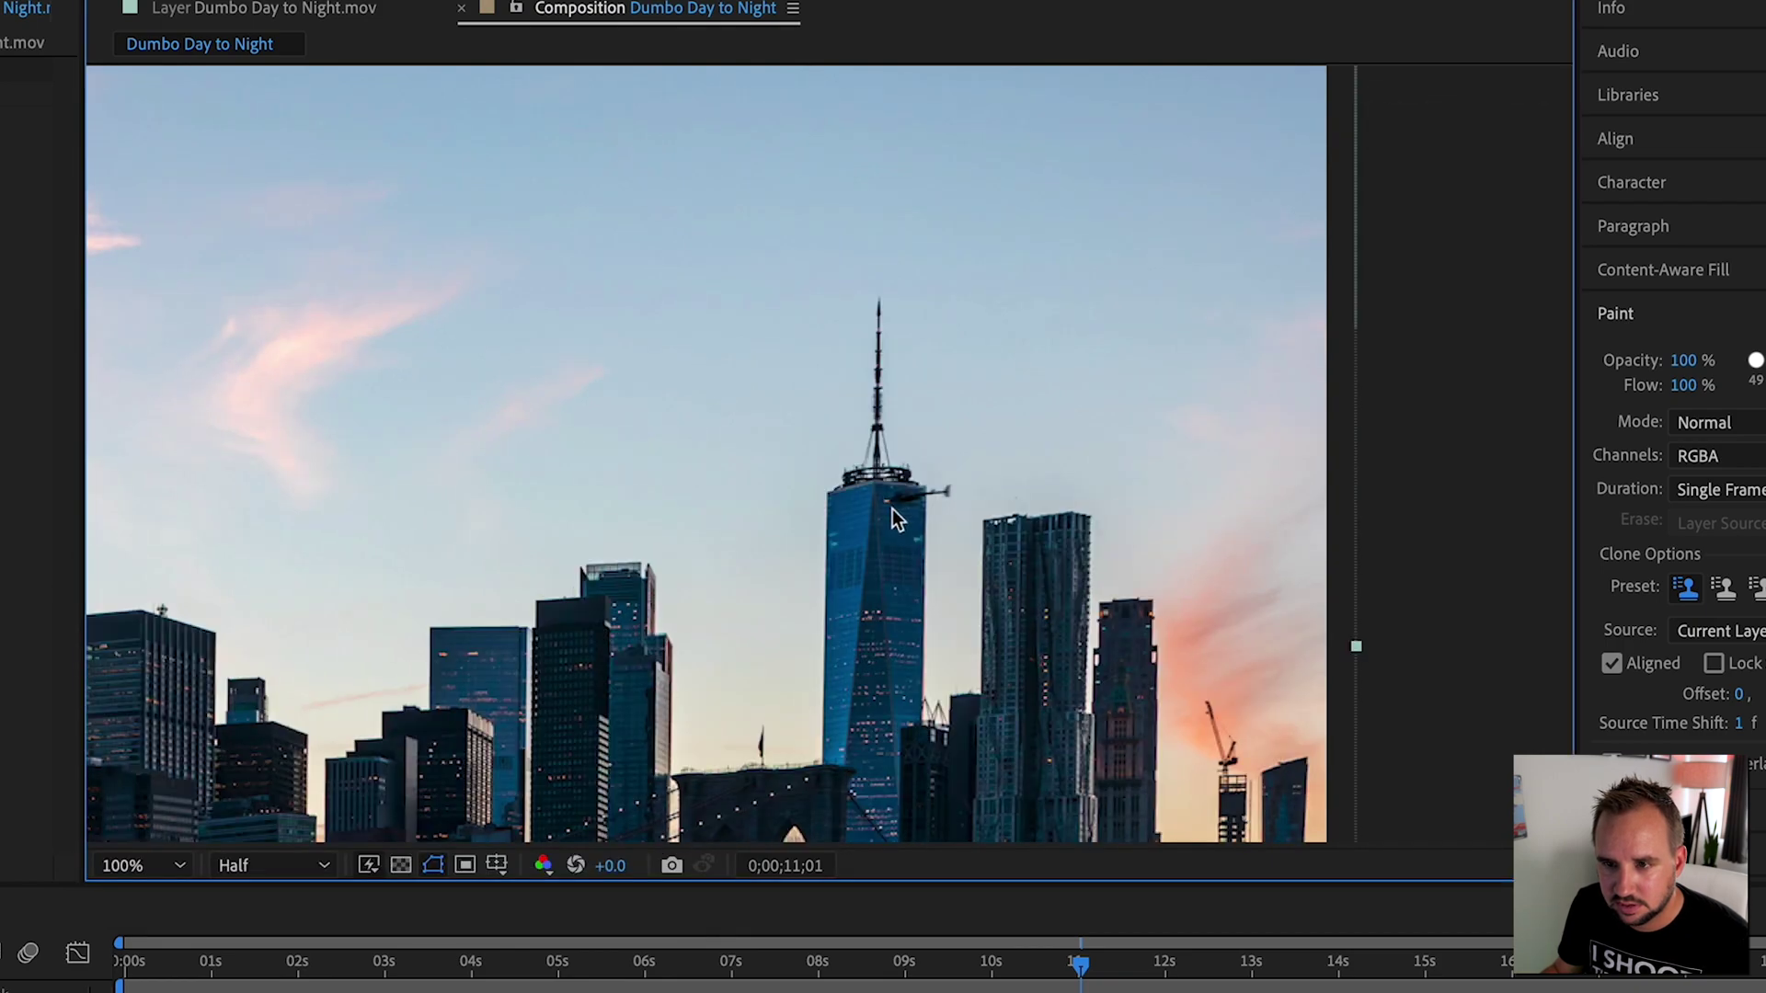
Step: Clone out the helicopter beside the tower in the layer's own view, and collapse the lower layer's properties
{"action": "left_click", "coordinate": [288, 10]}
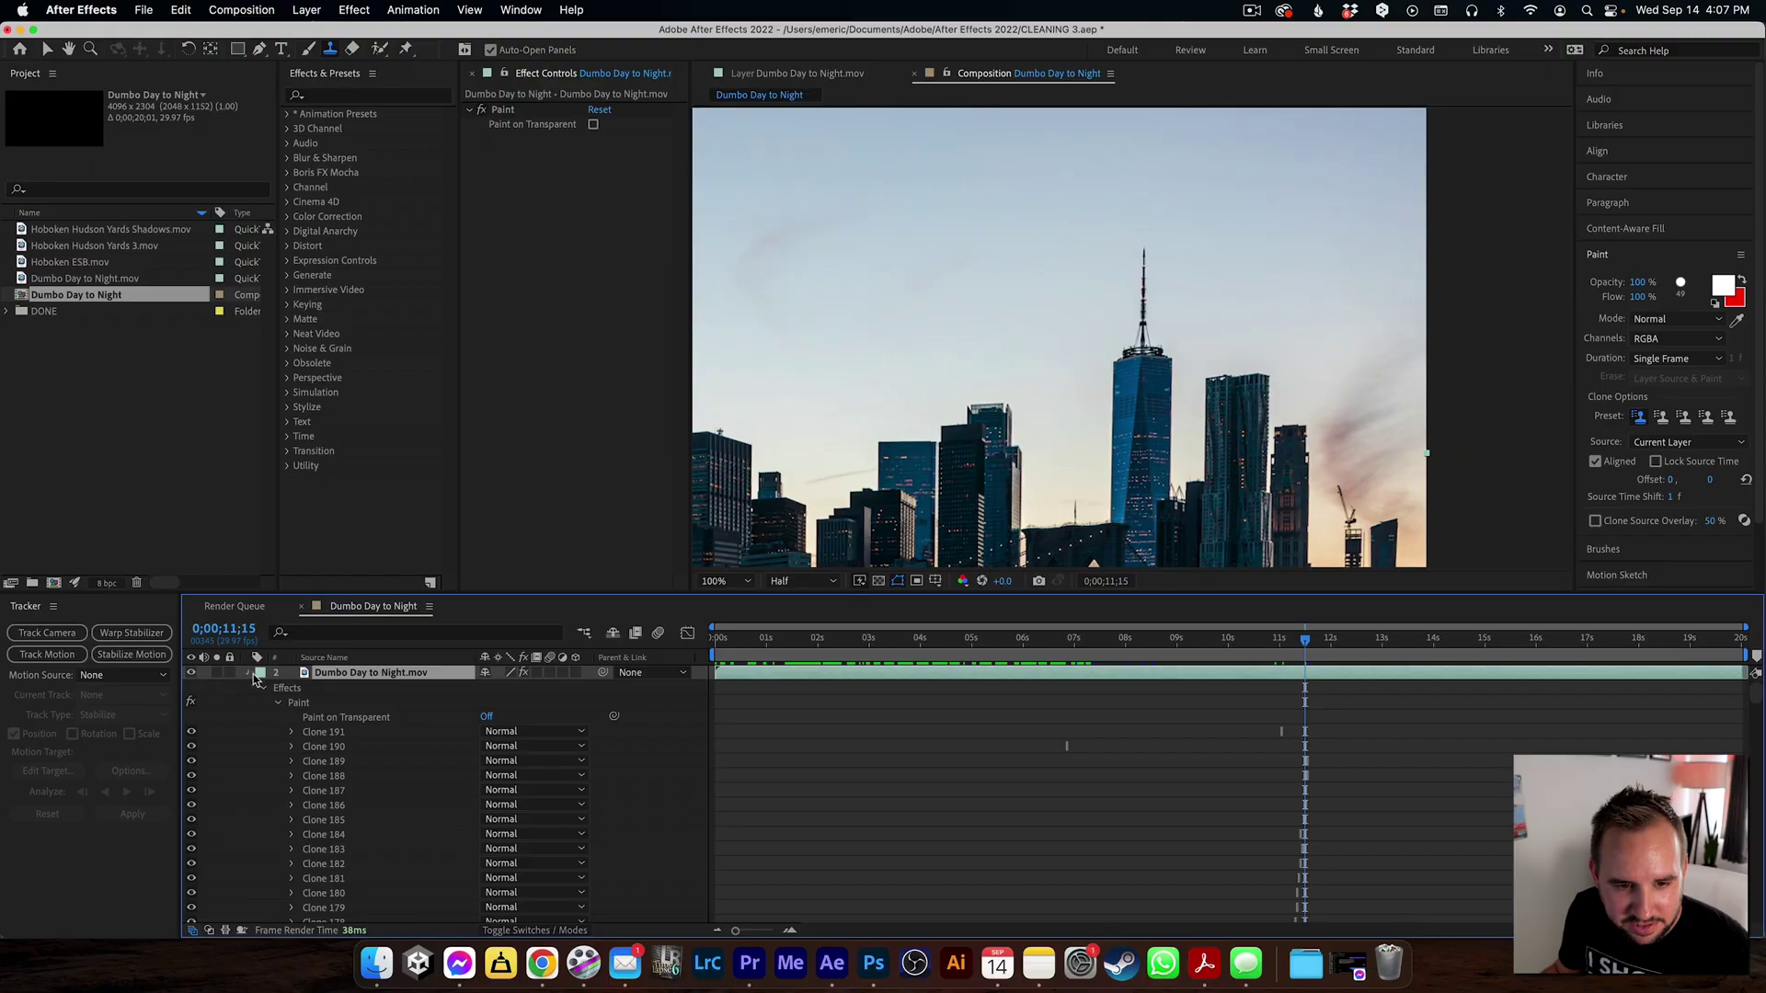
{"action": "left_click", "coordinate": [247, 674]}
{"action": "key", "text": "ctrl+d"}
{"action": "left_click", "coordinate": [533, 777]}
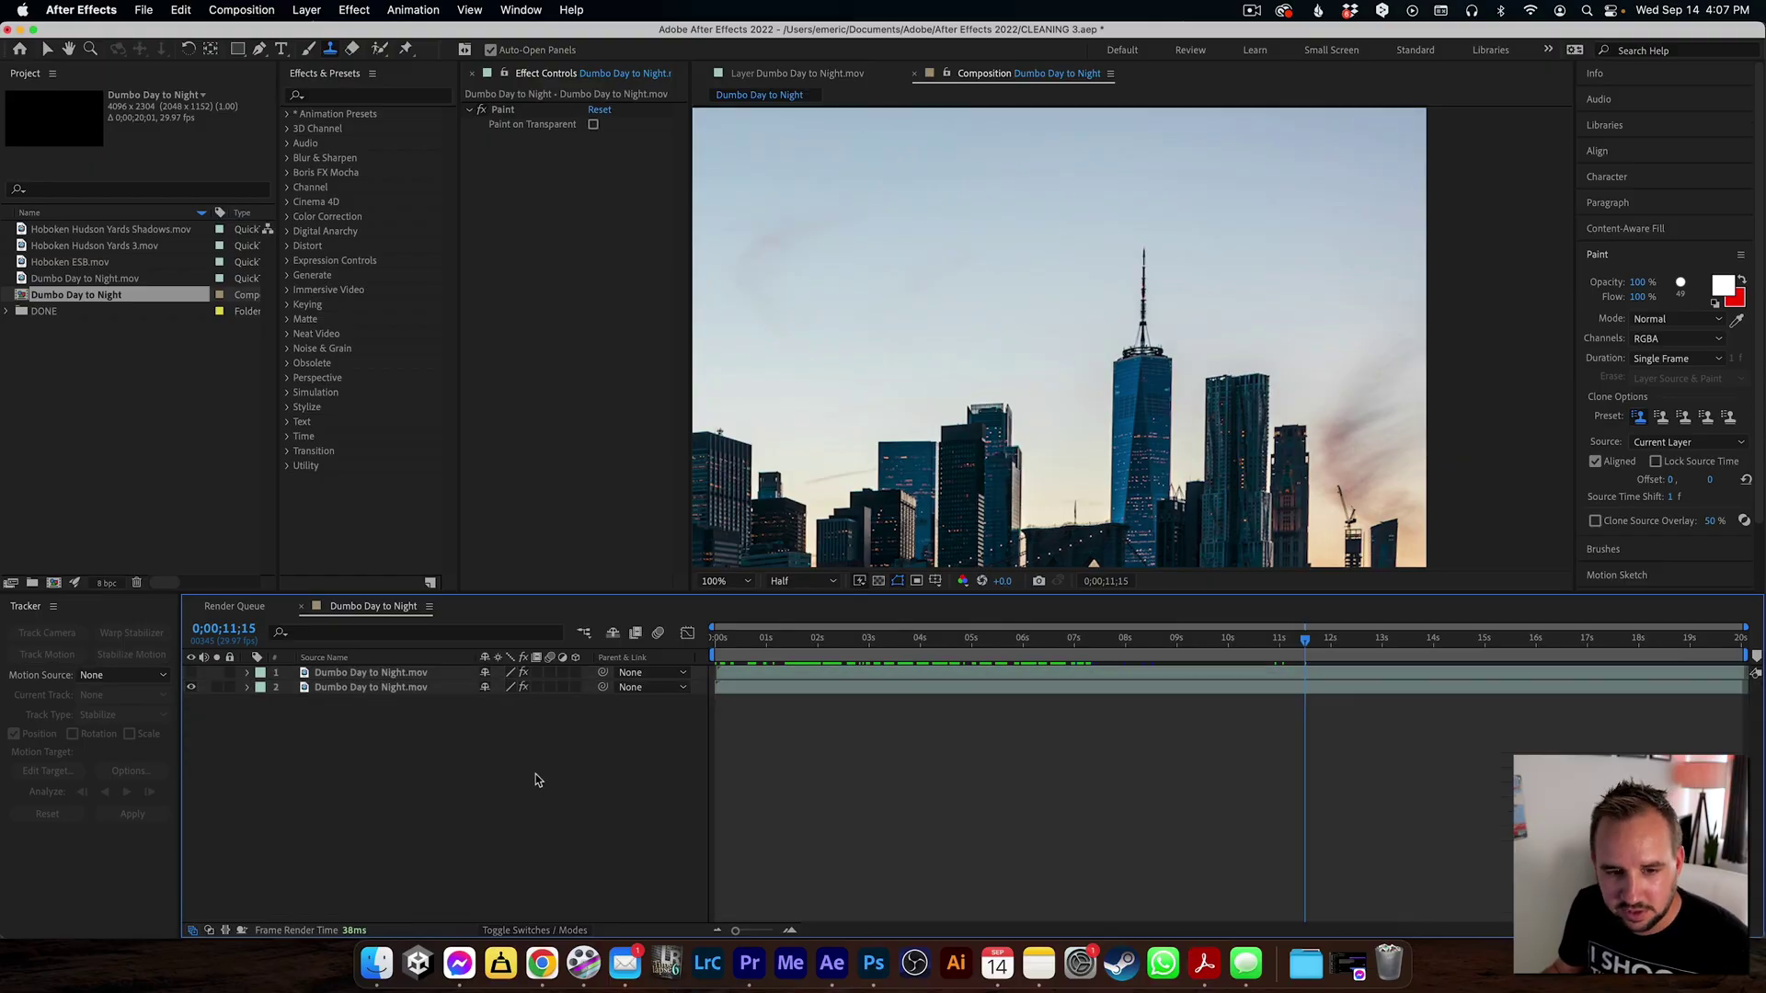
Step: Trim the start of the upper Dumbo Day to Night.mov layer to about 0;00;11;08
{"action": "key", "text": "shift+/"}
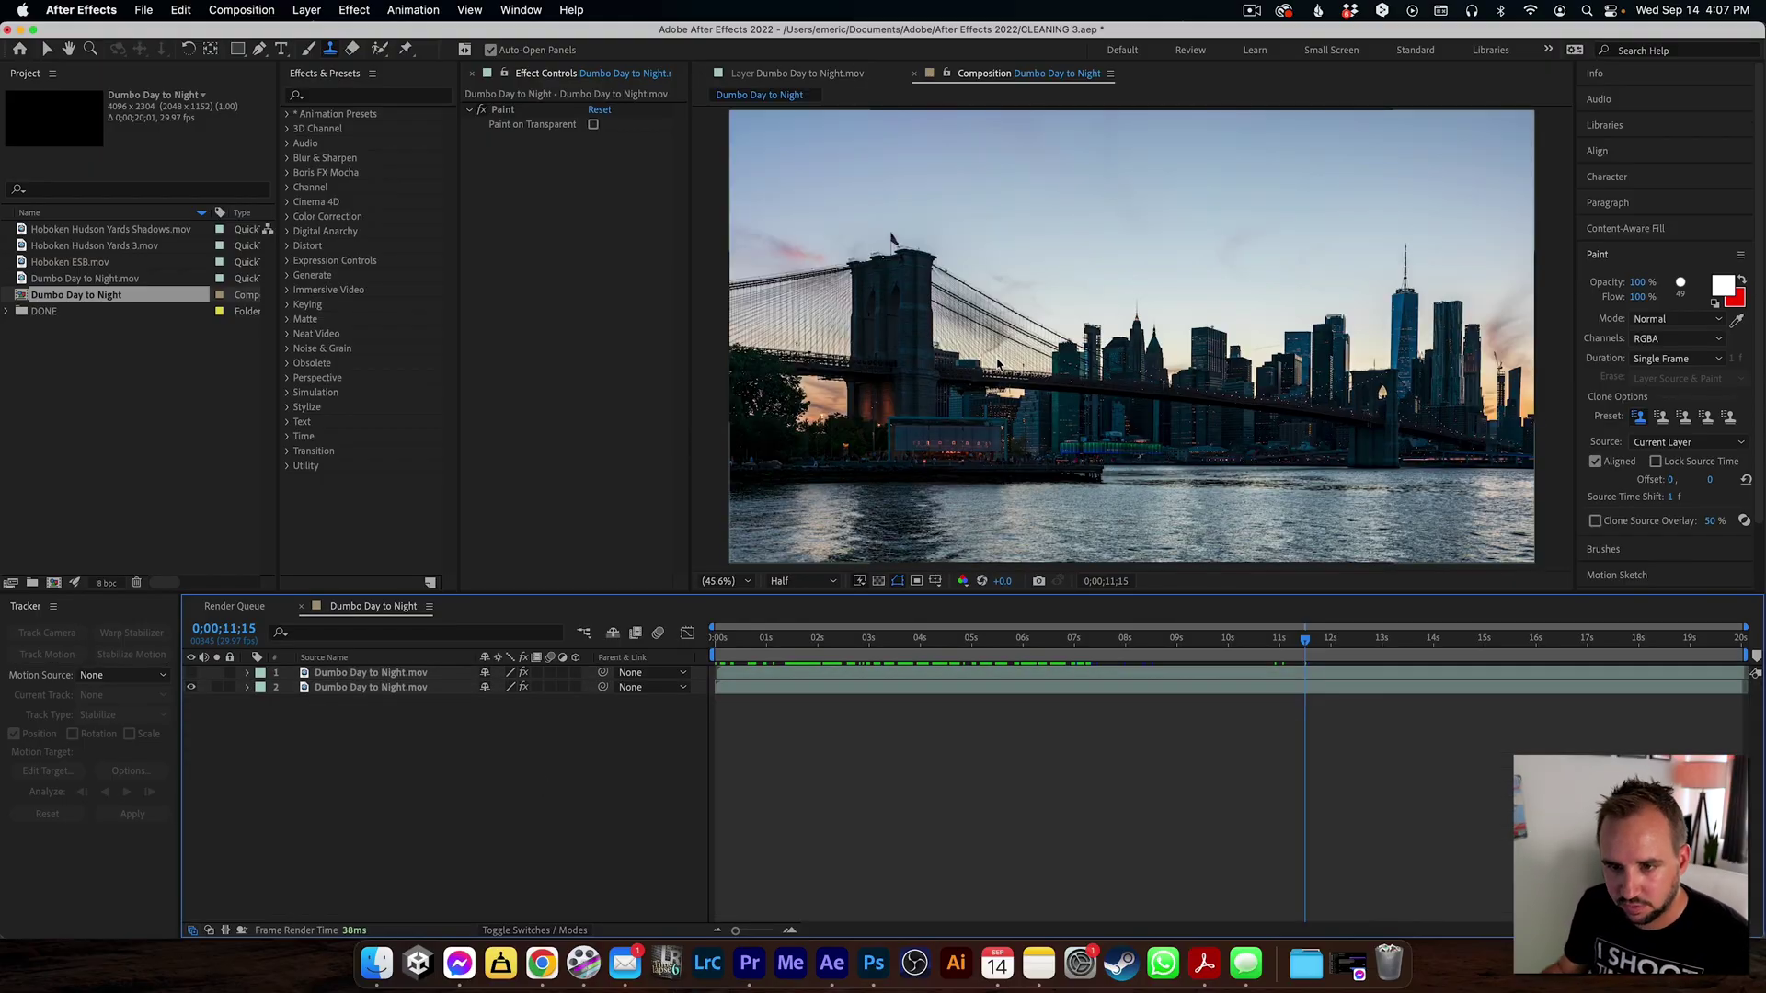
{"action": "left_click", "coordinate": [378, 673]}
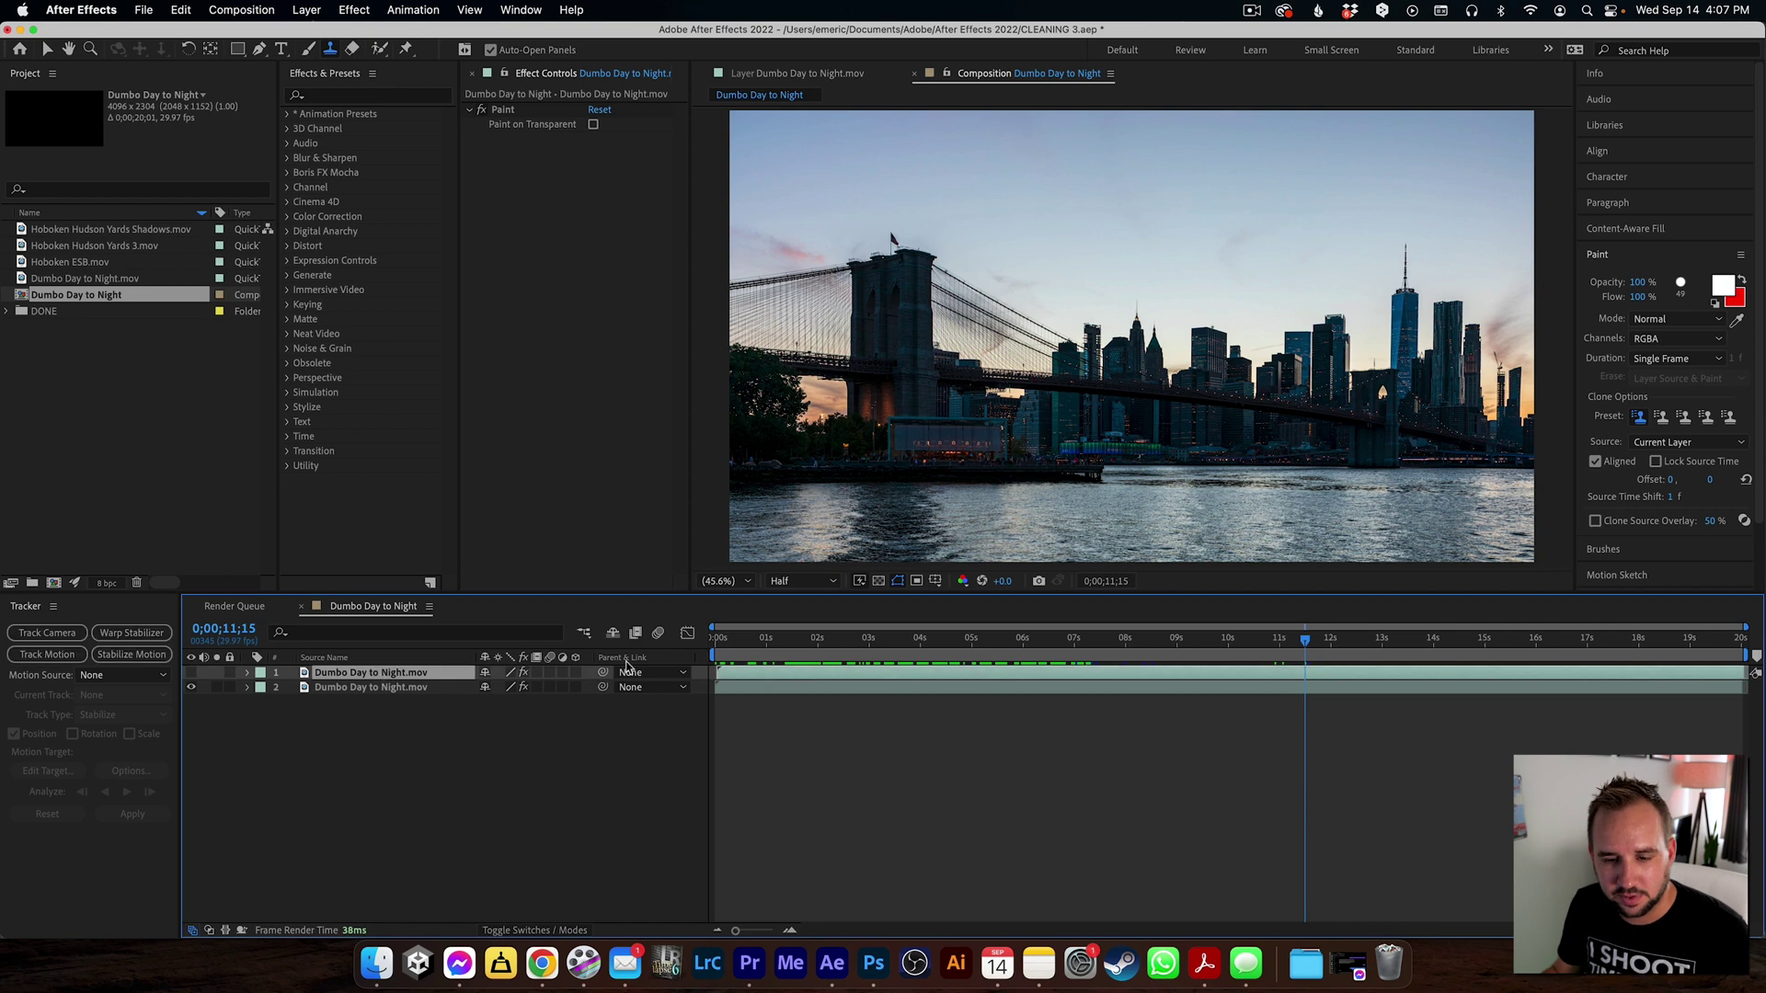
{"action": "left_click_drag", "start_coordinate": [720, 674], "coordinate": [1300, 678]}
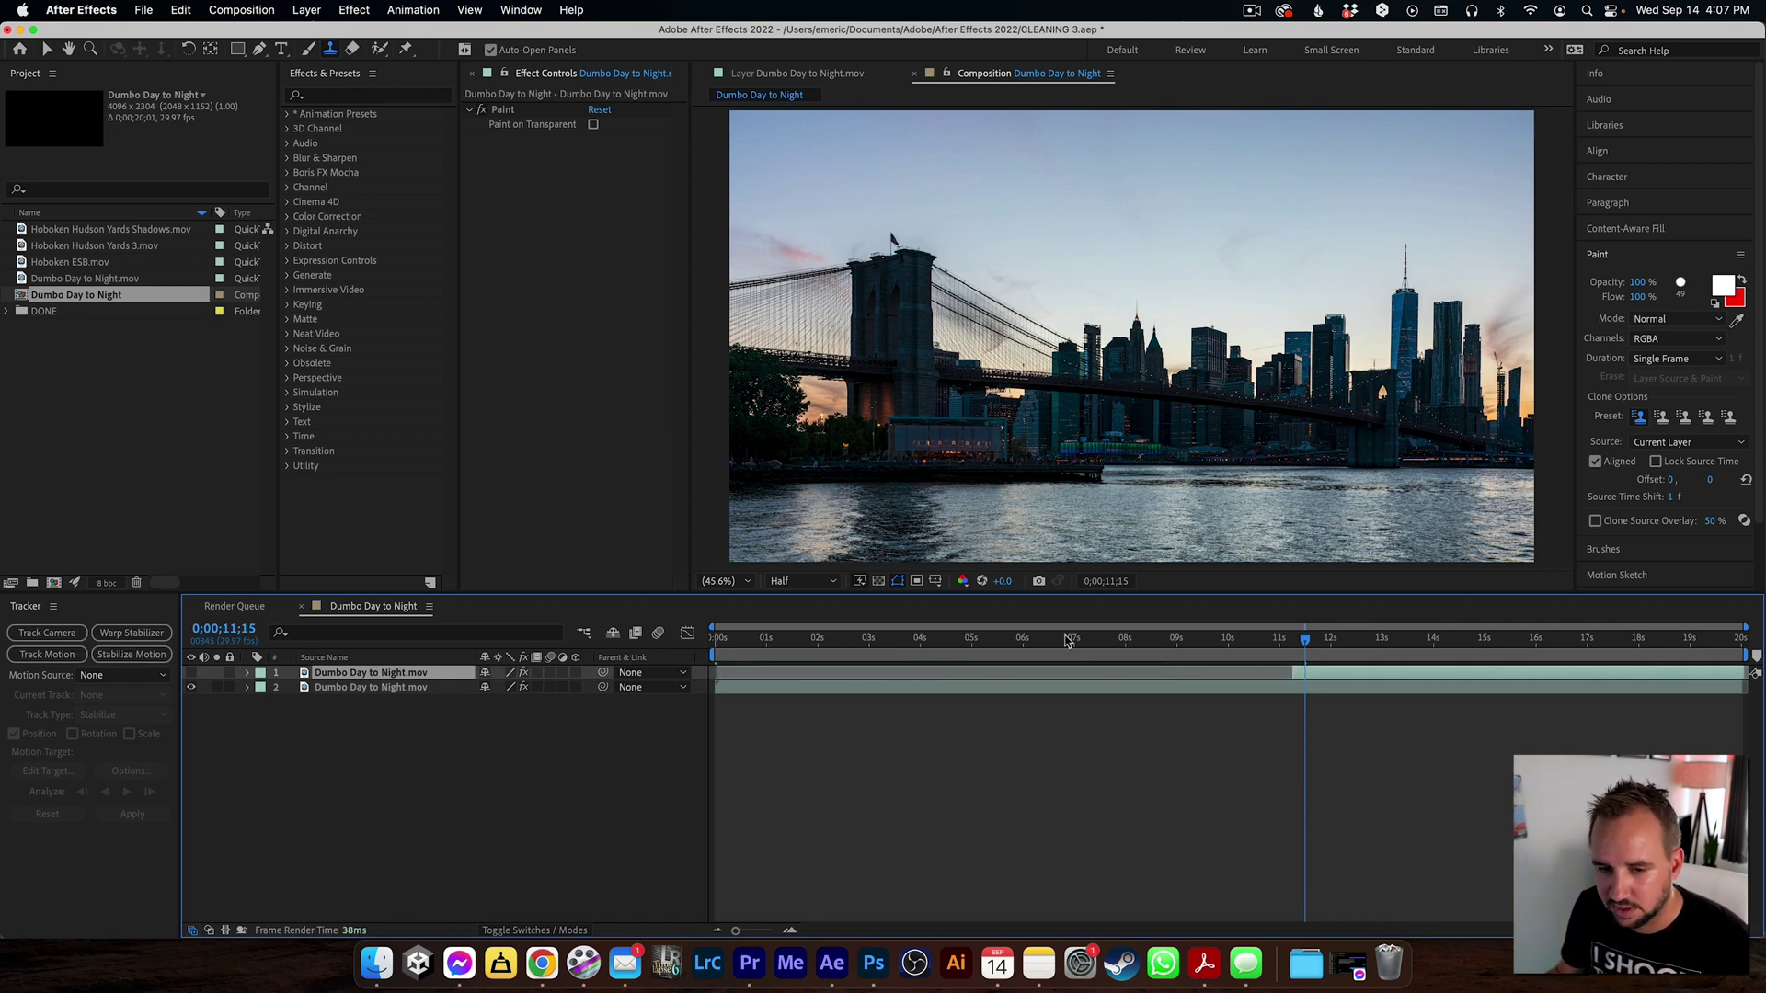
Step: Keyframe the upper layer's Opacity at 100% on 0;00;11;15 and 0% on 0;00;11;08, and preview the fade-in
{"action": "left_click", "coordinate": [246, 672]}
{"action": "left_click", "coordinate": [262, 702]}
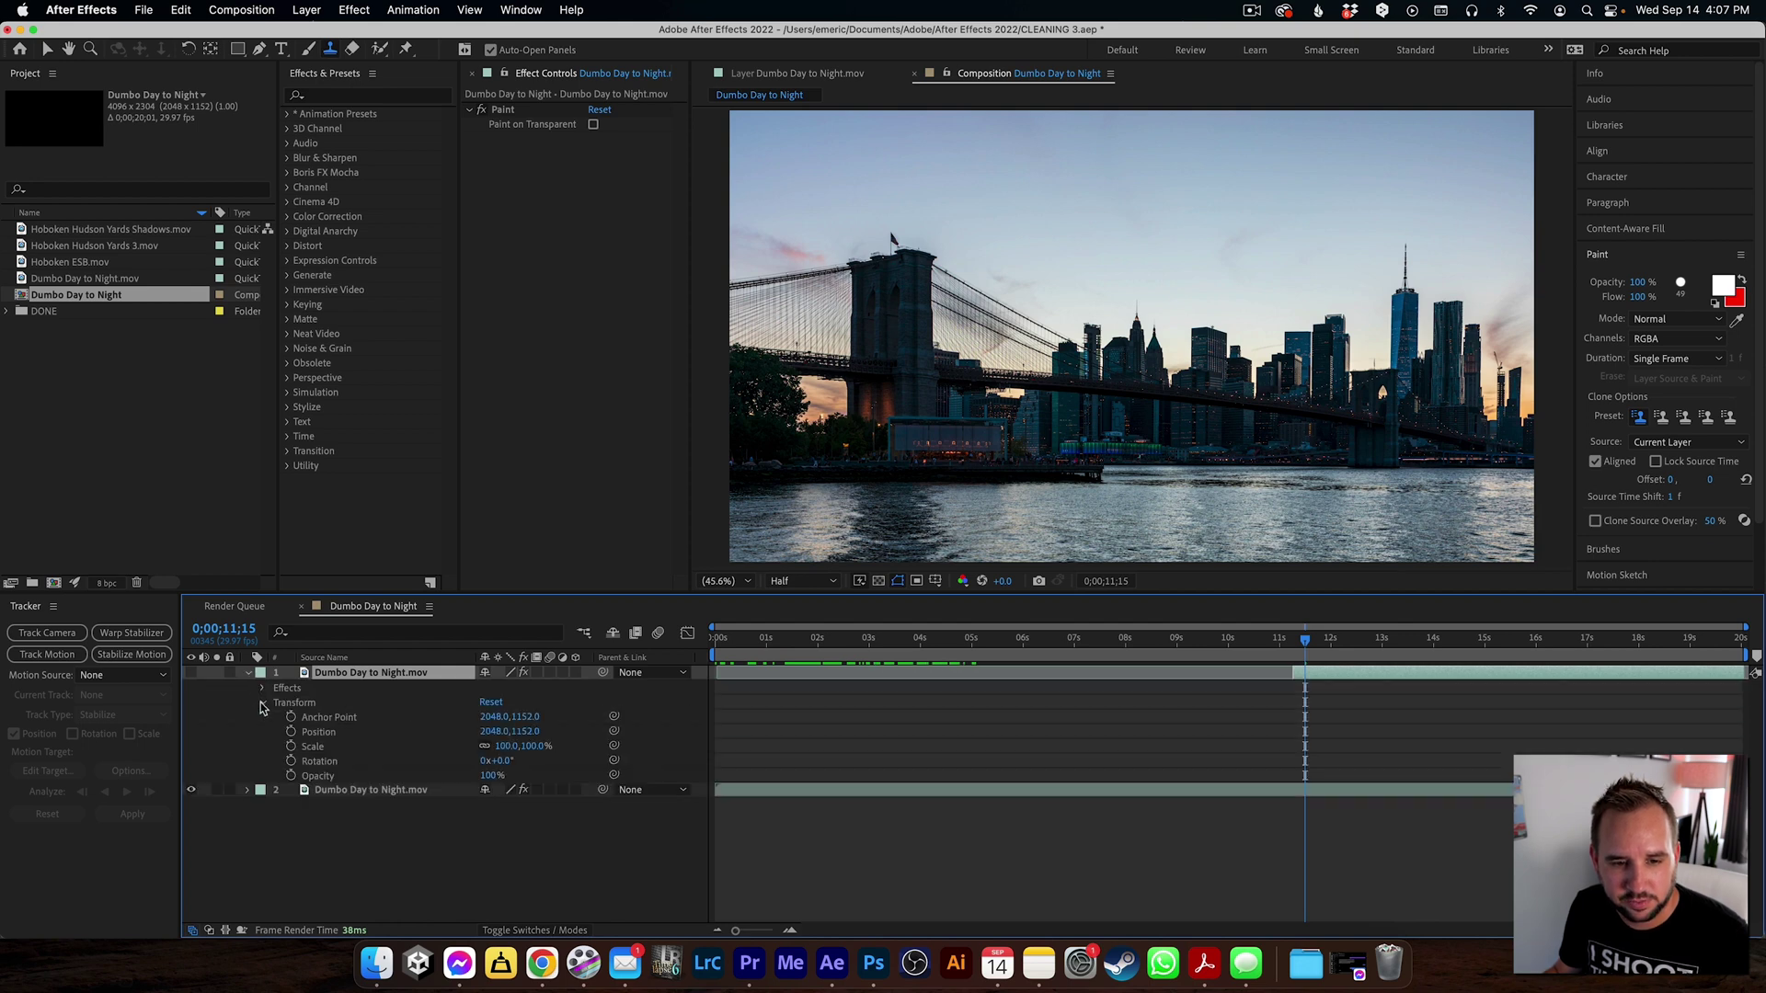
{"action": "key", "text": "equal"}
{"action": "key", "text": "equal"}
{"action": "key", "text": "equal"}
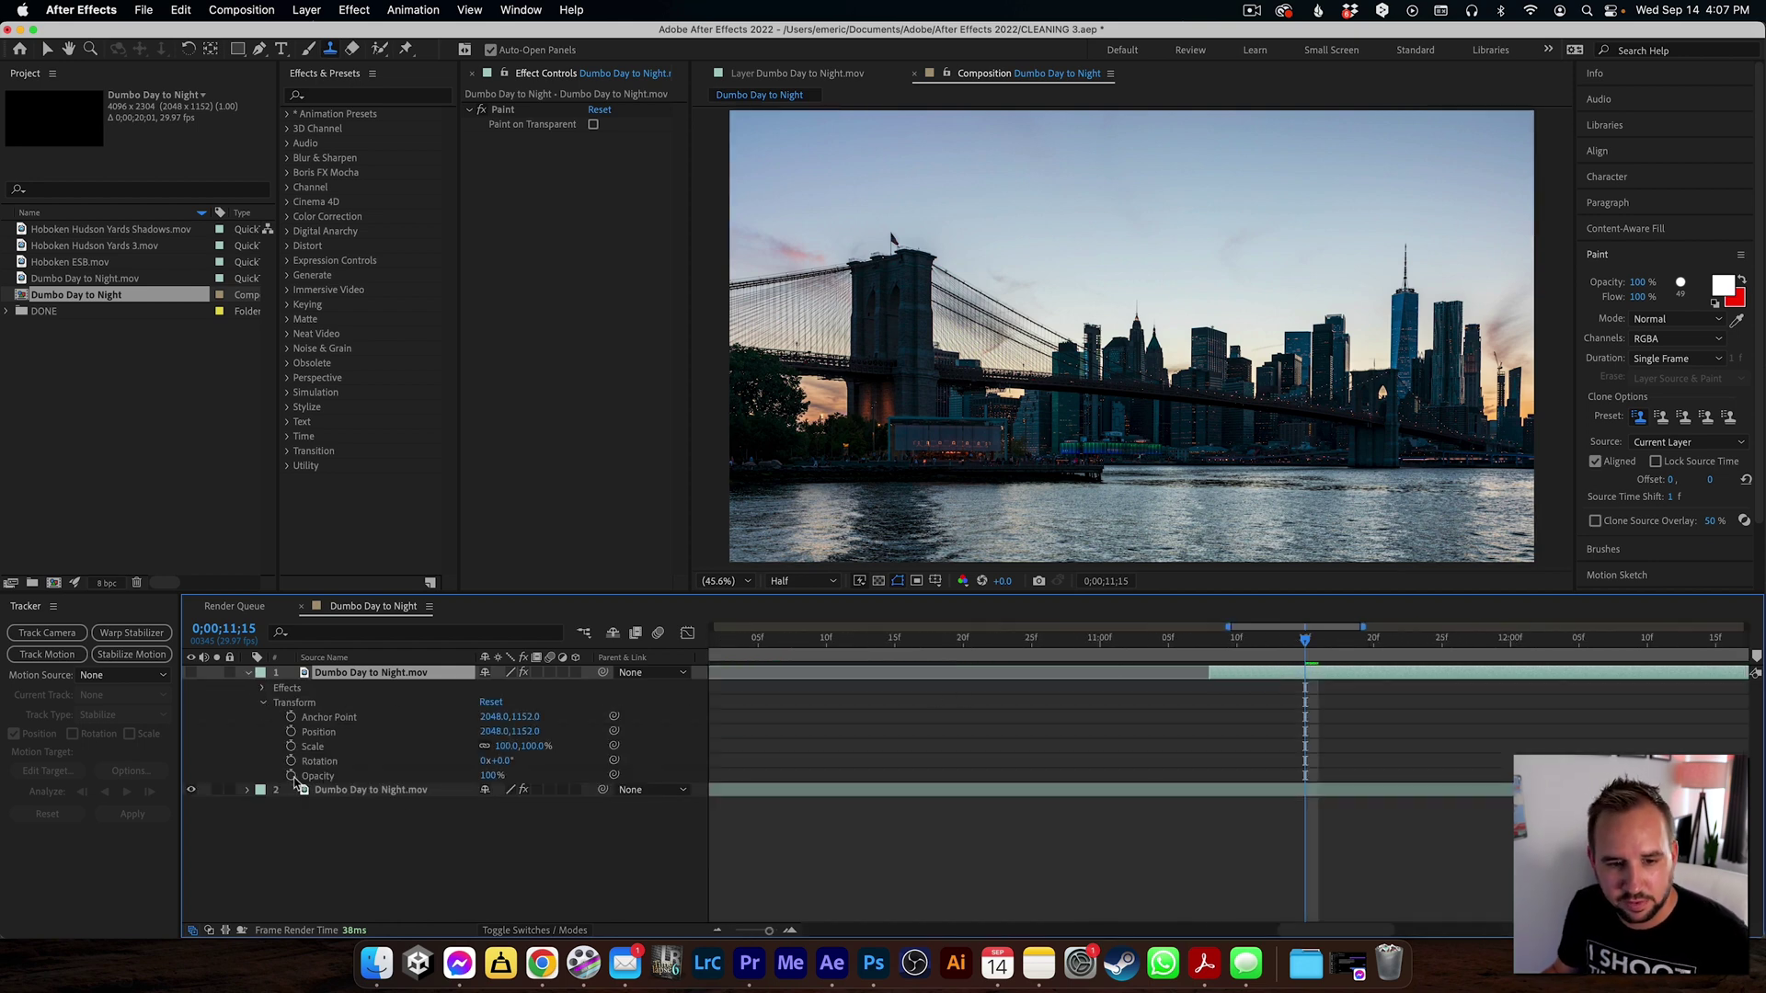
{"action": "left_click", "coordinate": [292, 776]}
{"action": "left_click_drag", "start_coordinate": [1311, 647], "coordinate": [1210, 646]}
{"action": "left_click_drag", "start_coordinate": [490, 779], "coordinate": [326, 782]}
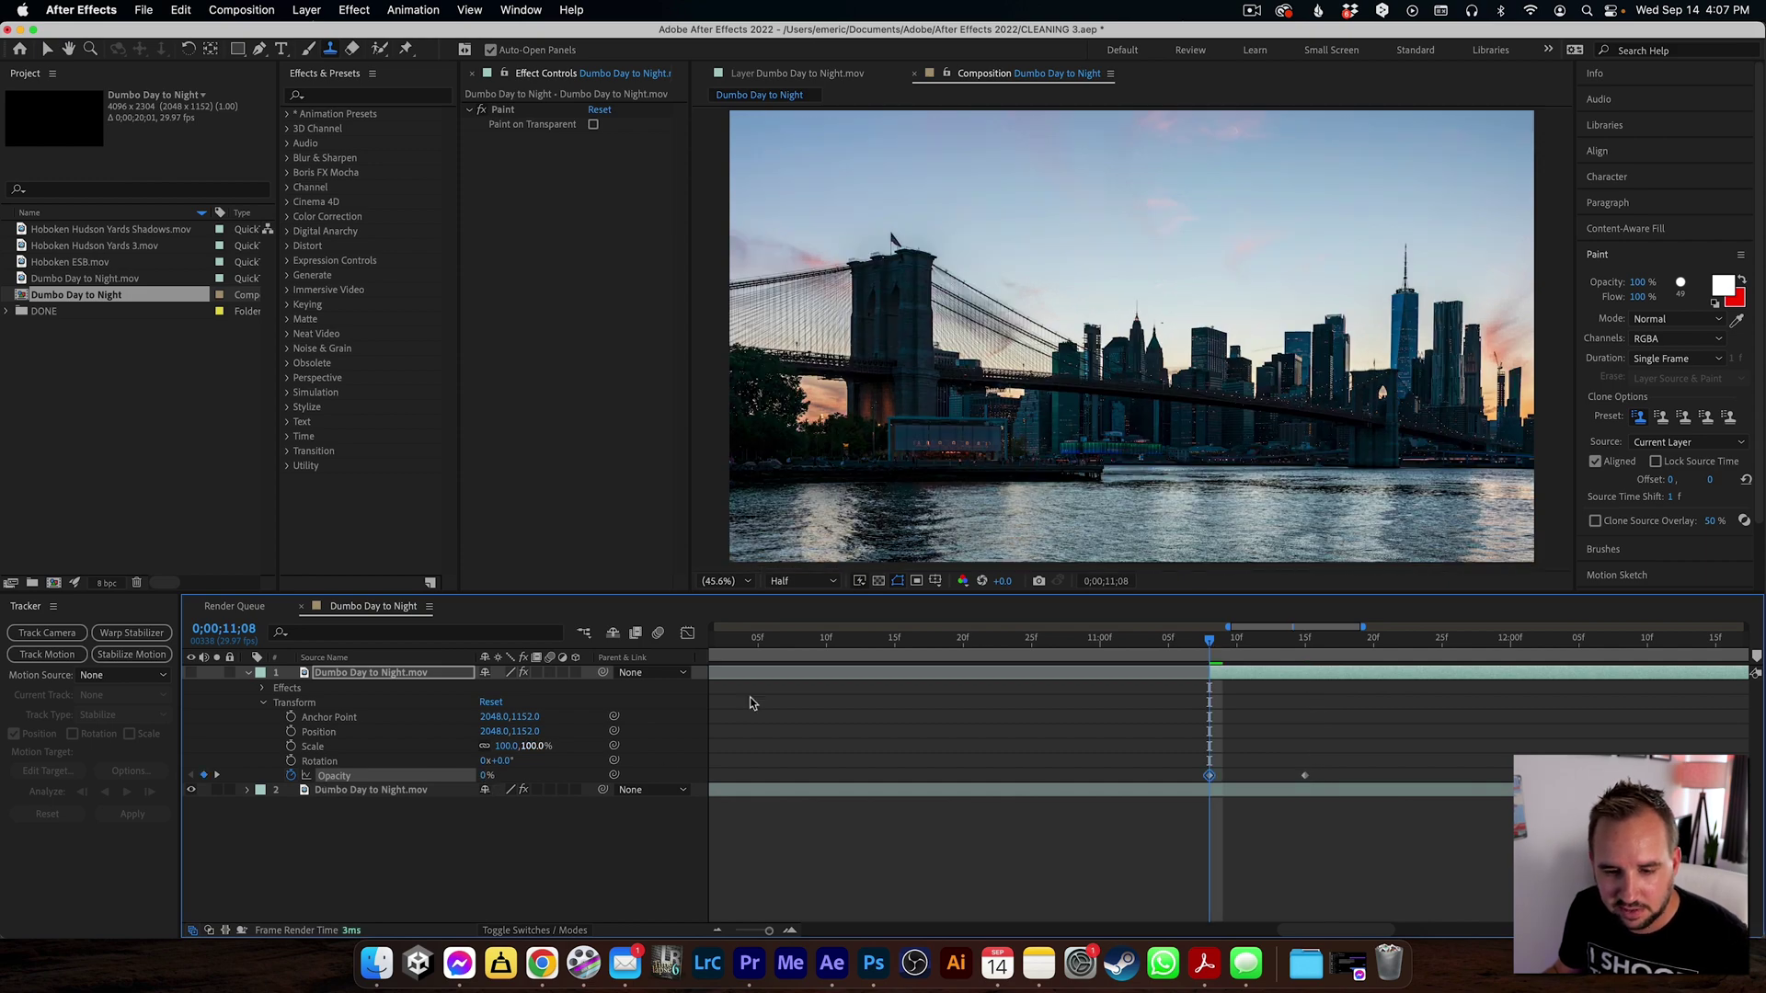
{"action": "key", "text": "space"}
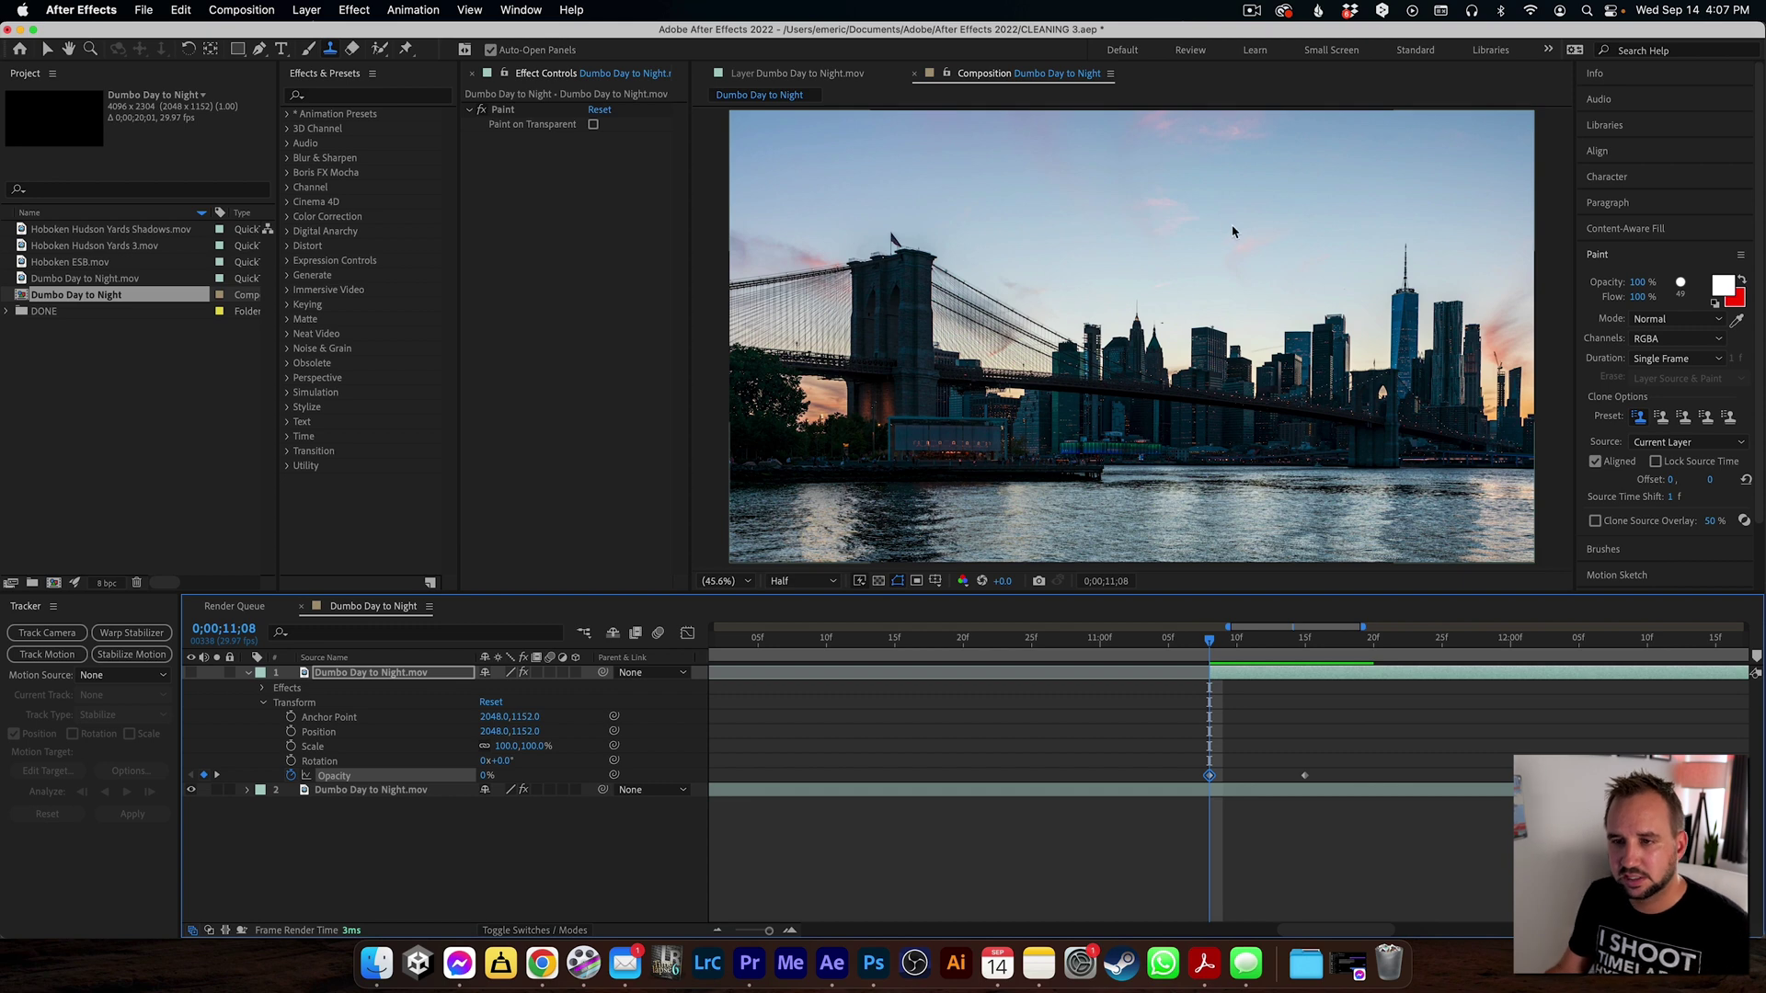
Step: Start a Pen tool mask on the upper layer, tracing from the far bridge tower over the tallest skyscrapers to the construction crane
{"action": "key", "text": "comma"}
{"action": "key", "text": "comma"}
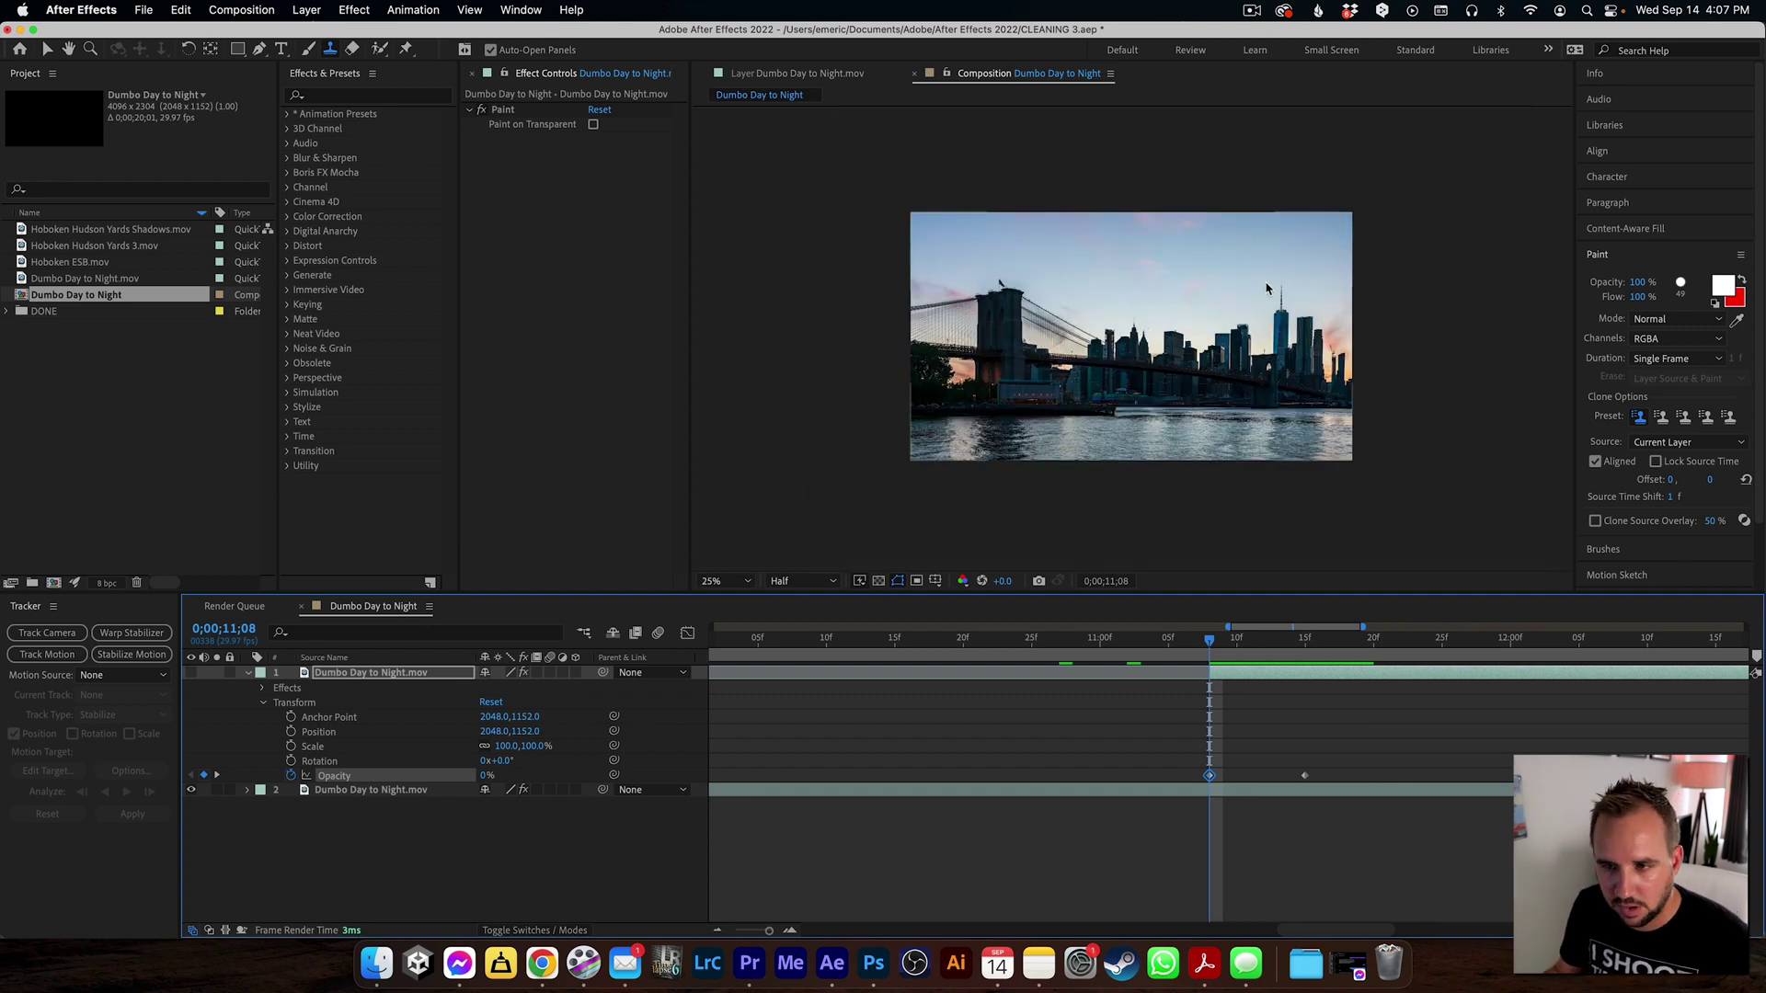
{"action": "key", "text": "period"}
{"action": "key", "text": "period"}
{"action": "key", "text": "g"}
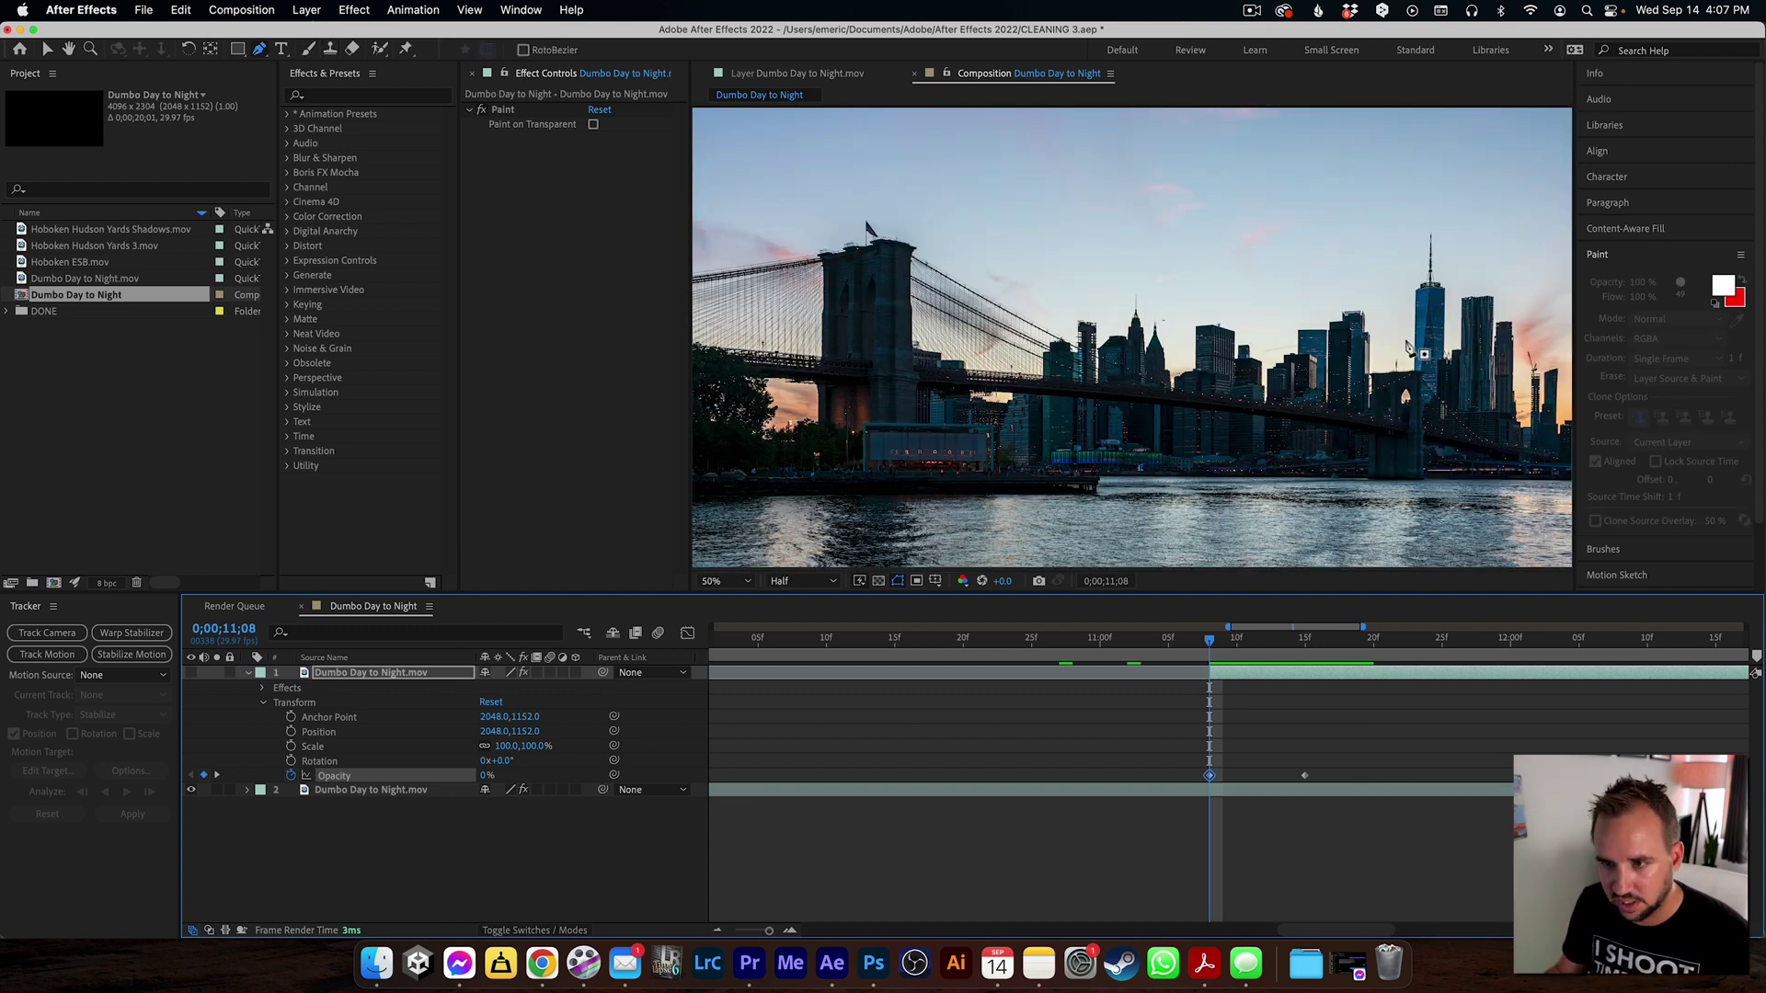
{"action": "left_click", "coordinate": [1371, 368]}
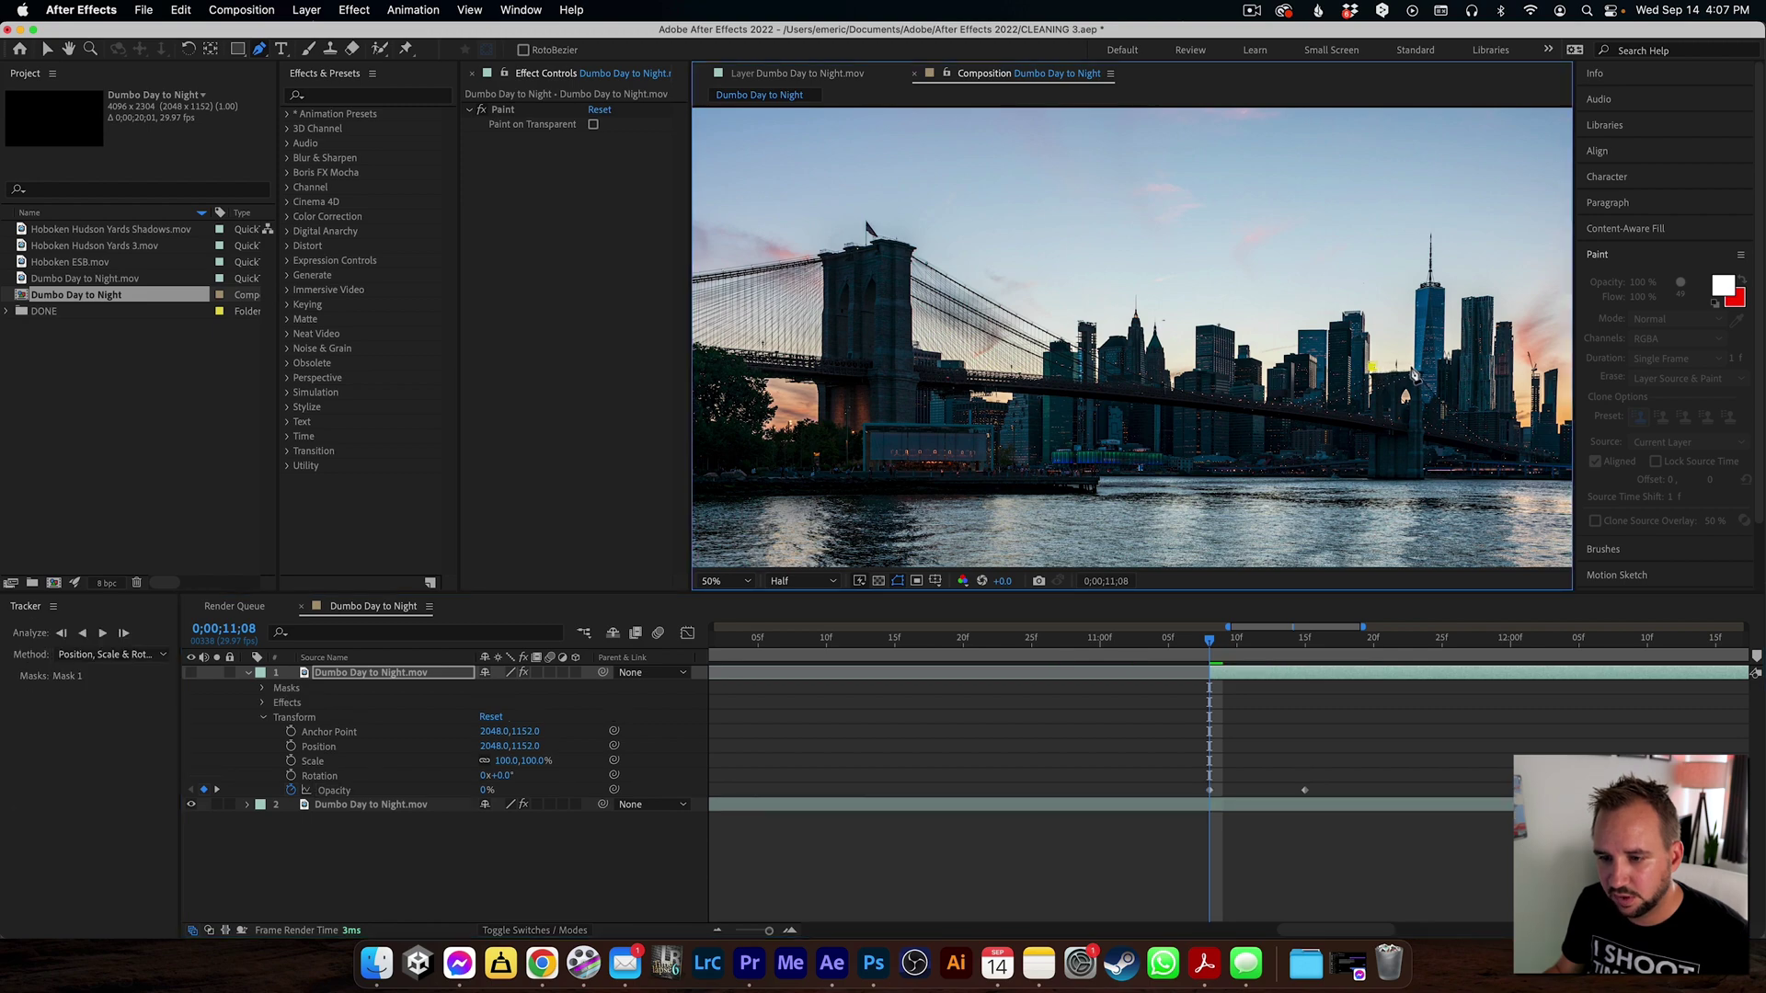
{"action": "left_click", "coordinate": [1447, 287]}
{"action": "left_click", "coordinate": [1453, 342]}
{"action": "left_click", "coordinate": [1460, 296]}
{"action": "left_click", "coordinate": [1497, 290]}
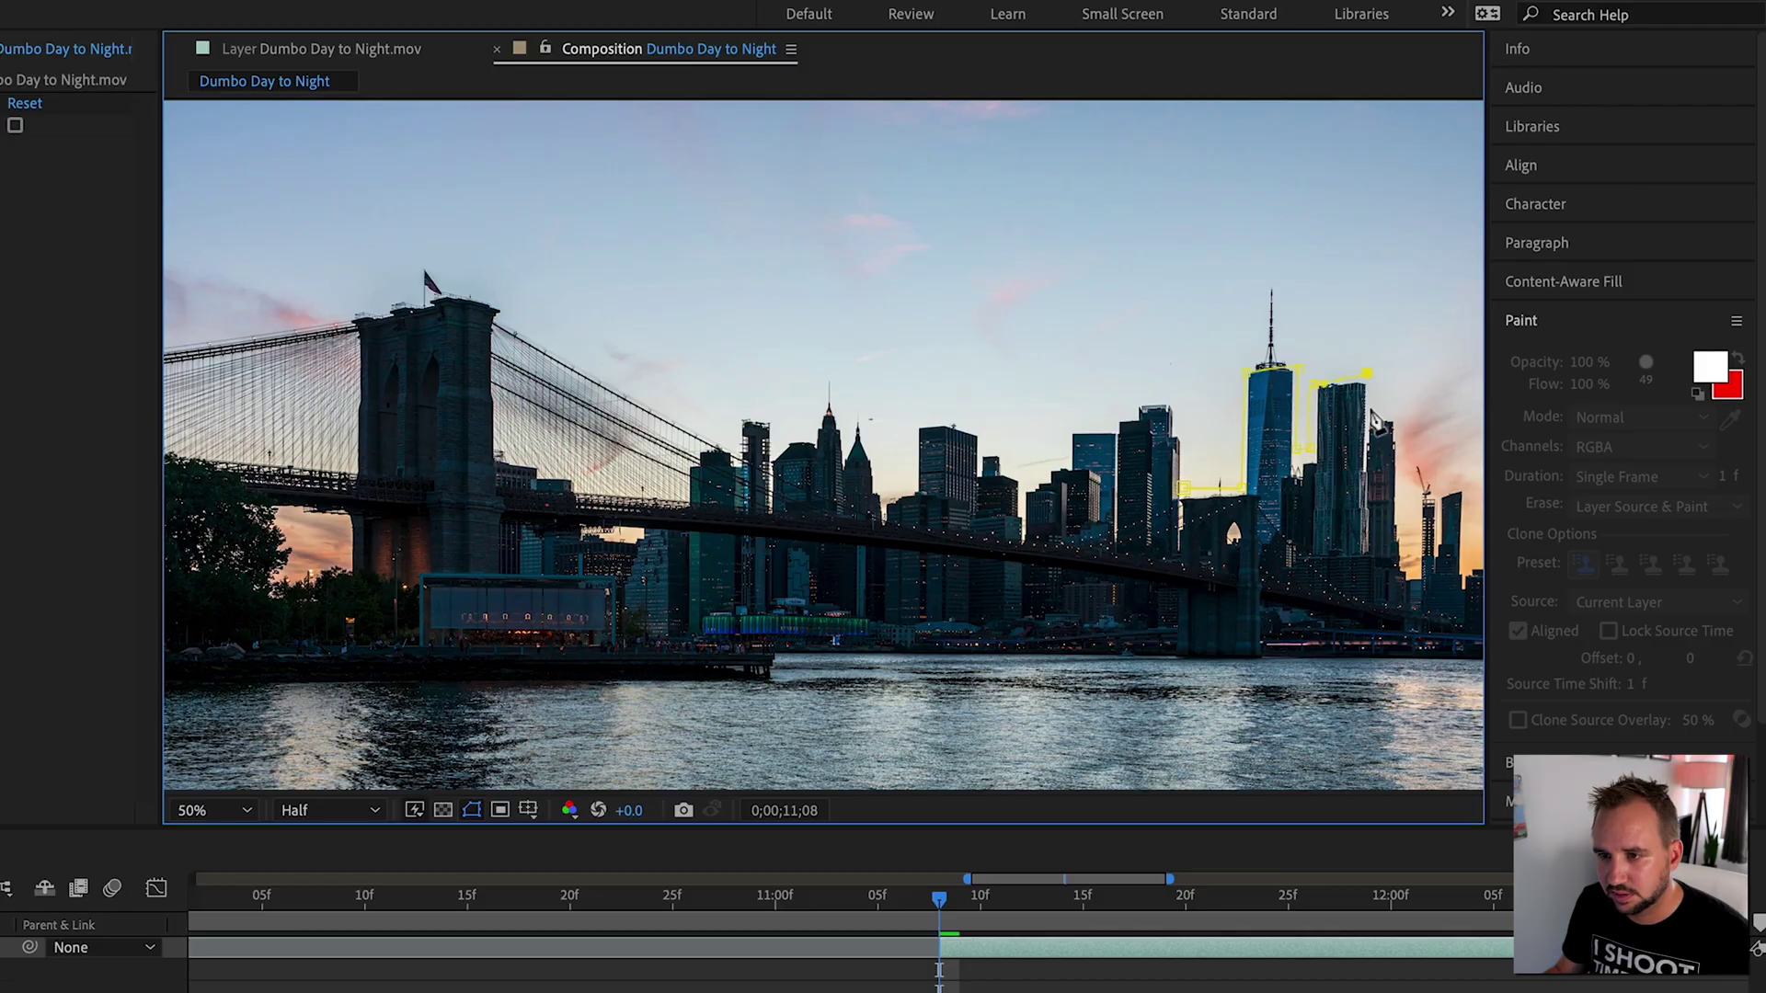
{"action": "left_click", "coordinate": [1530, 345]}
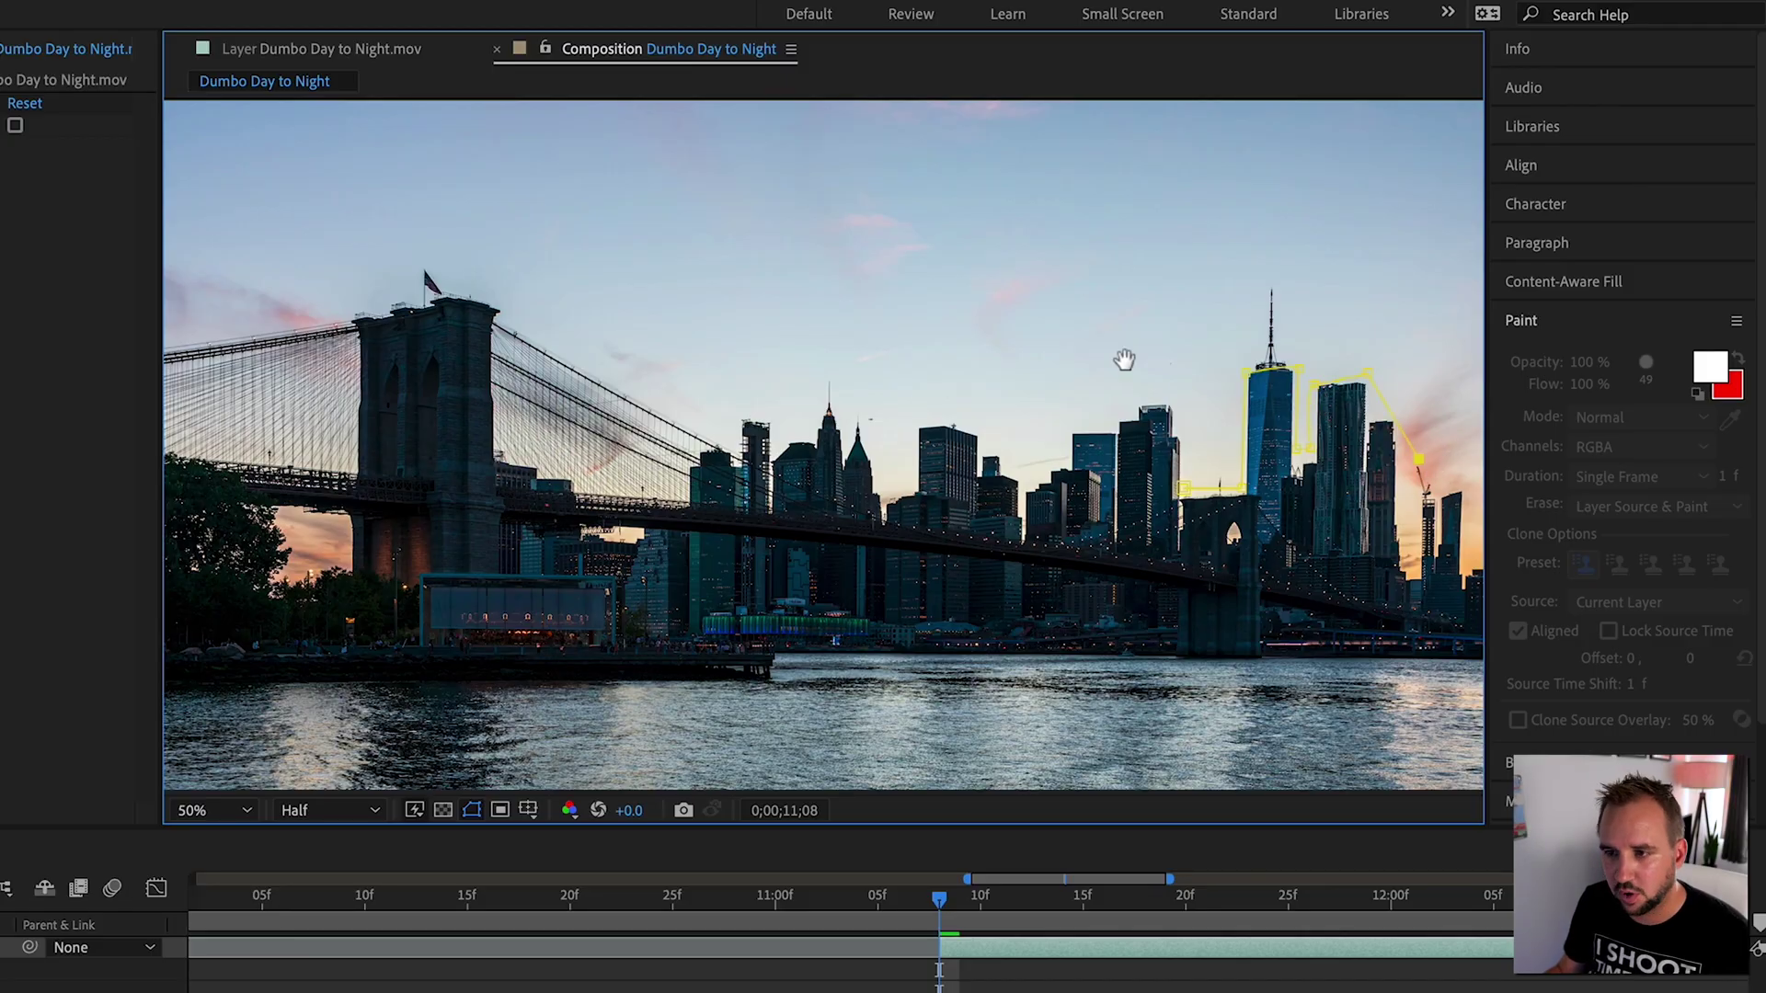
Step: Extend the mask path outside the frame around the sky, past its right, upper and left edges
{"action": "key", "text": "comma"}
{"action": "left_click", "coordinate": [1172, 413]}
{"action": "left_click", "coordinate": [1189, 221]}
{"action": "left_click", "coordinate": [438, 227]}
{"action": "left_click", "coordinate": [440, 416]}
Step: Continue the mask path around the large bridge tower and along the rooftops of the nearest downtown buildings
{"action": "left_click", "coordinate": [586, 369]}
{"action": "left_click", "coordinate": [643, 364]}
{"action": "left_click", "coordinate": [704, 451]}
{"action": "left_click", "coordinate": [747, 452]}
{"action": "left_click", "coordinate": [779, 440]}
{"action": "left_click", "coordinate": [818, 443]}
{"action": "left_click", "coordinate": [854, 449]}
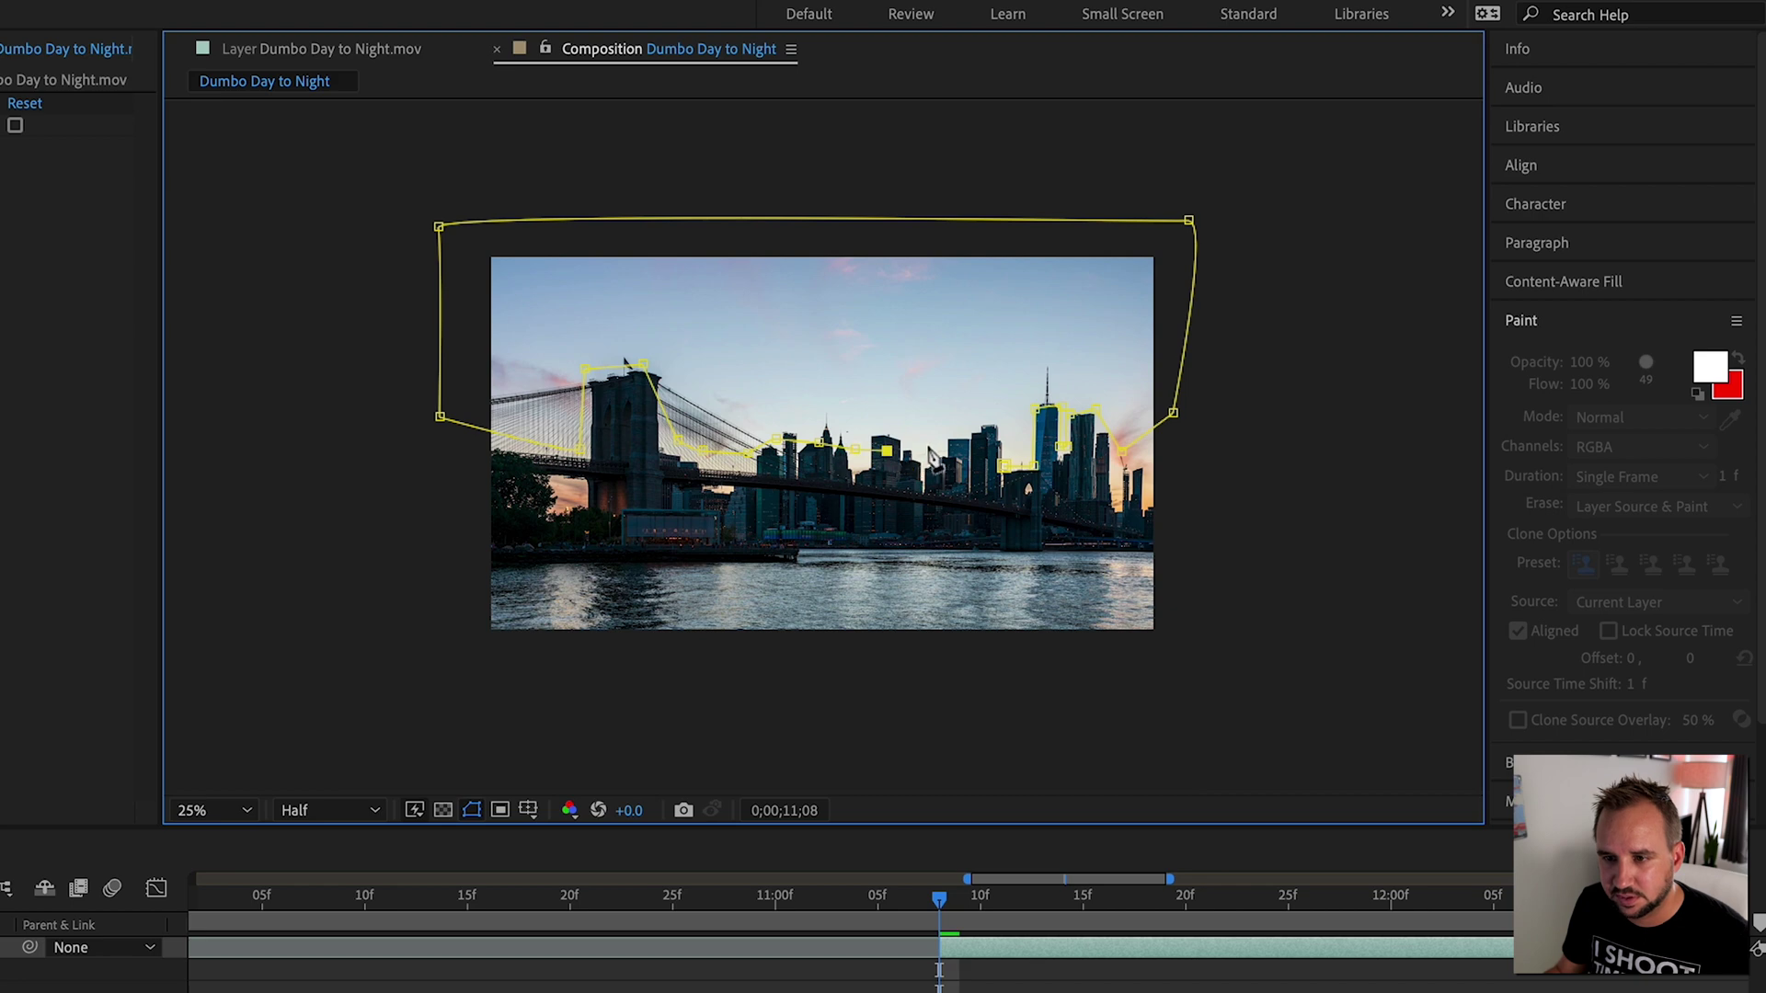
Step: Trace the remaining central rooftops up to the far bridge tower and close the sky mask
{"action": "scroll", "coordinate": [865, 477], "scroll_direction": "up", "scroll_amount": 2}
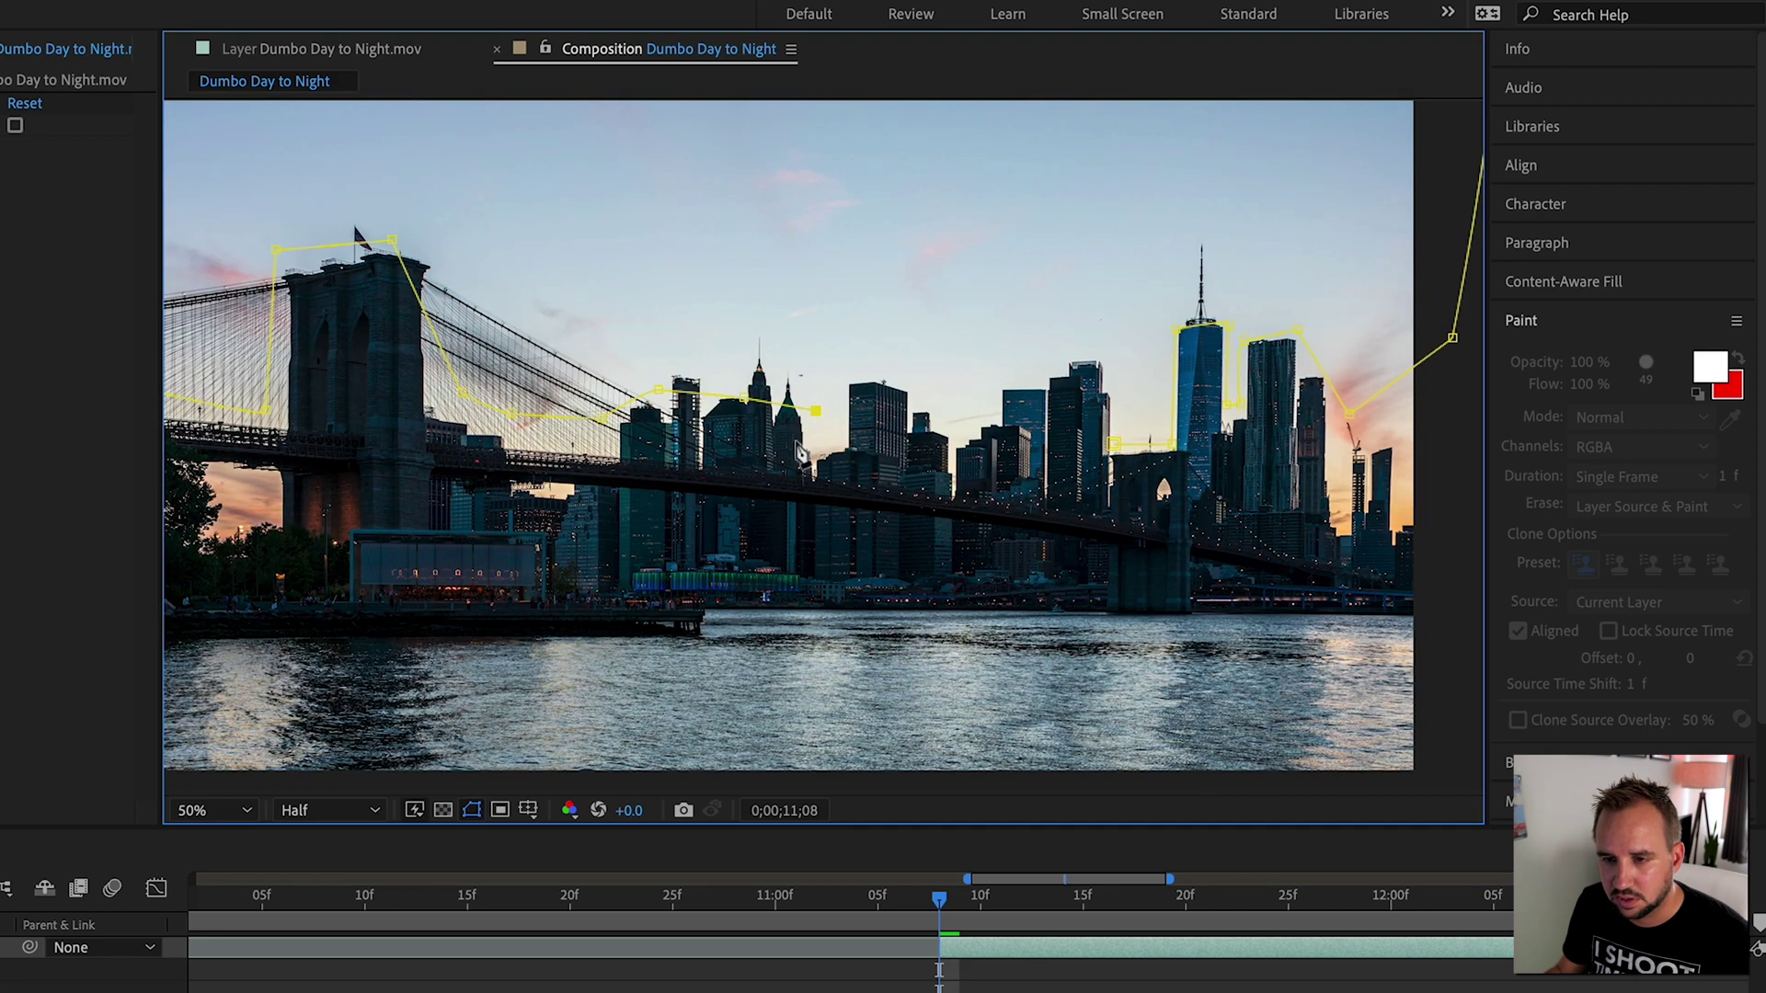
{"action": "left_click", "coordinate": [842, 438]}
{"action": "left_click", "coordinate": [846, 385]}
{"action": "left_click", "coordinate": [902, 384]}
{"action": "left_click", "coordinate": [924, 417]}
{"action": "left_click", "coordinate": [970, 433]}
{"action": "left_click", "coordinate": [995, 405]}
{"action": "left_click", "coordinate": [1004, 385]}
{"action": "left_click", "coordinate": [1062, 380]}
{"action": "left_click", "coordinate": [1077, 361]}
{"action": "left_click", "coordinate": [1103, 357]}
{"action": "left_click", "coordinate": [1116, 416]}
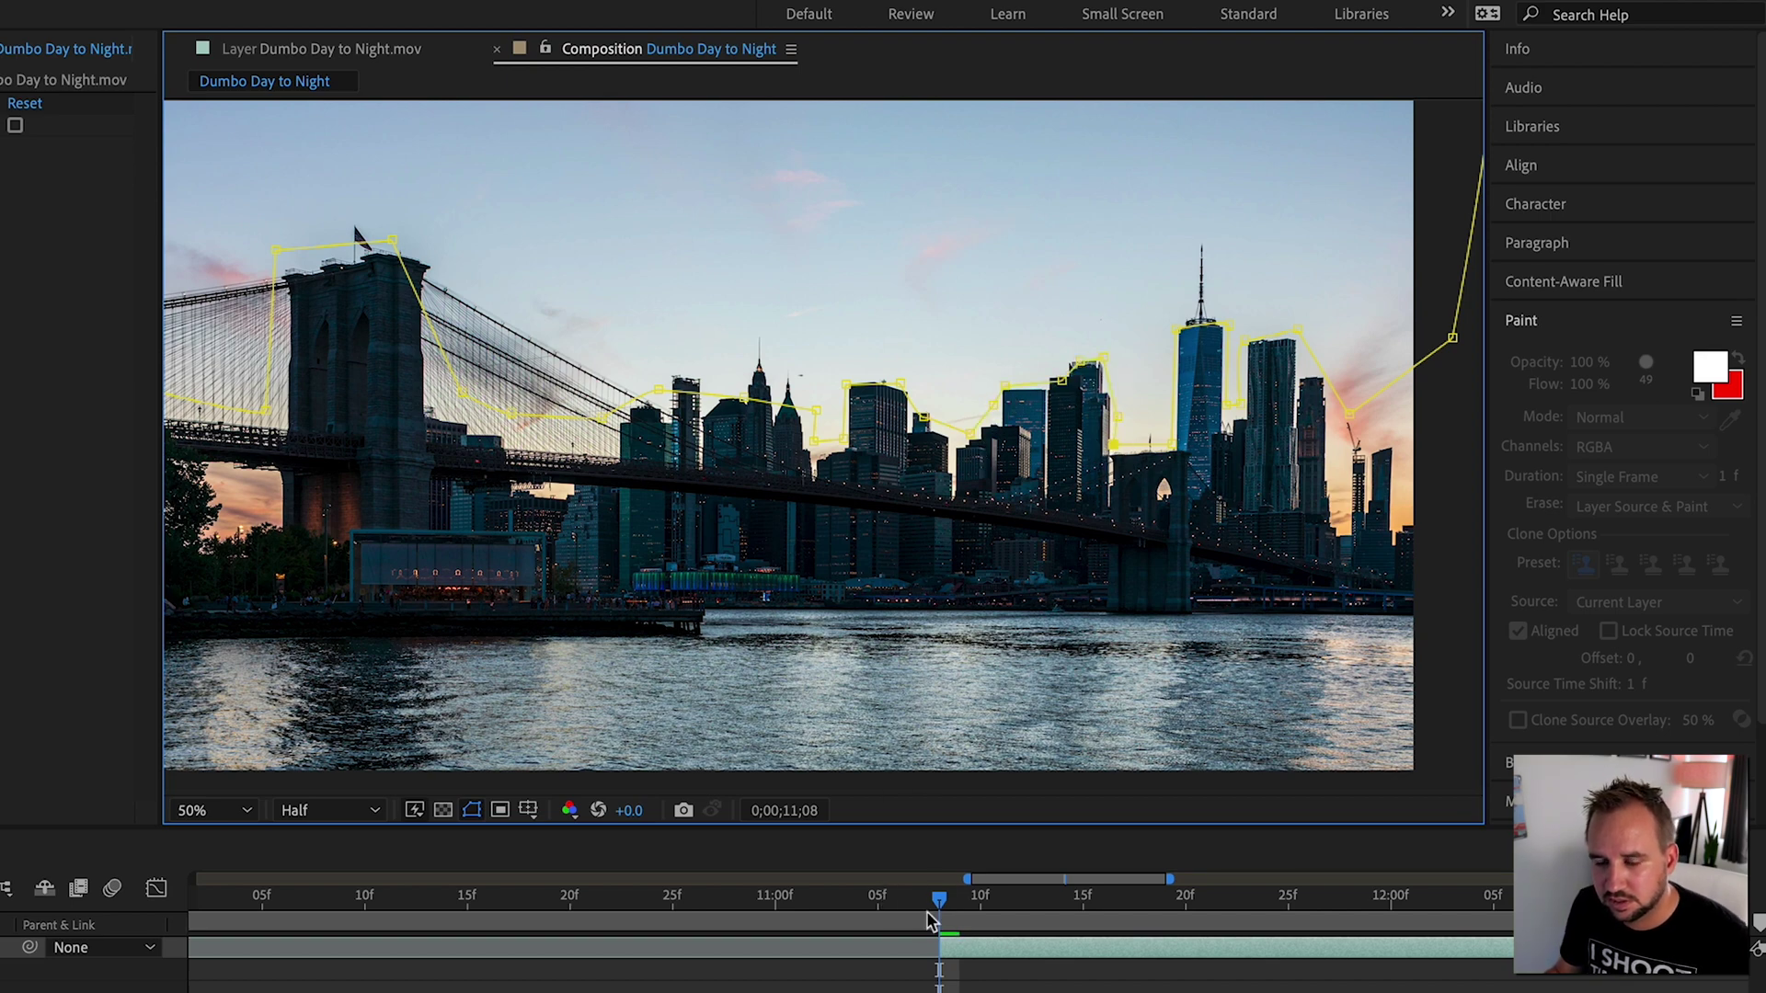
{"action": "left_click", "coordinate": [939, 970]}
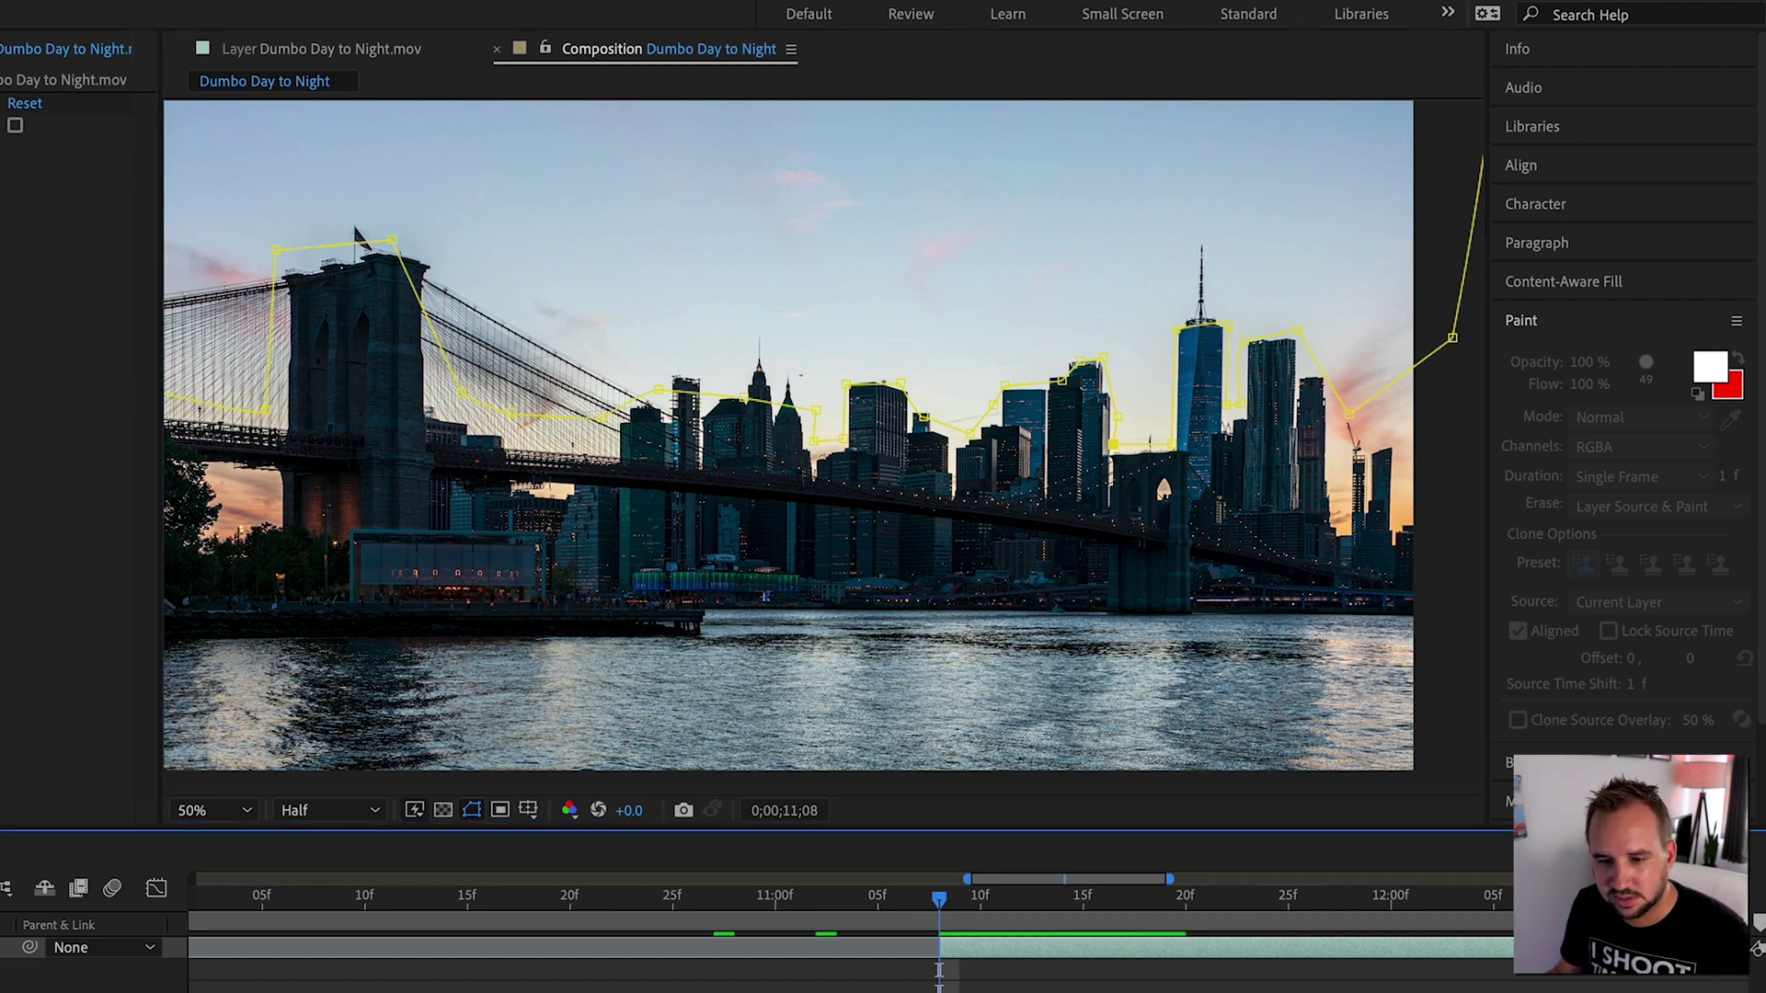
Step: Clone out the speck above the central skyline at layer time 0;00;22;16 with Clone Stamp in the layer's own view
{"action": "left_click", "coordinate": [295, 49]}
{"action": "key", "text": "ctrl+b"}
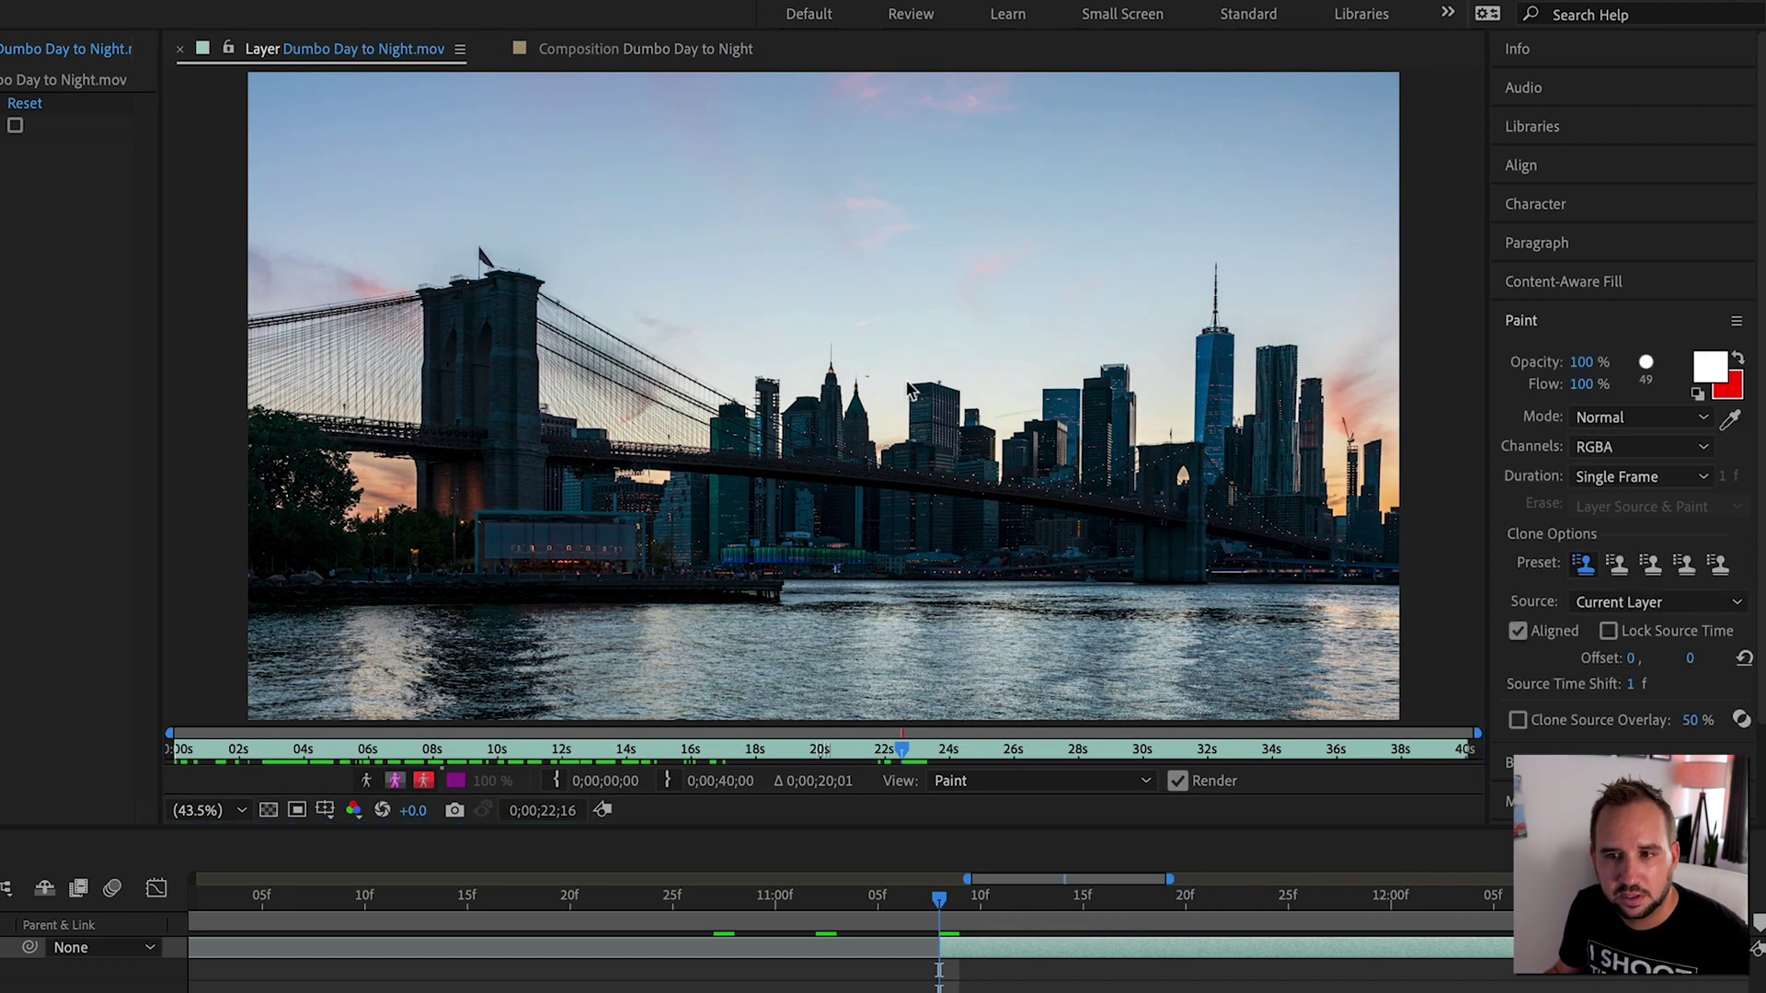
{"action": "left_click", "coordinate": [868, 384], "text": "alt"}
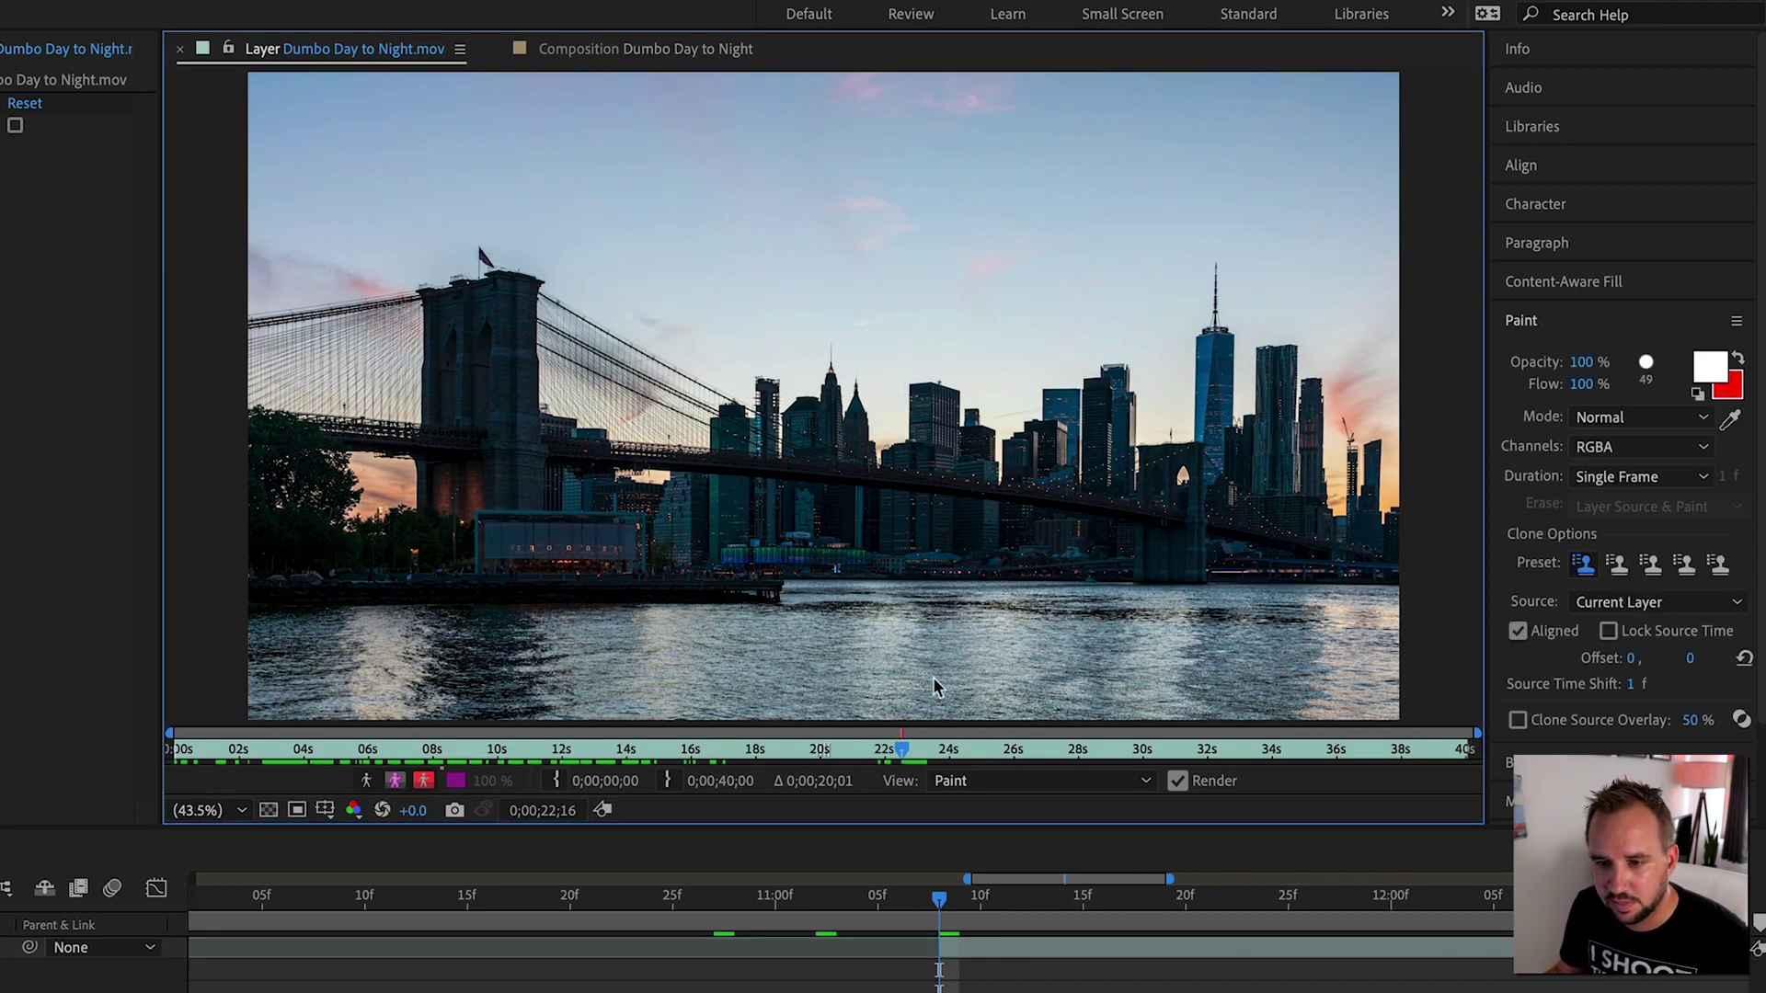
Step: Step through the following frames and clone out the speck over the central skyline at layer time 0;00;23;00
{"action": "key", "text": "Page_Down"}
{"action": "key", "text": "Page_Down"}
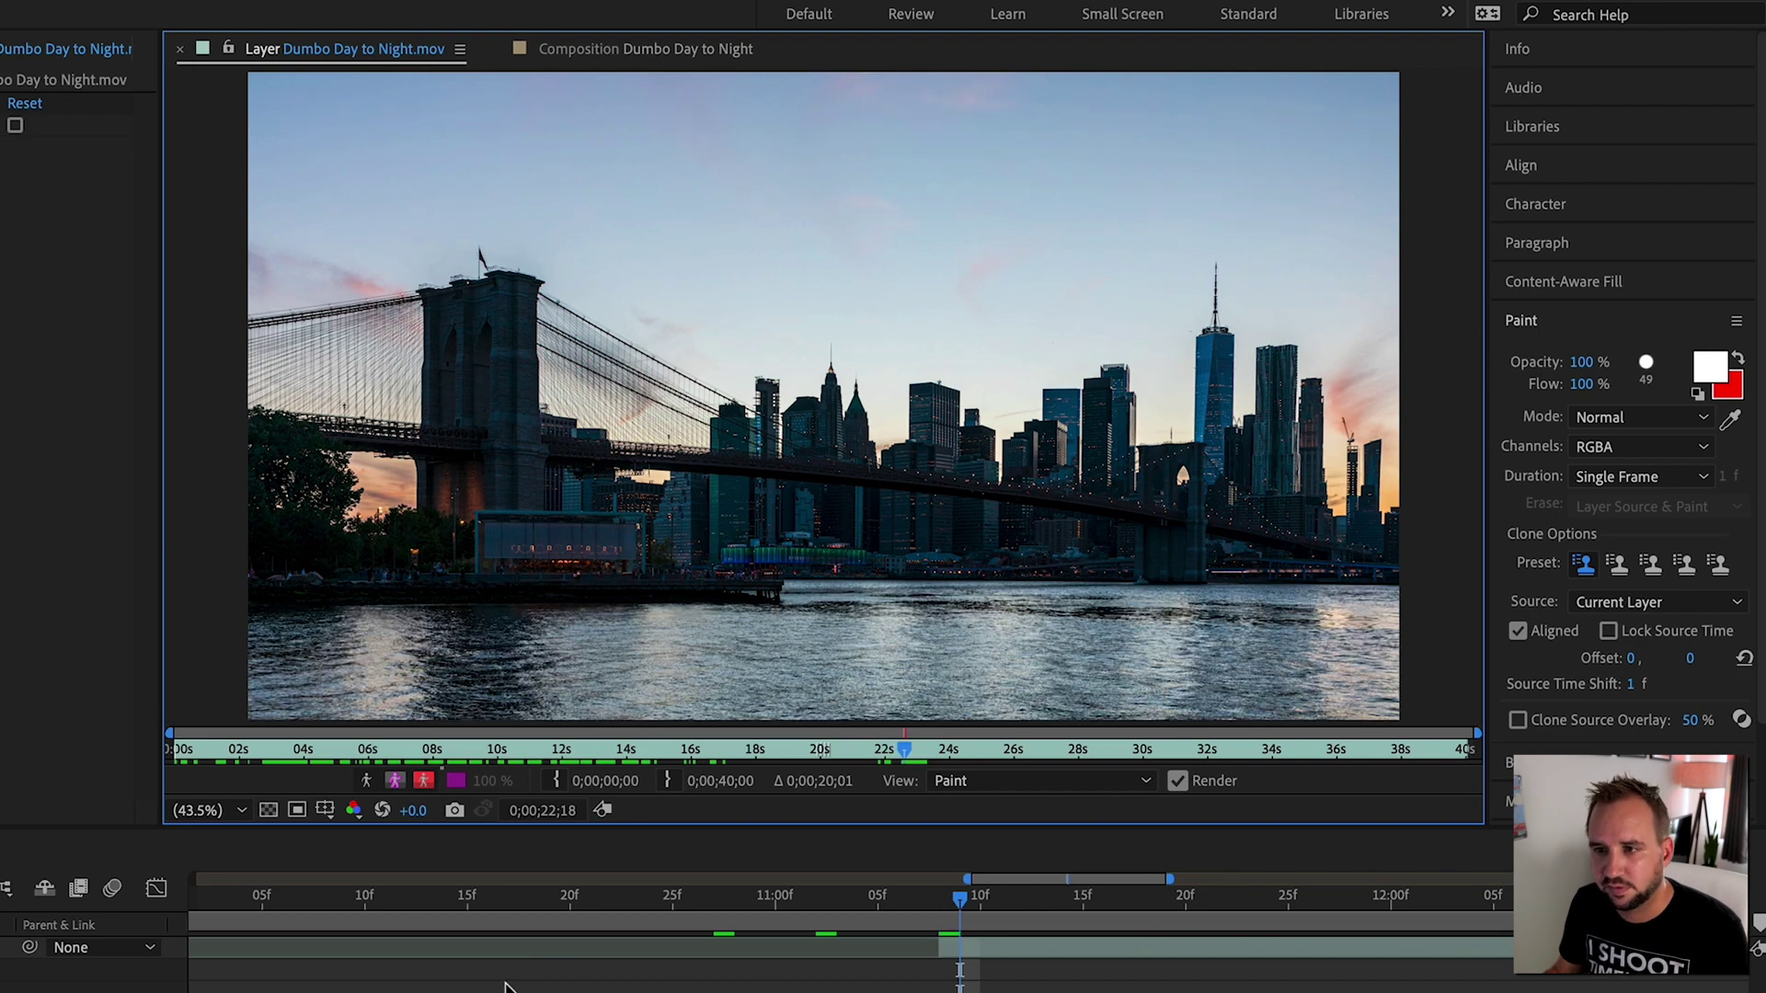
{"action": "key", "text": "Page_Down"}
{"action": "key", "text": "Page_Down"}
{"action": "key", "text": "Page_Down"}
{"action": "key", "text": "Page_Down"}
{"action": "key", "text": "Page_Down"}
{"action": "key", "text": "Page_Down"}
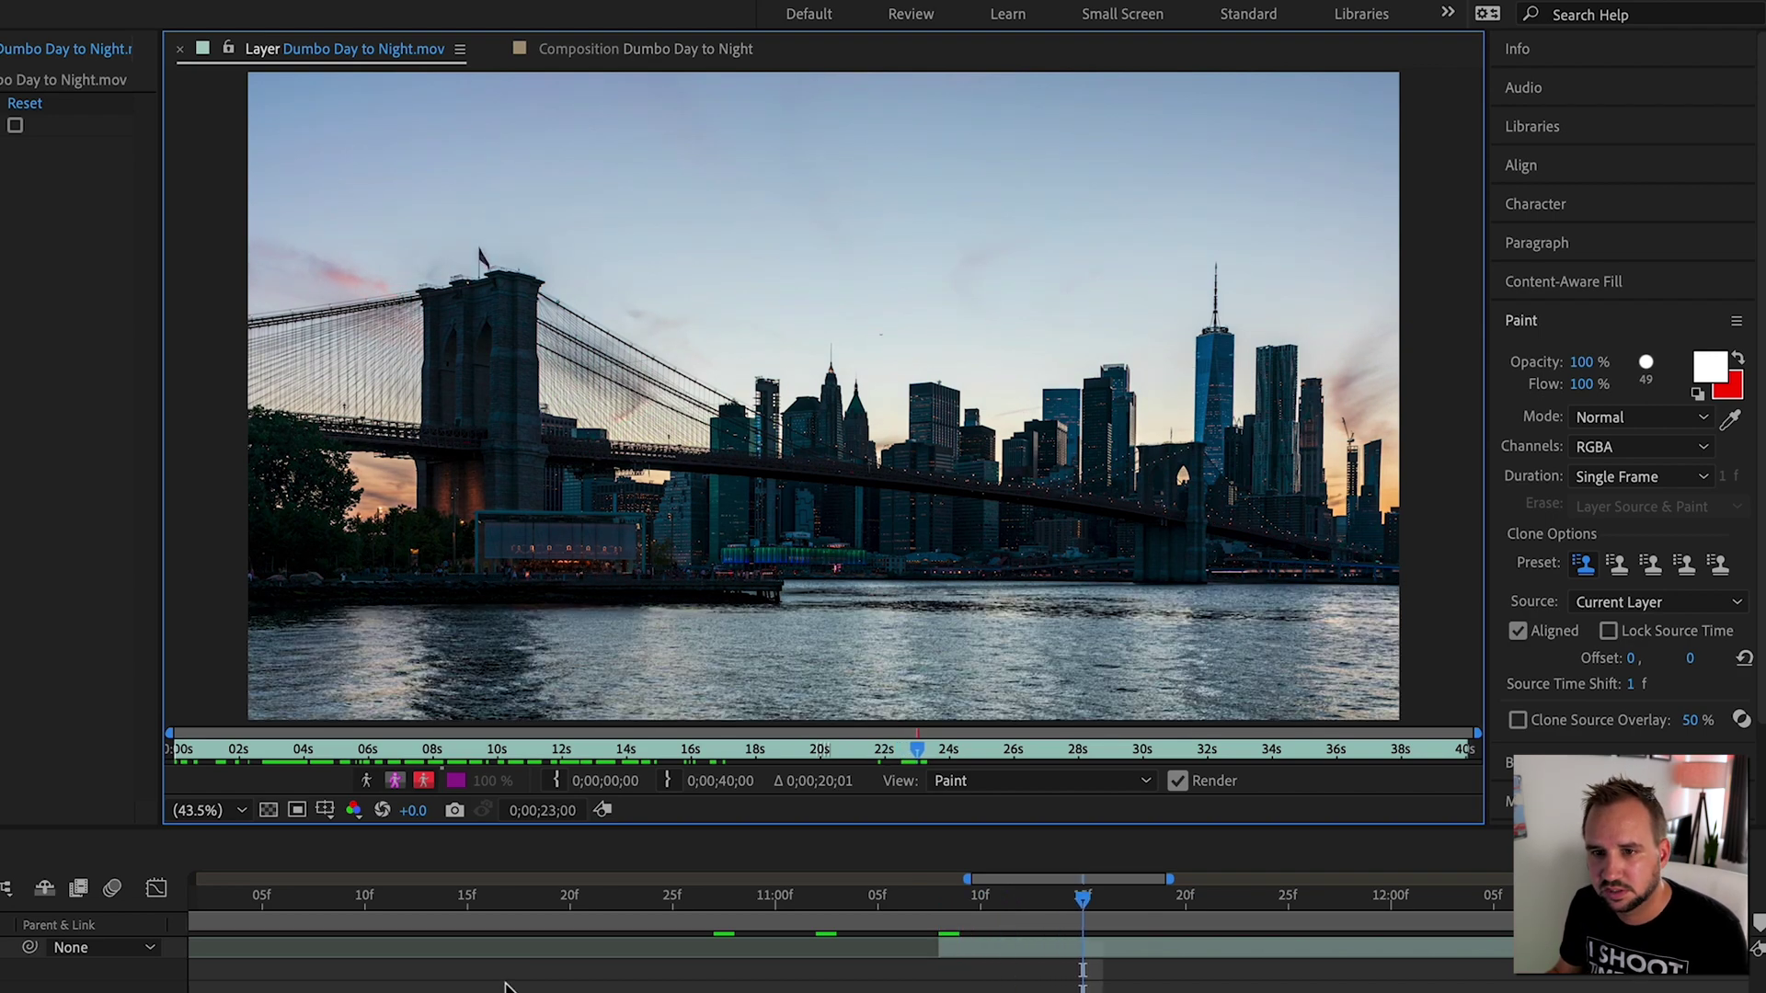
{"action": "key", "text": "Page_Up"}
{"action": "key", "text": "Page_Up"}
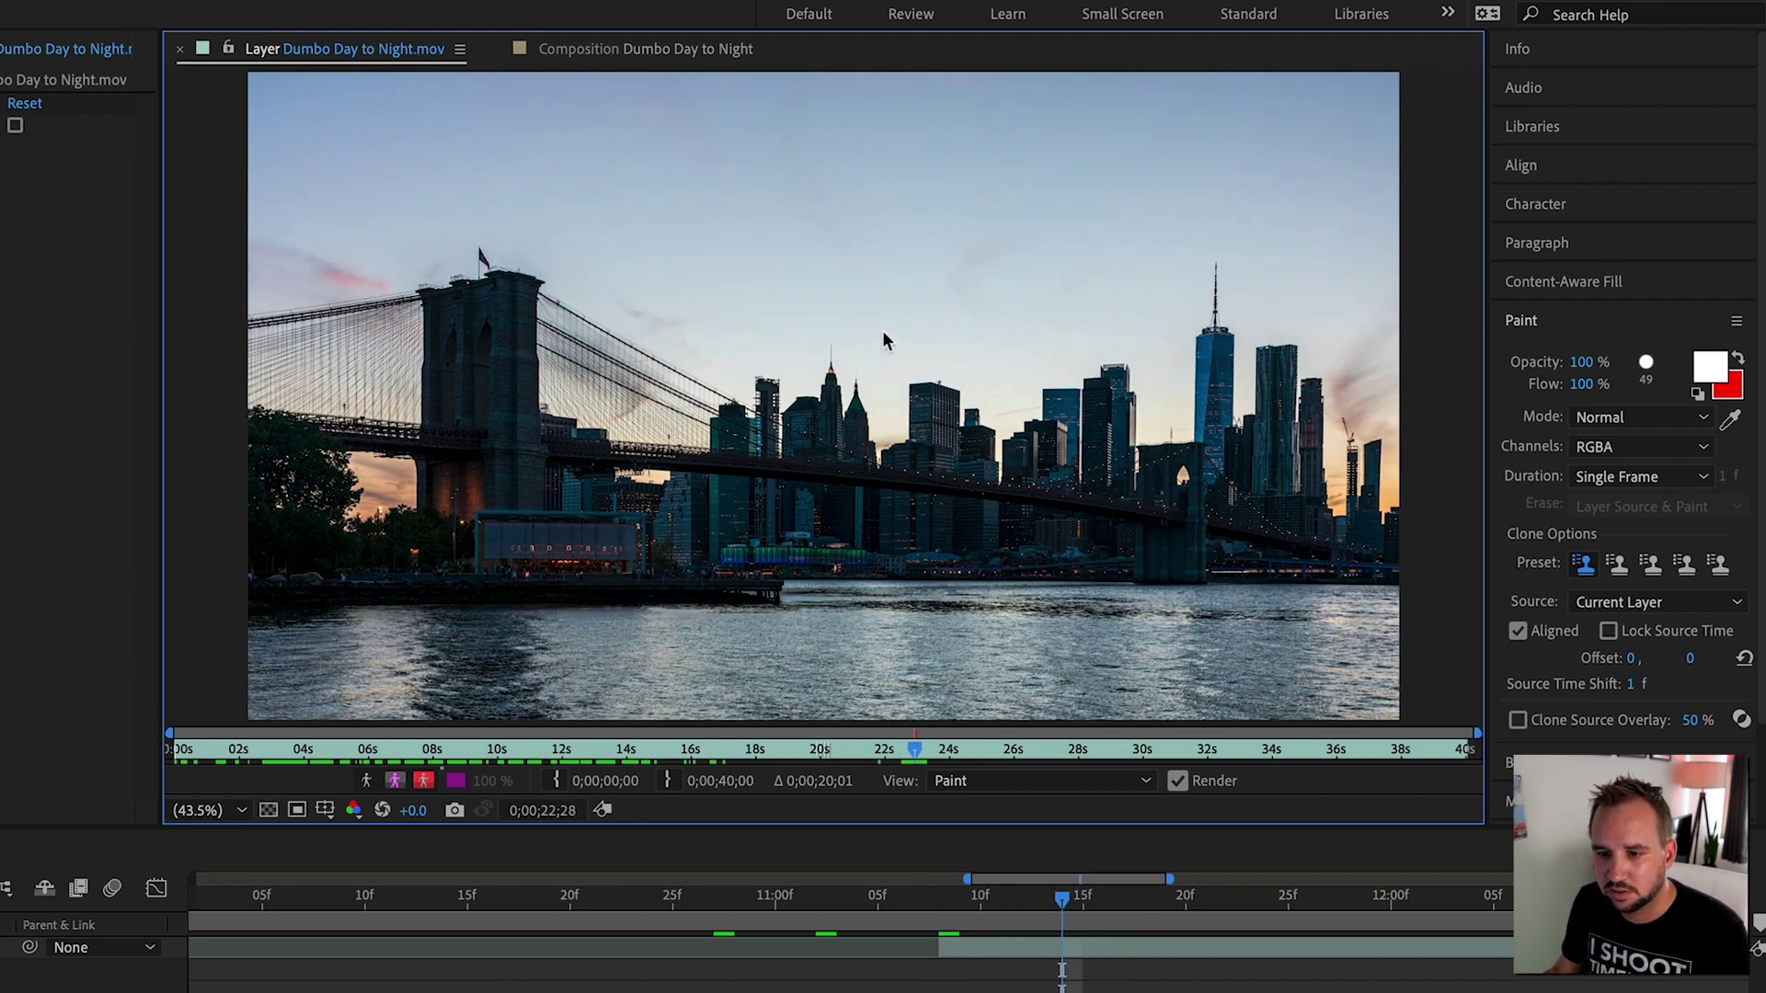
{"action": "key", "text": "Page_Down"}
{"action": "key", "text": "Page_Down"}
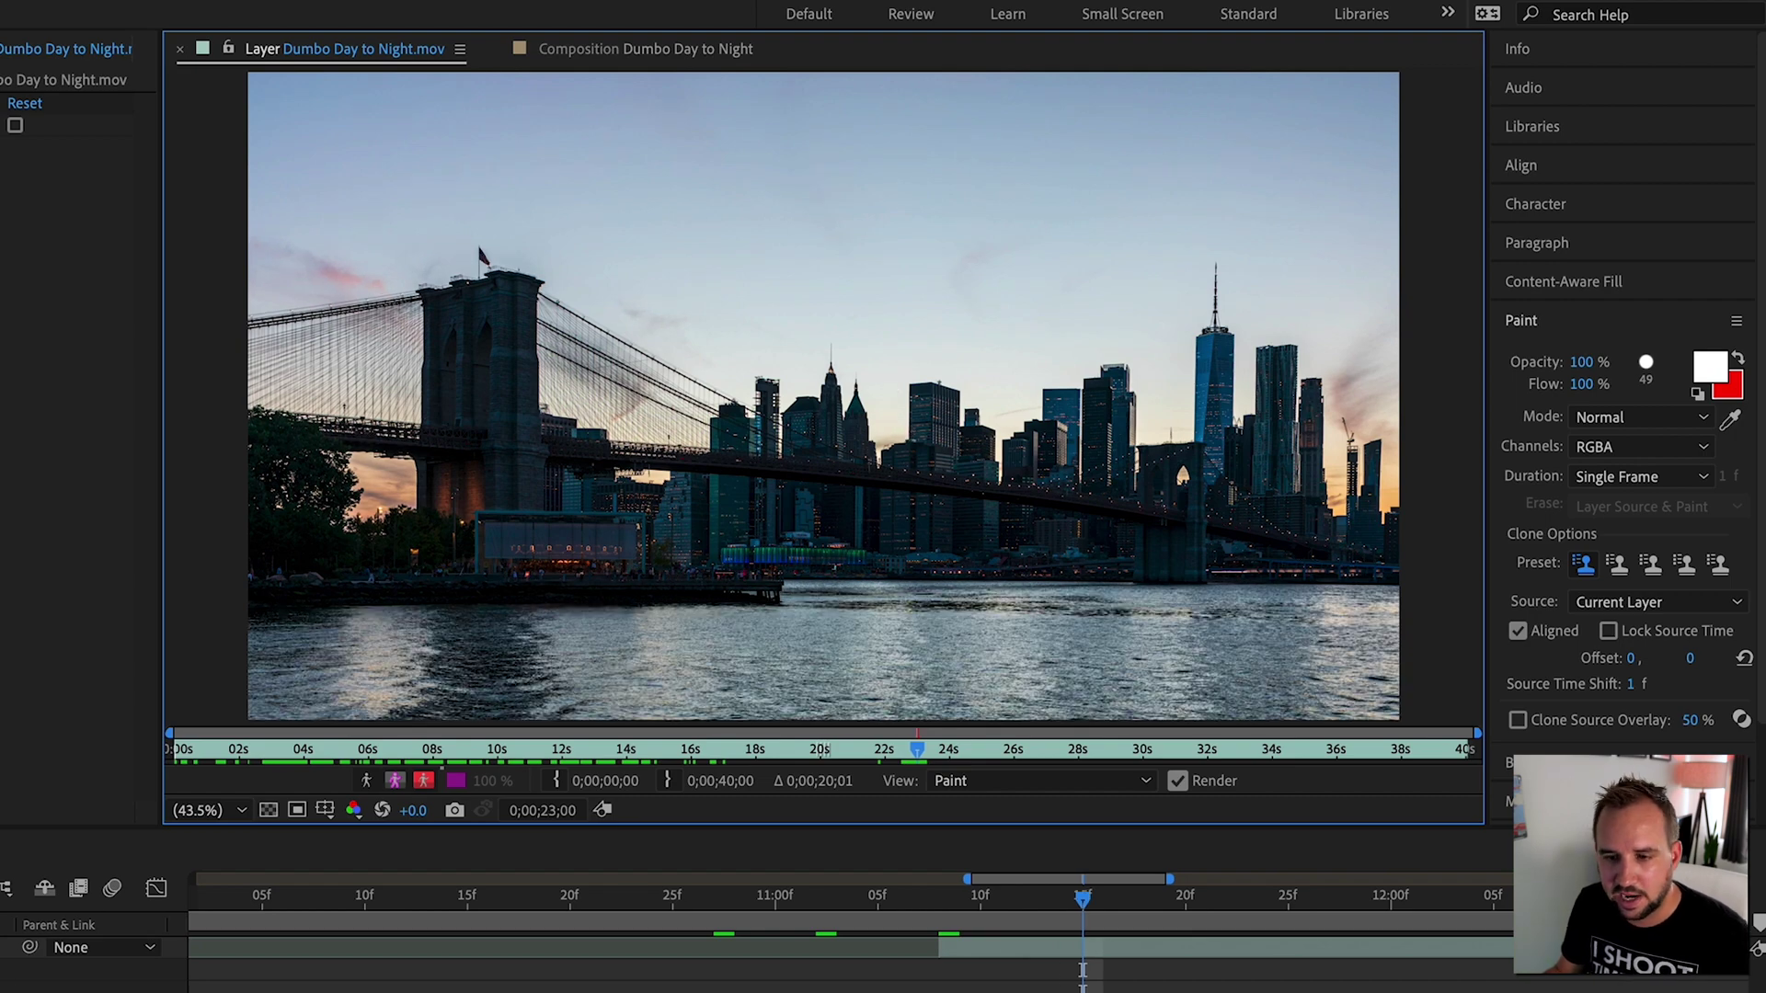
Step: Return to the composition view and examine the sky for remaining birds and aircraft from 0;00;11;13 to 0;00;13;13
{"action": "left_click", "coordinate": [625, 49]}
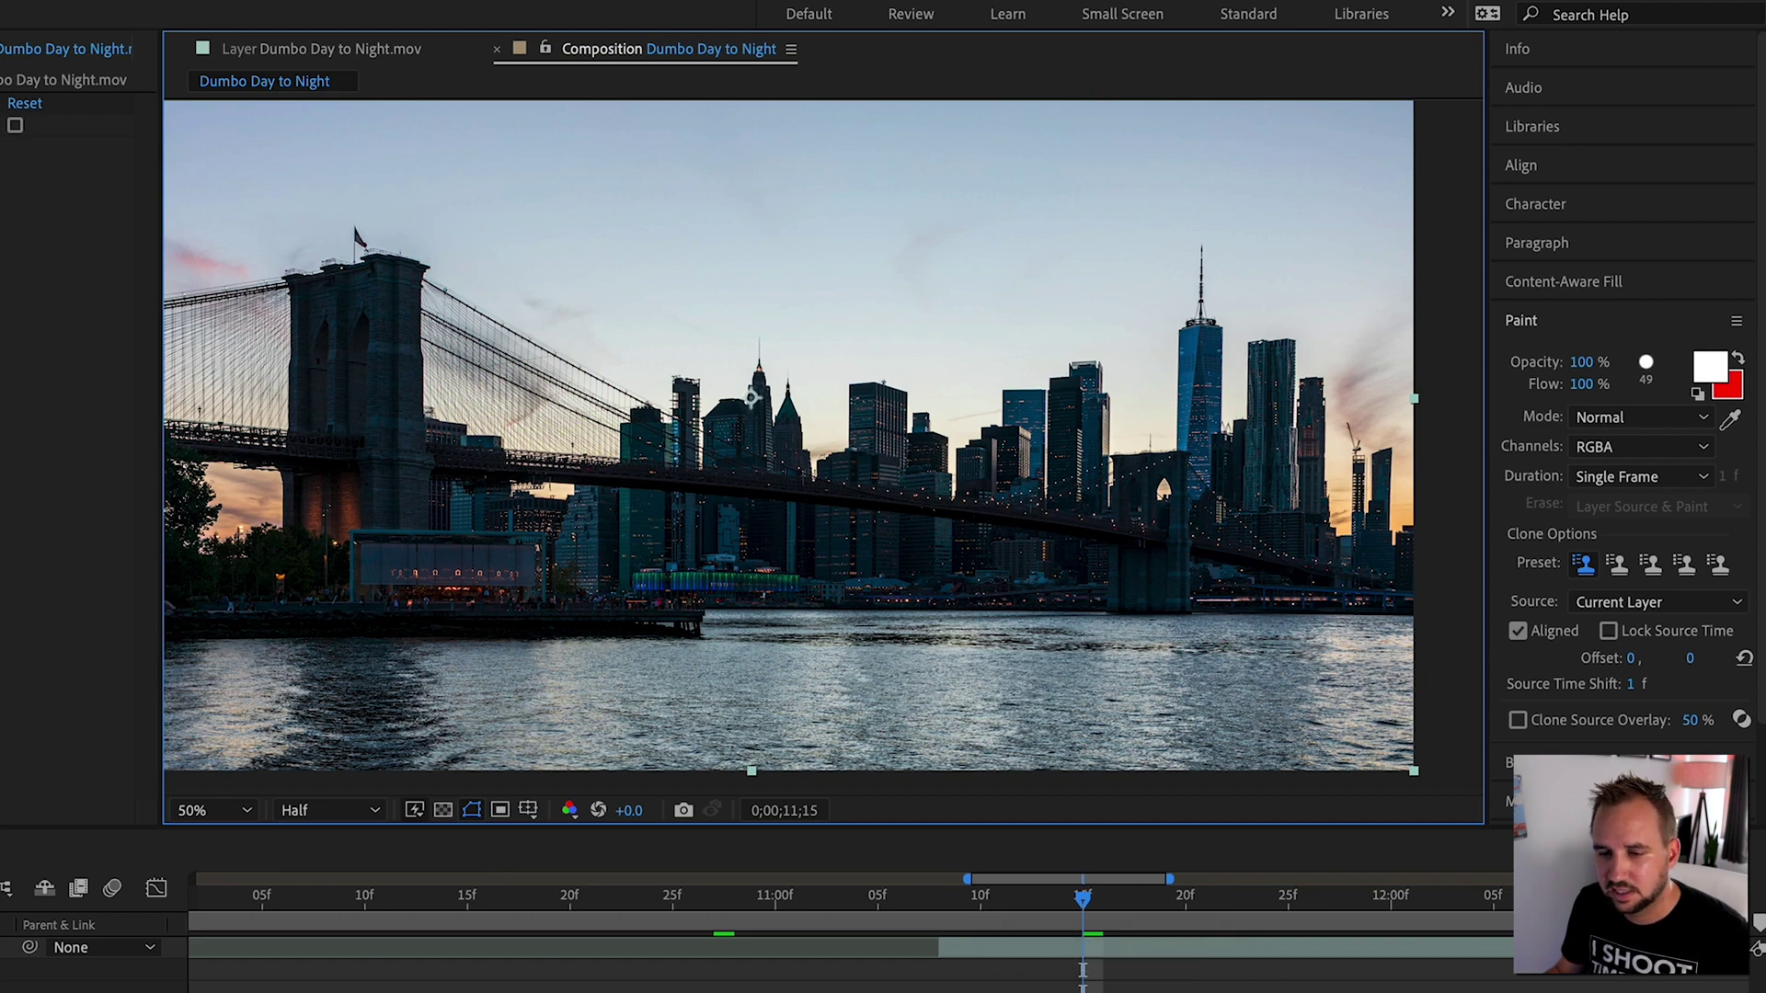
{"action": "key", "text": "space"}
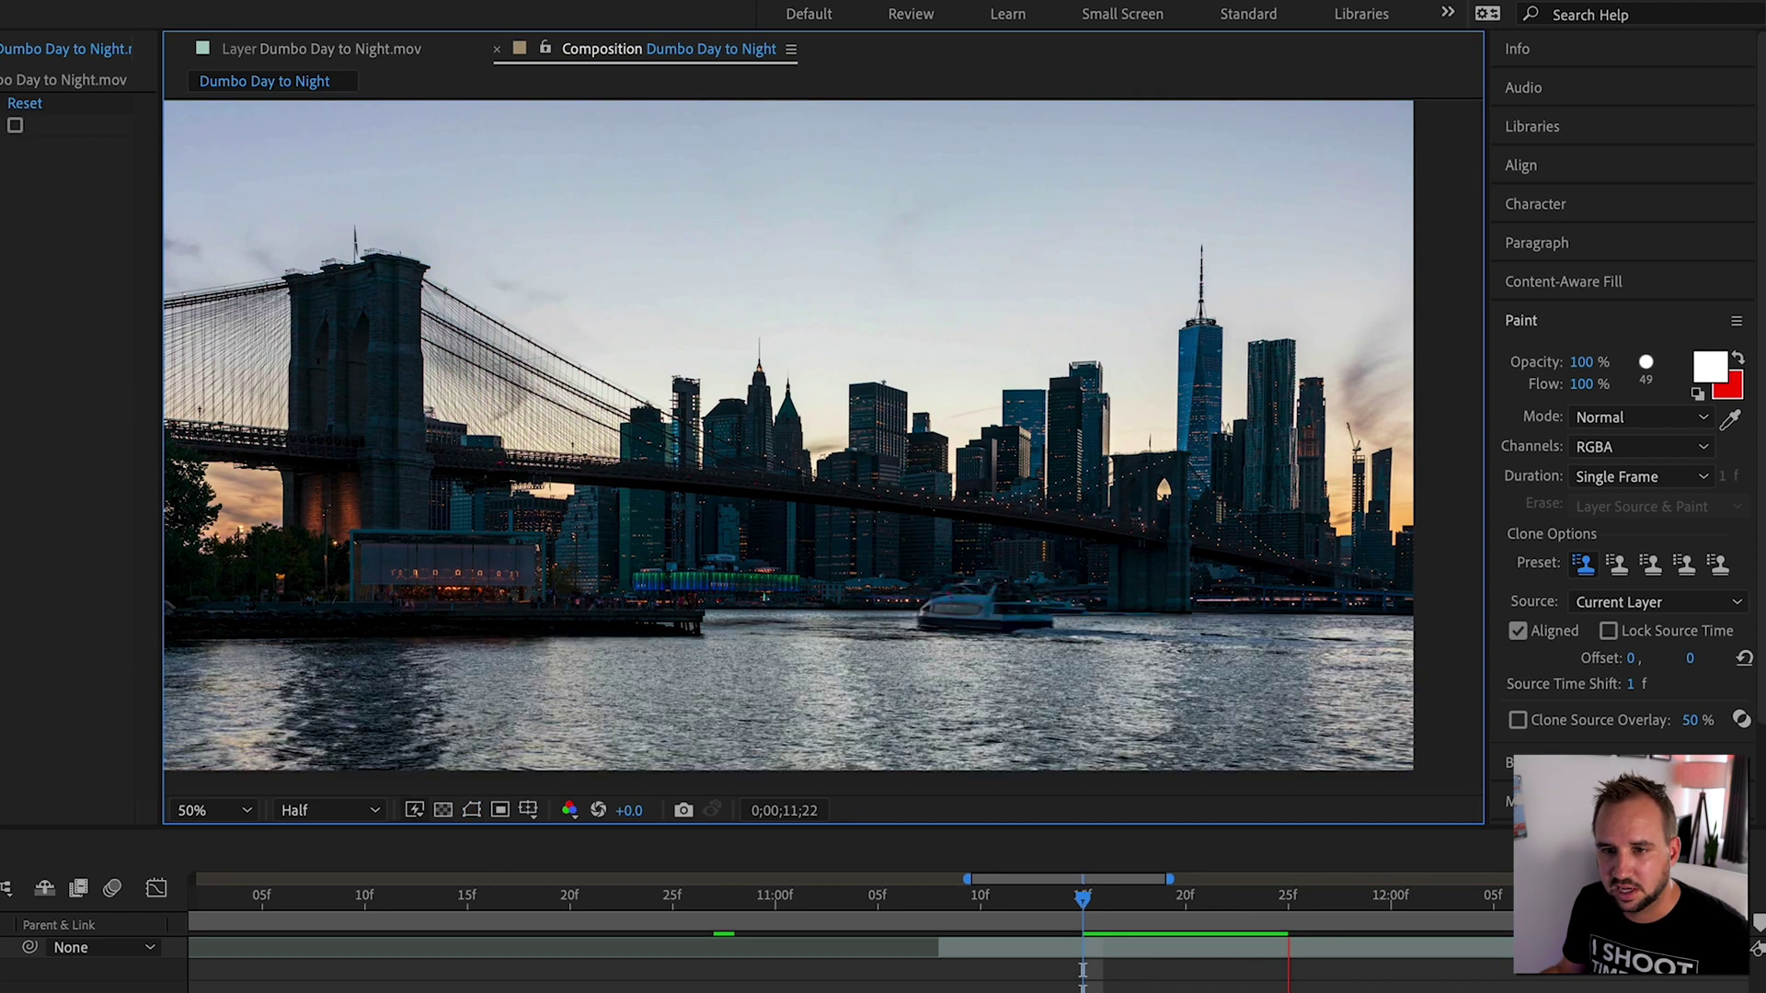
{"action": "key", "text": "minus"}
{"action": "key", "text": "minus"}
{"action": "key", "text": "minus"}
{"action": "left_click", "coordinate": [977, 947]}
{"action": "left_click", "coordinate": [766, 905]}
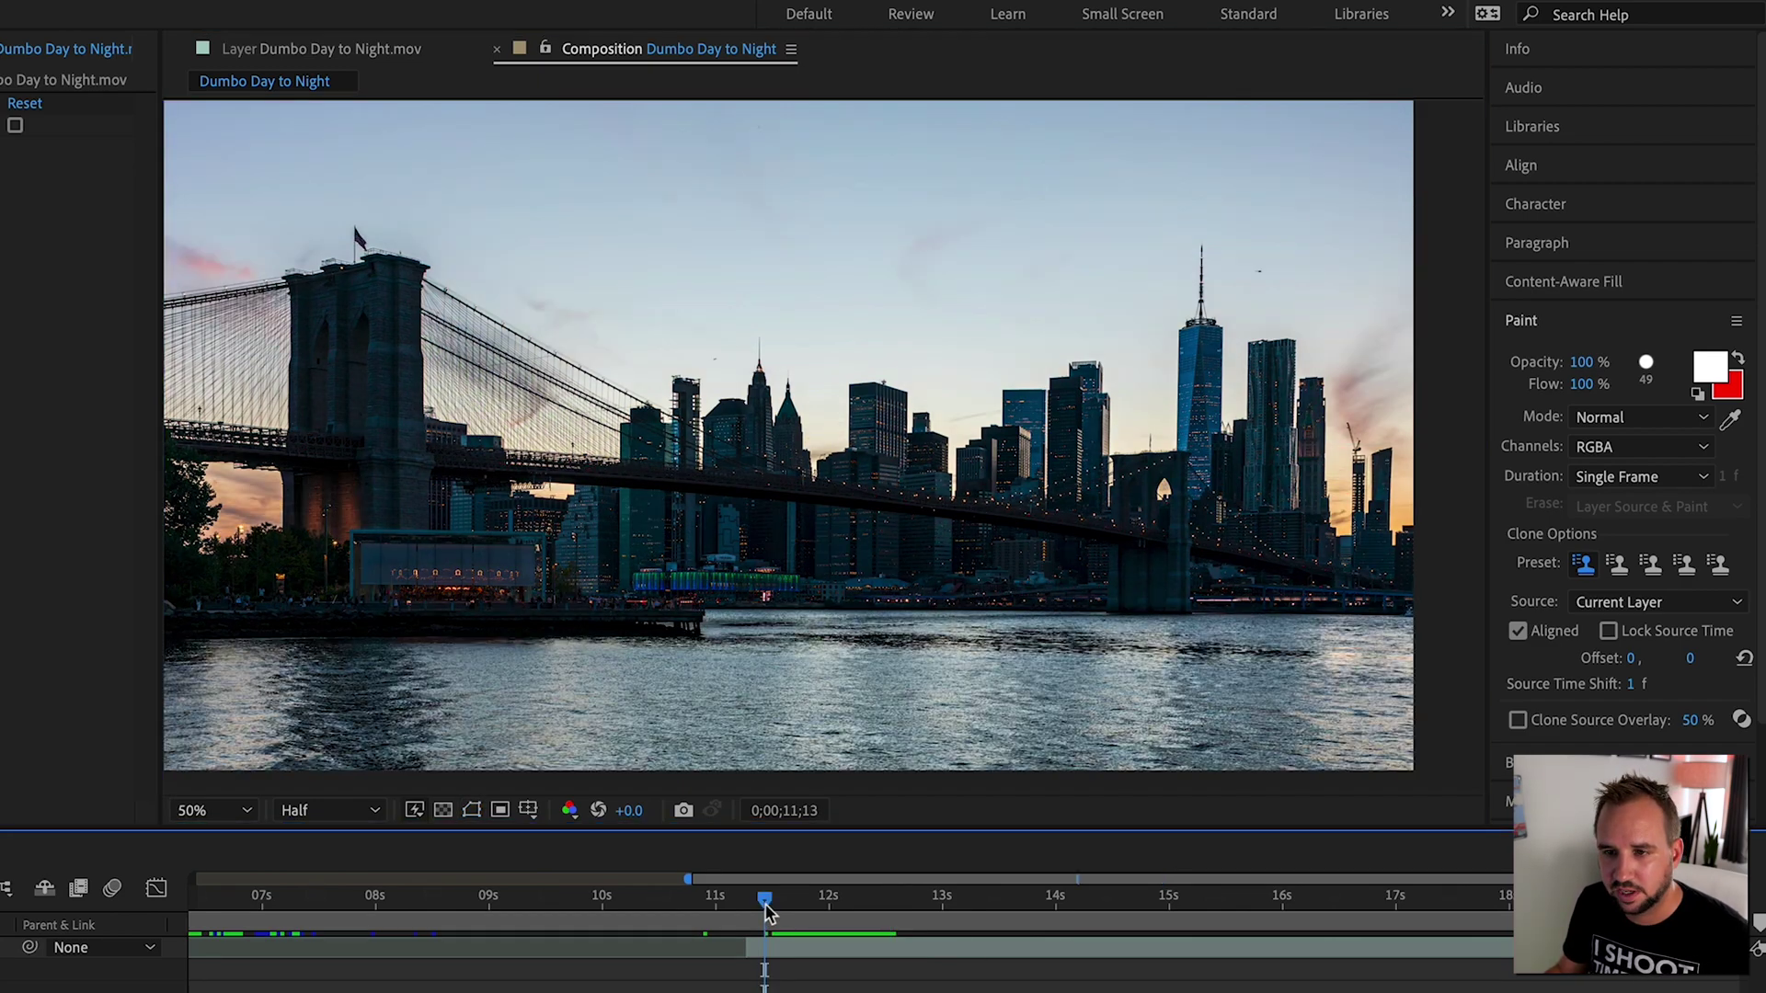
{"action": "left_click_drag", "start_coordinate": [767, 905], "coordinate": [900, 900]}
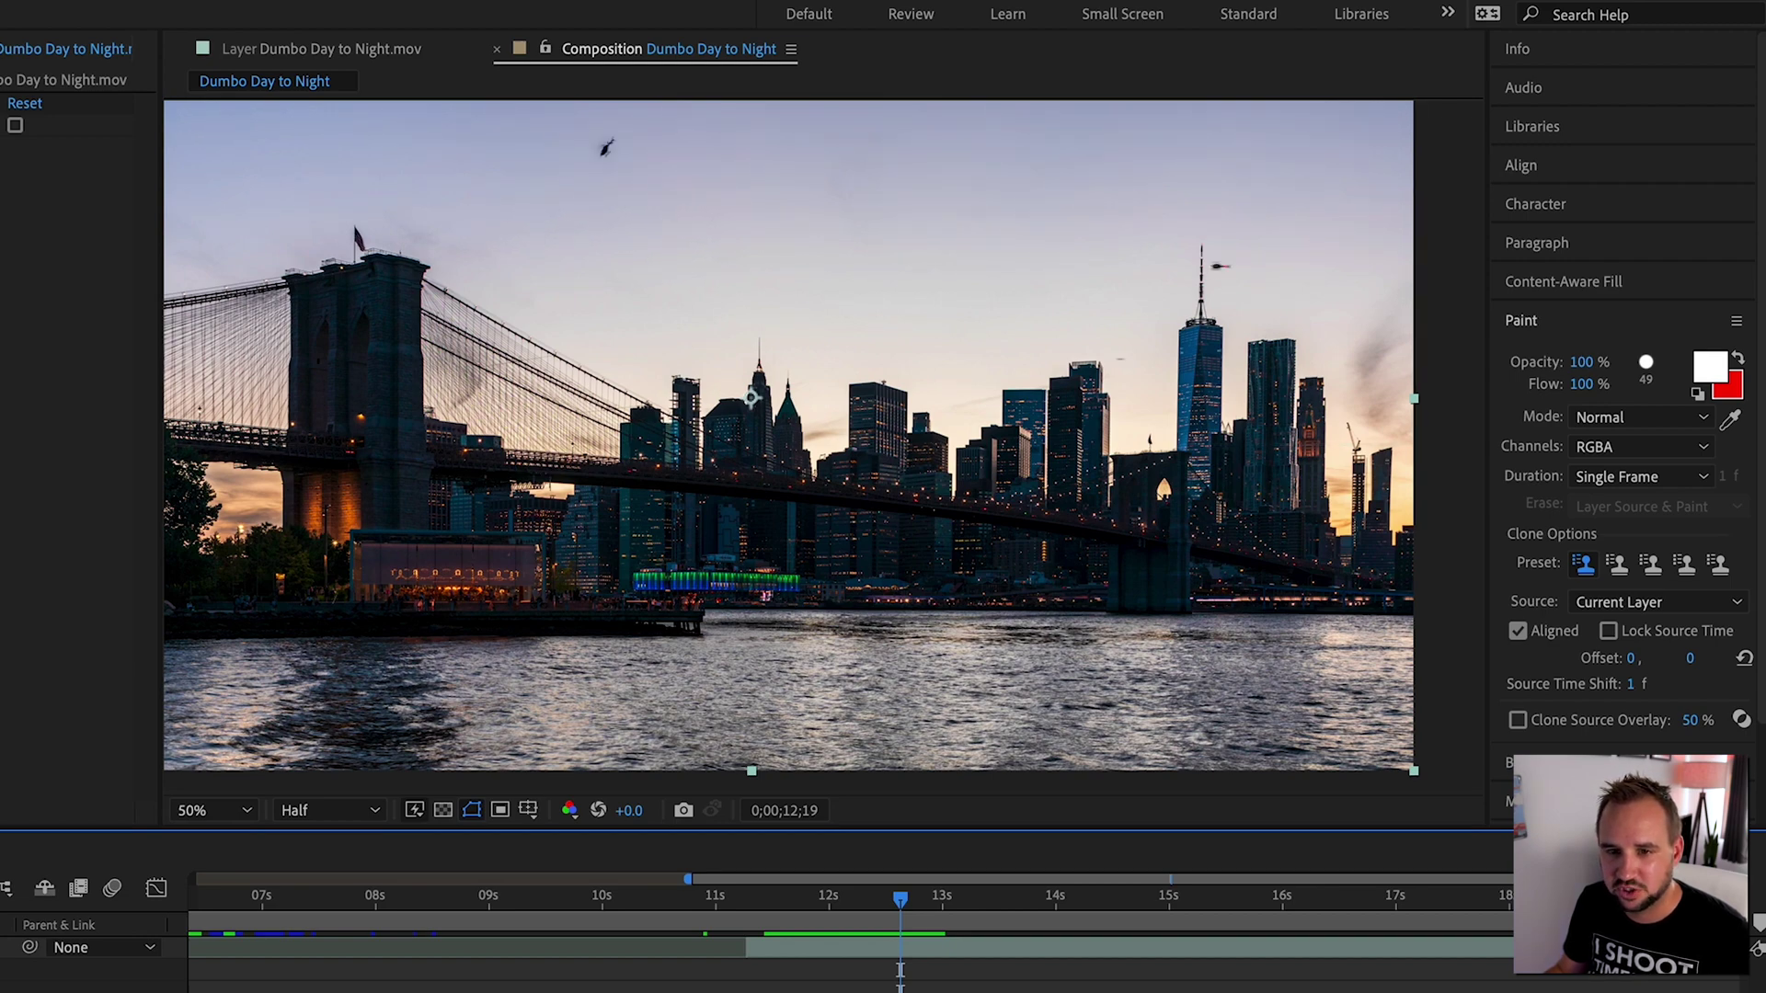
{"action": "key", "text": "Page_Down"}
{"action": "left_click", "coordinate": [955, 899]}
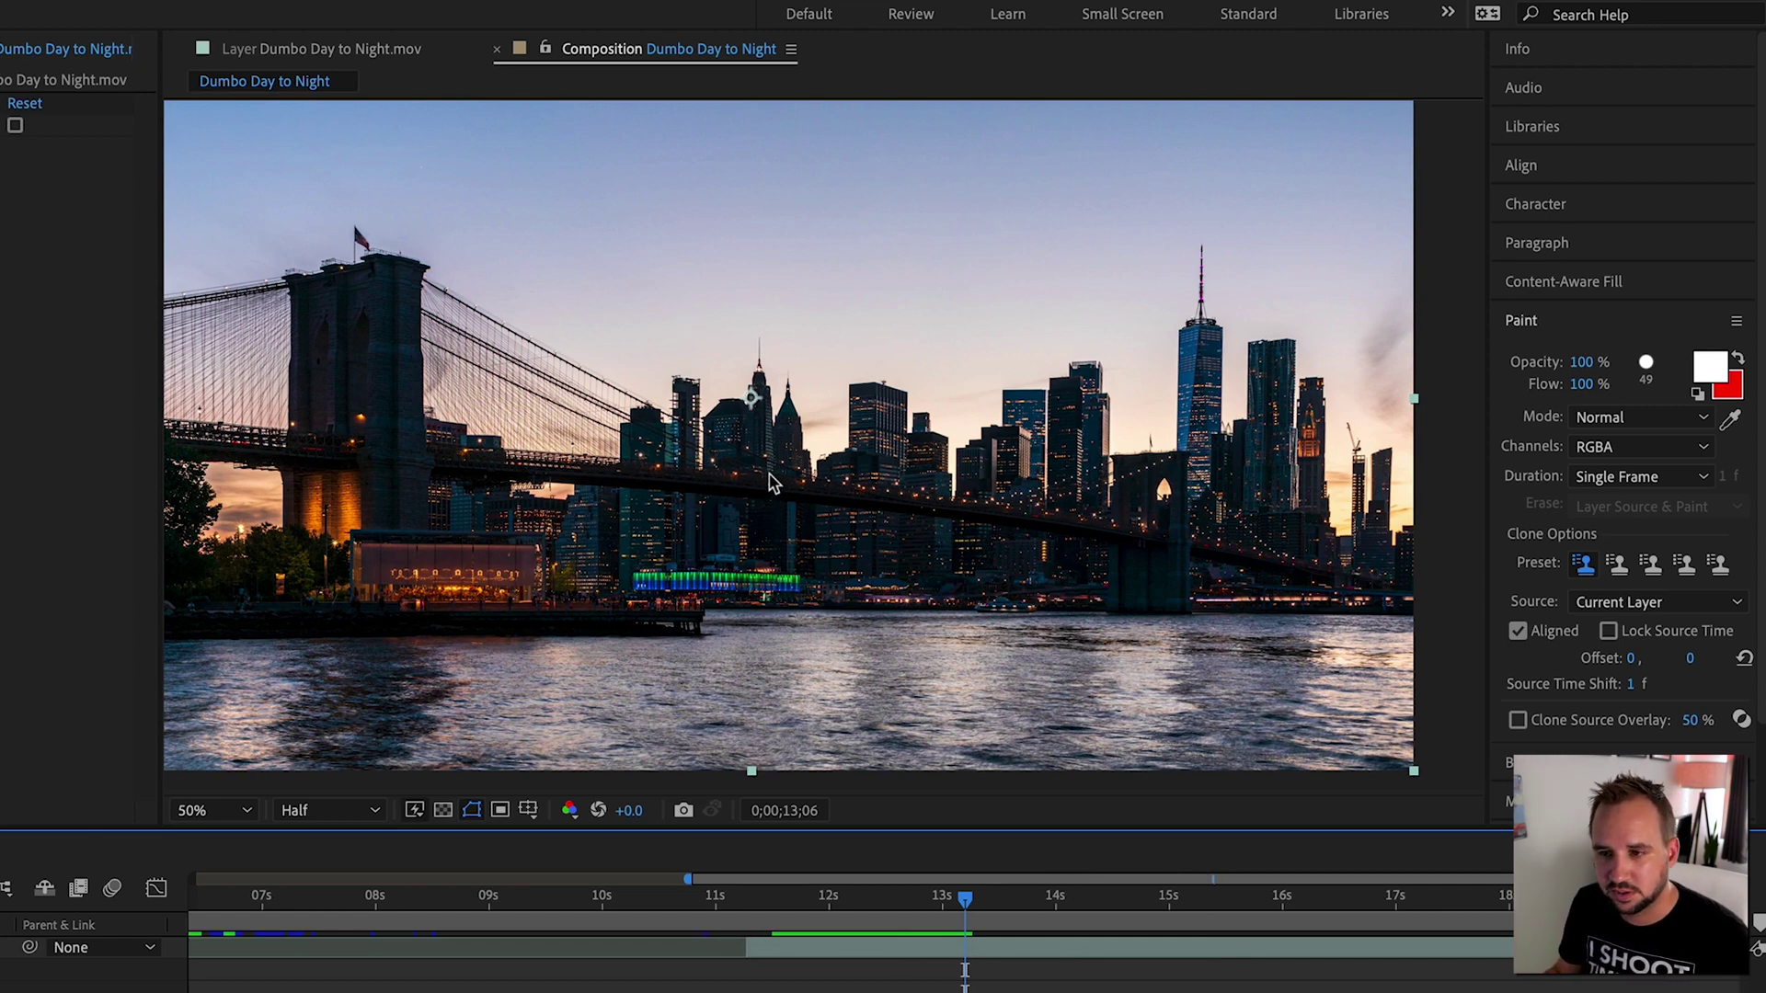
{"action": "key", "text": "space"}
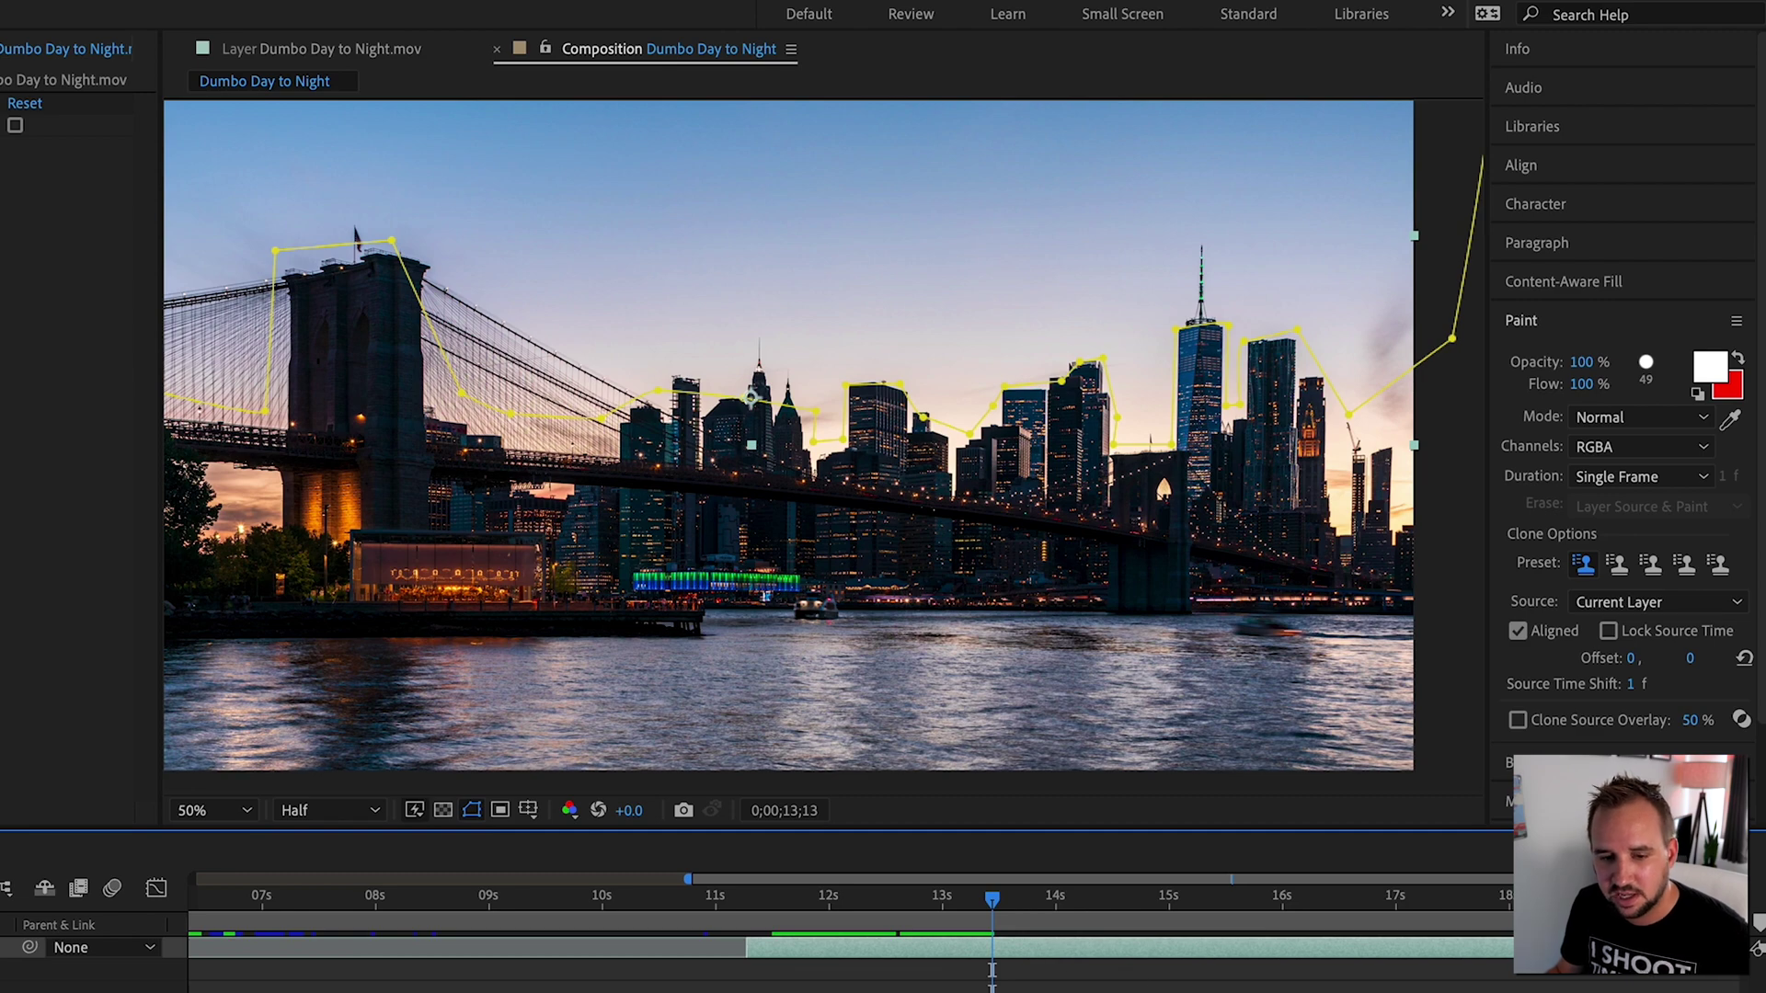
Step: Collapse the upper layer's properties and set its blending mode to Darken
{"action": "key", "text": "ctrl+d"}
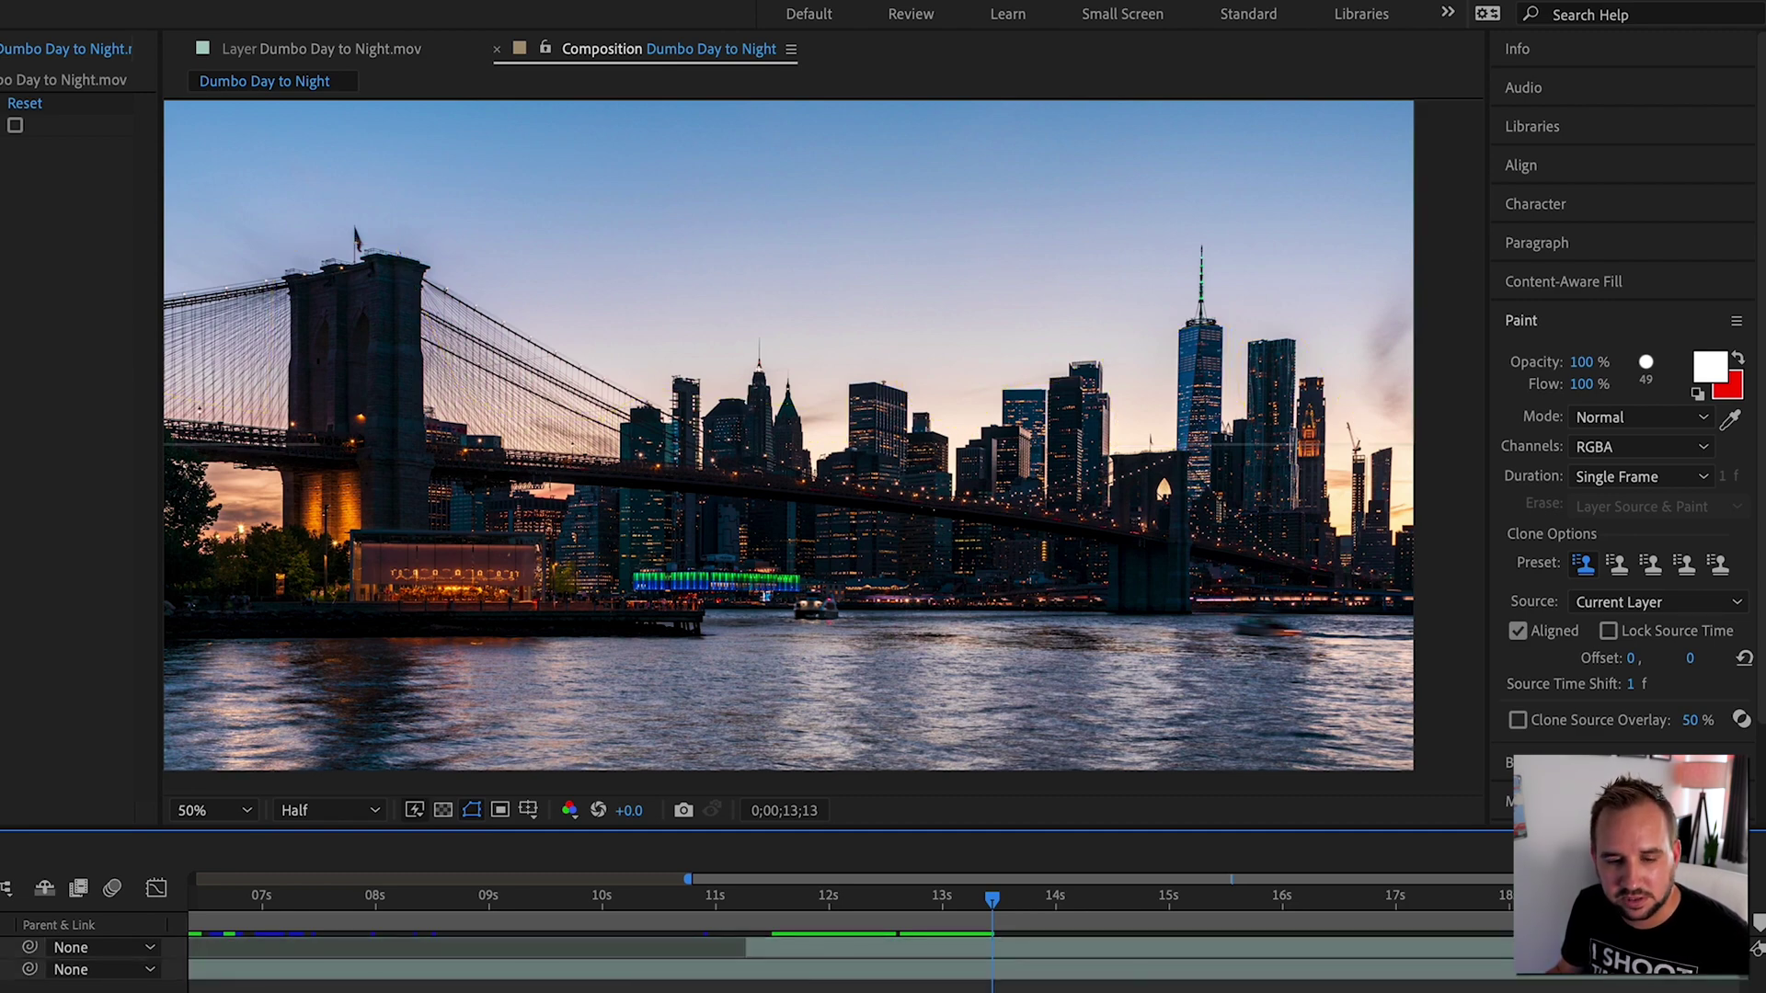
{"action": "key", "text": "ctrl+v"}
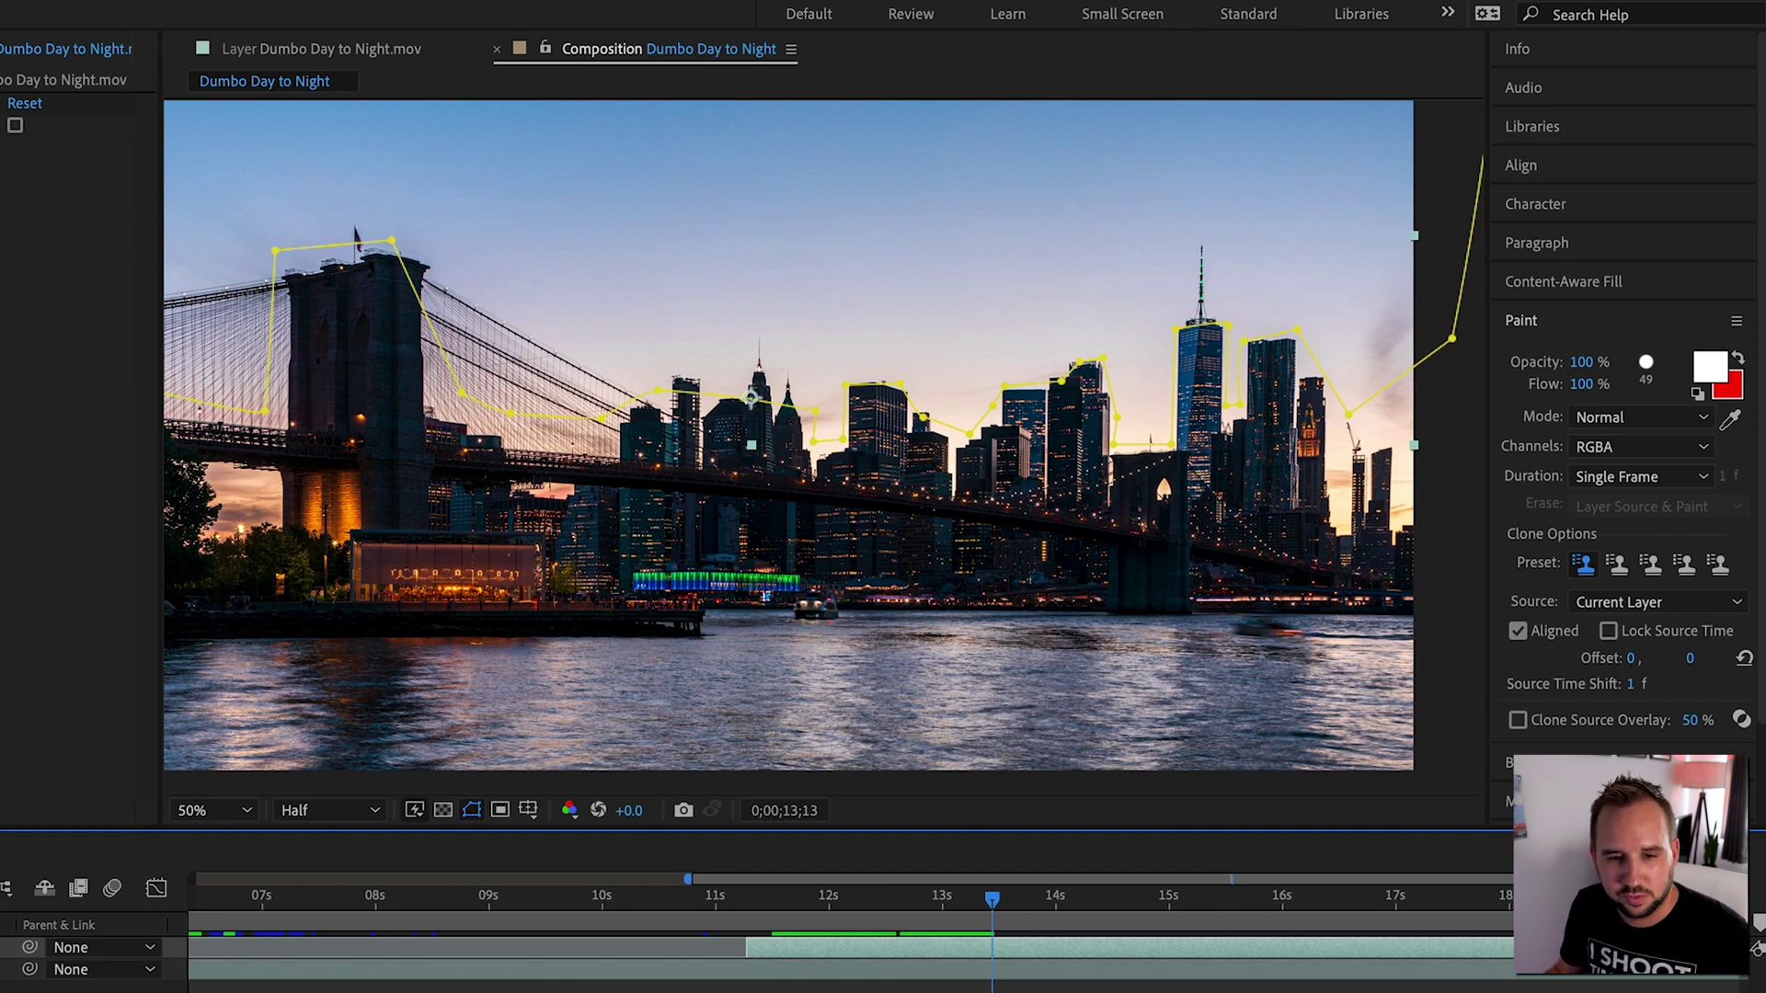
{"action": "left_click", "coordinate": [5, 947]}
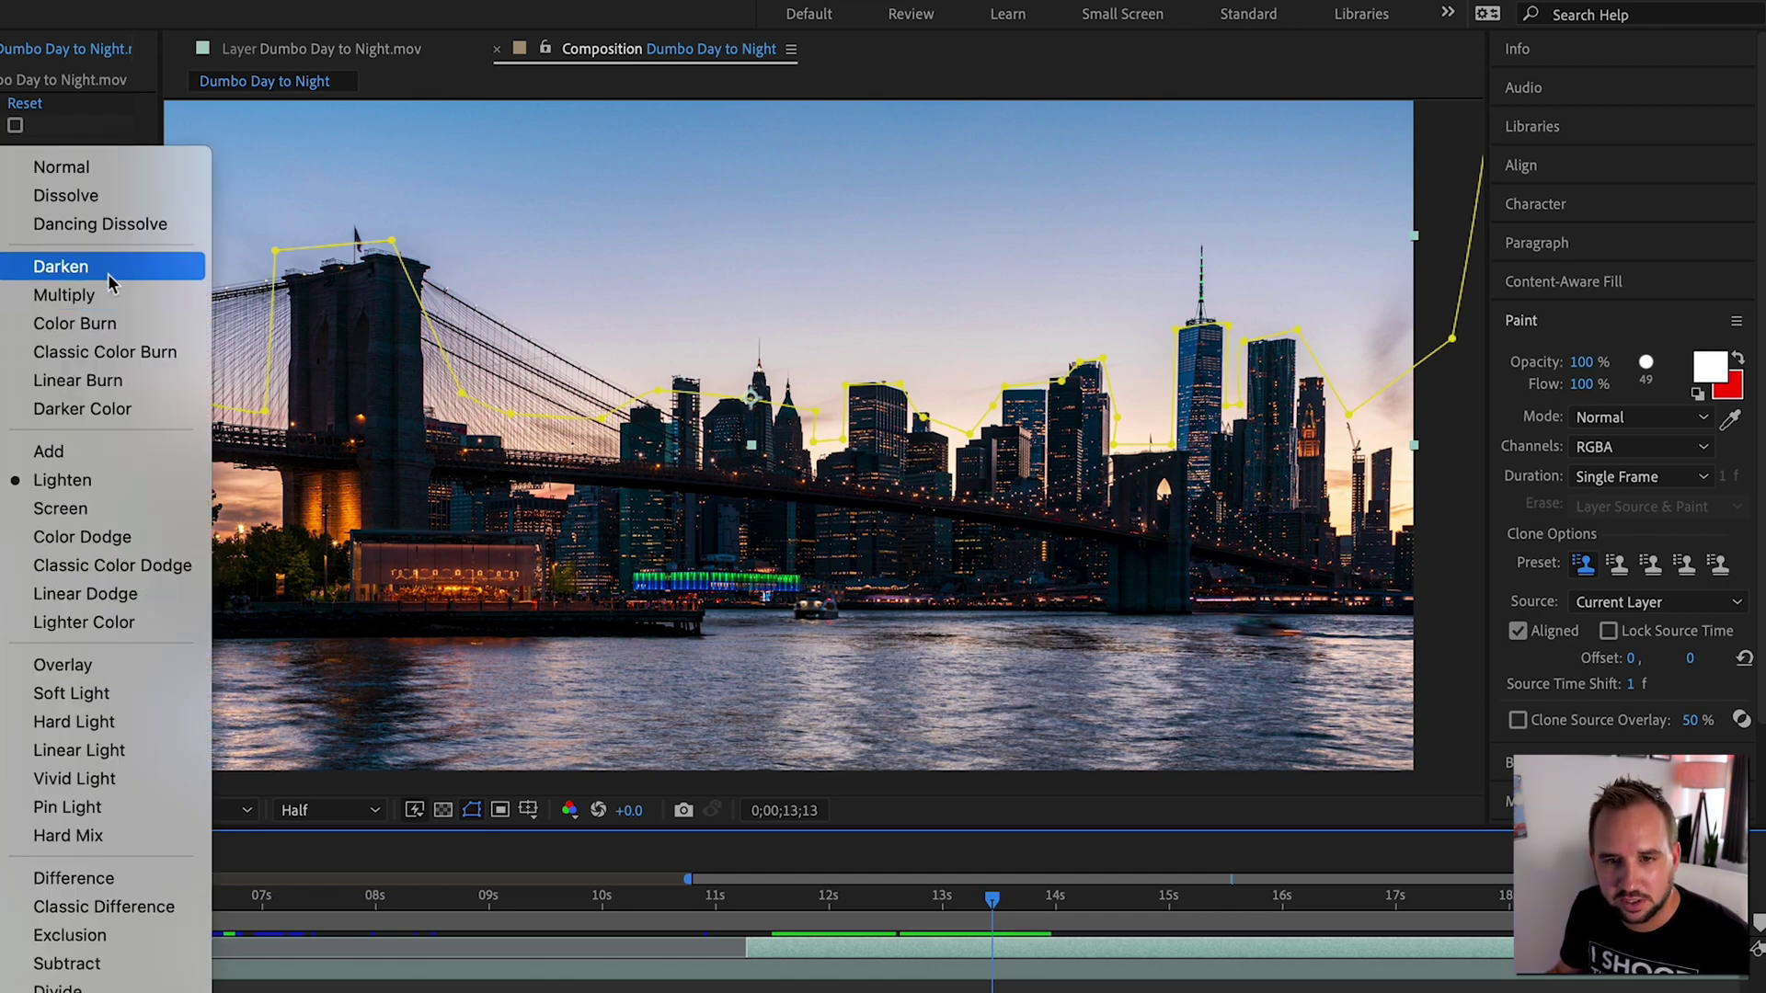
{"action": "left_click", "coordinate": [108, 273]}
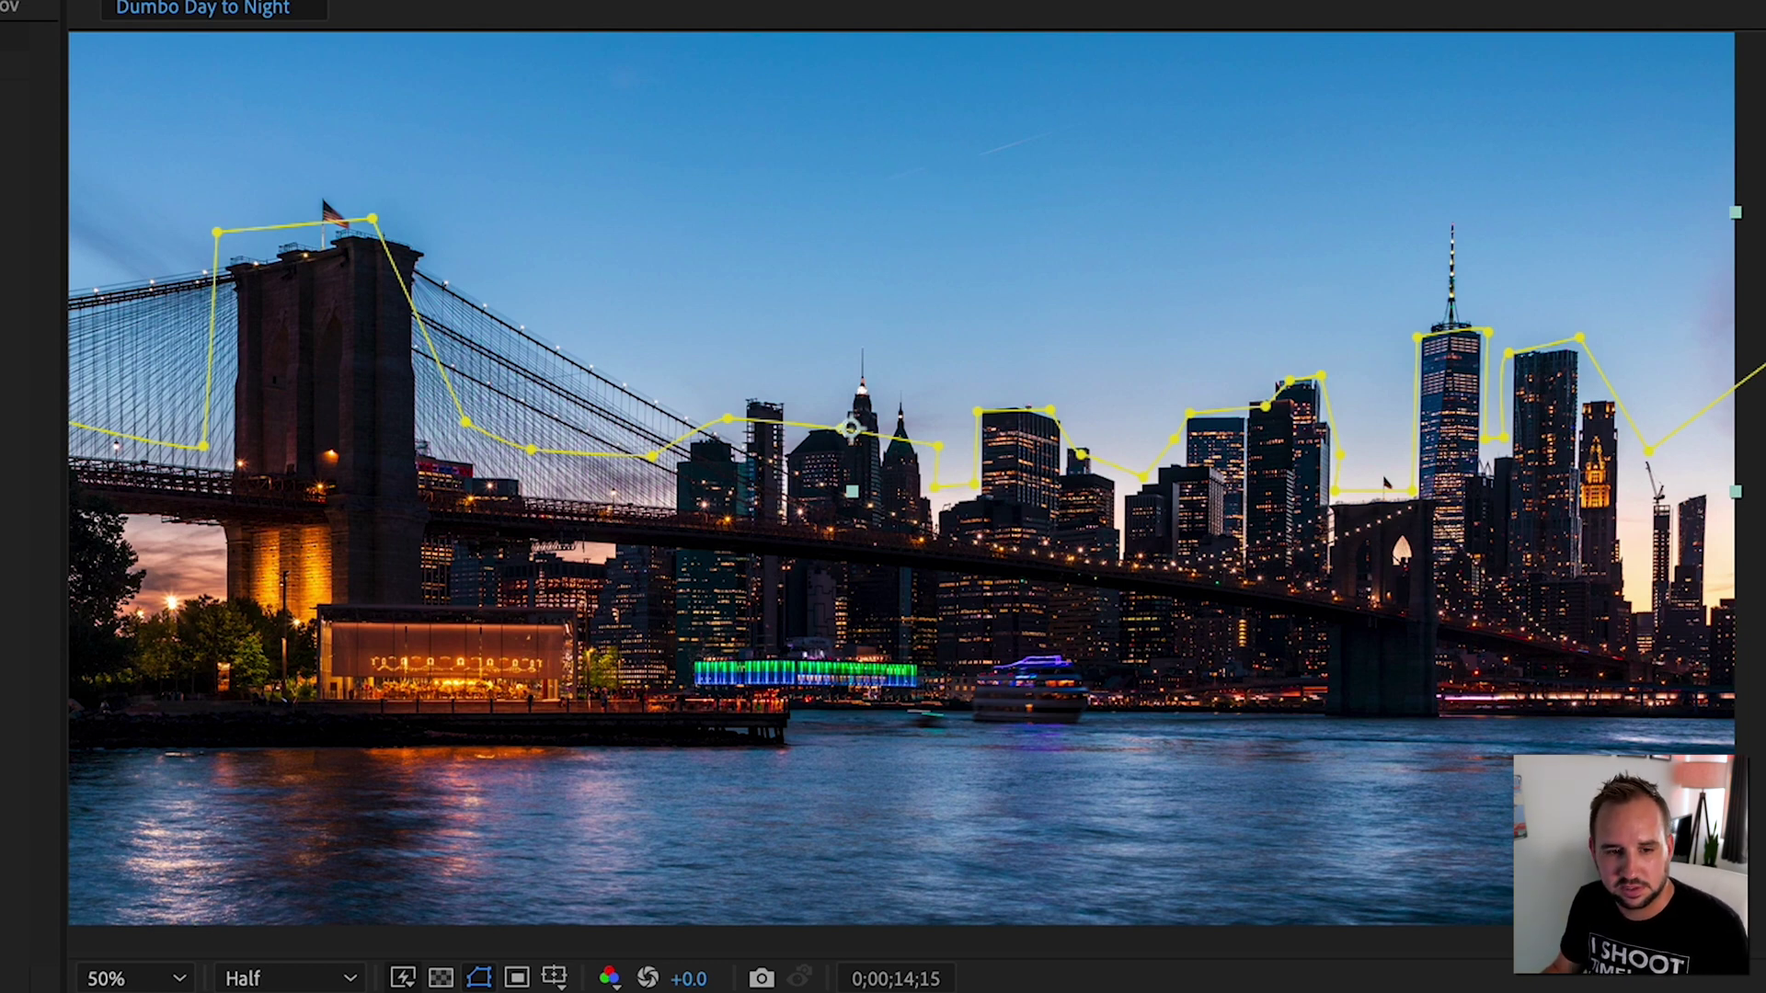
Step: Trim the end of the upper layer to about 0;00;14;10
{"action": "key", "text": "F2"}
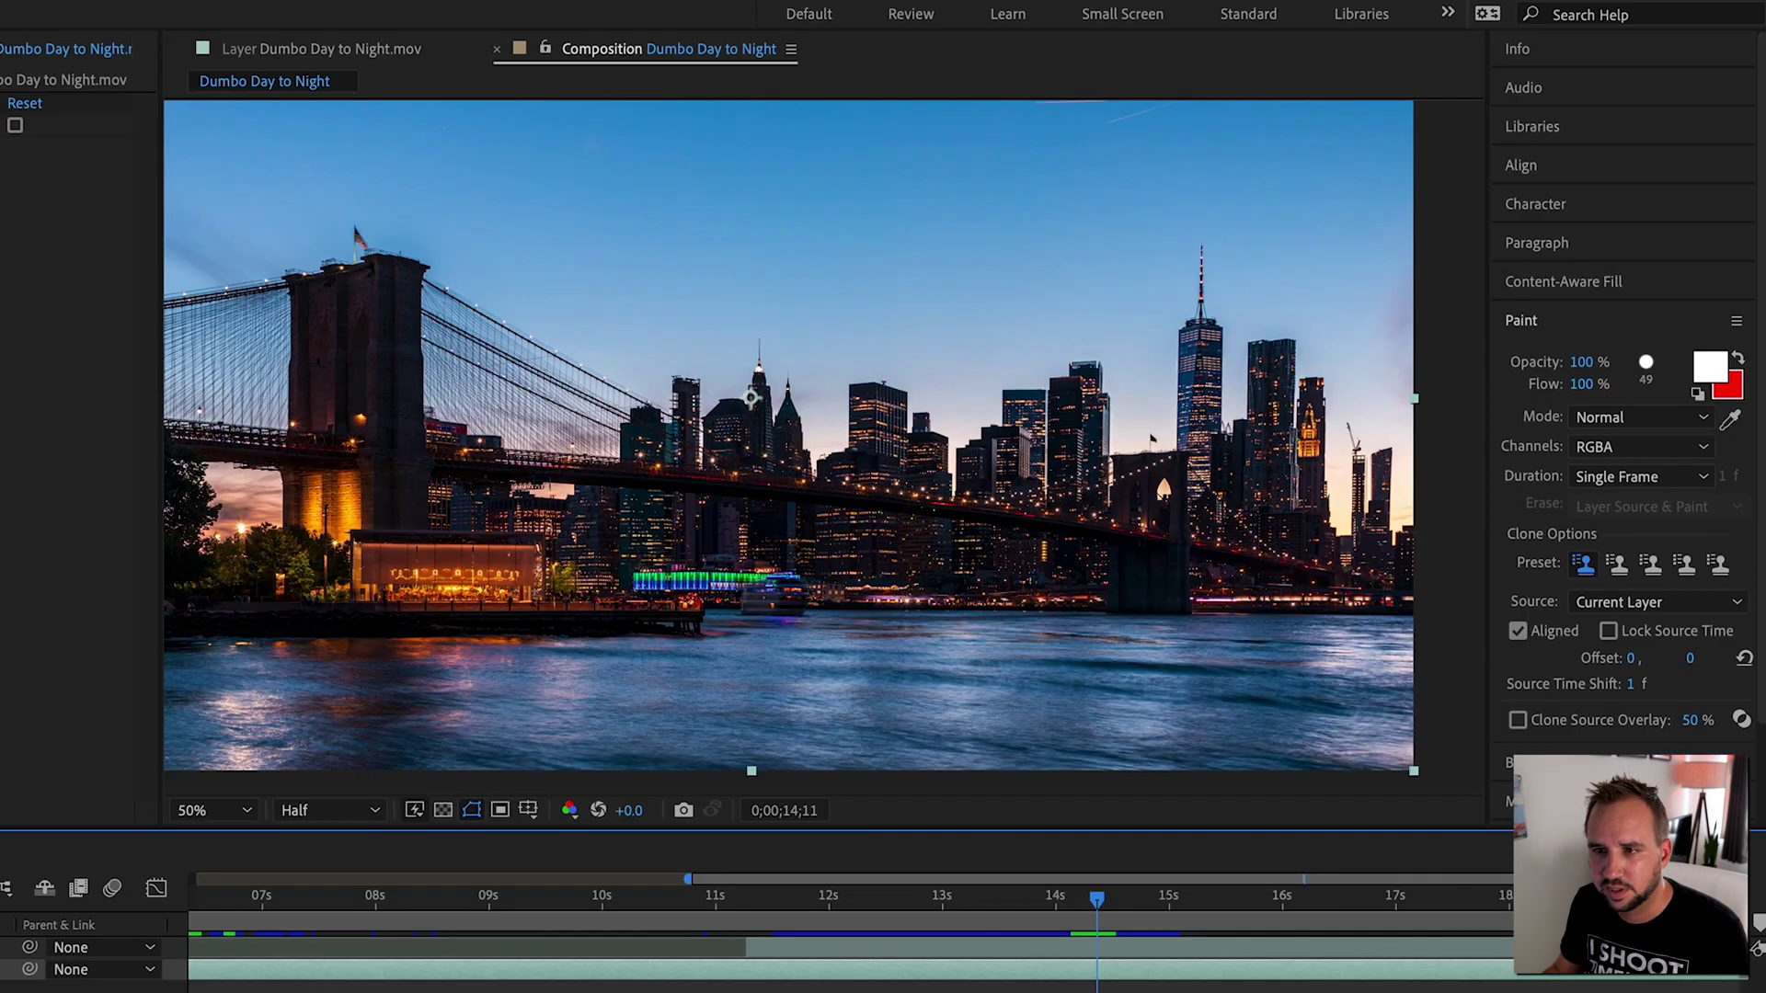
{"action": "left_click_drag", "start_coordinate": [1509, 947], "coordinate": [1093, 948]}
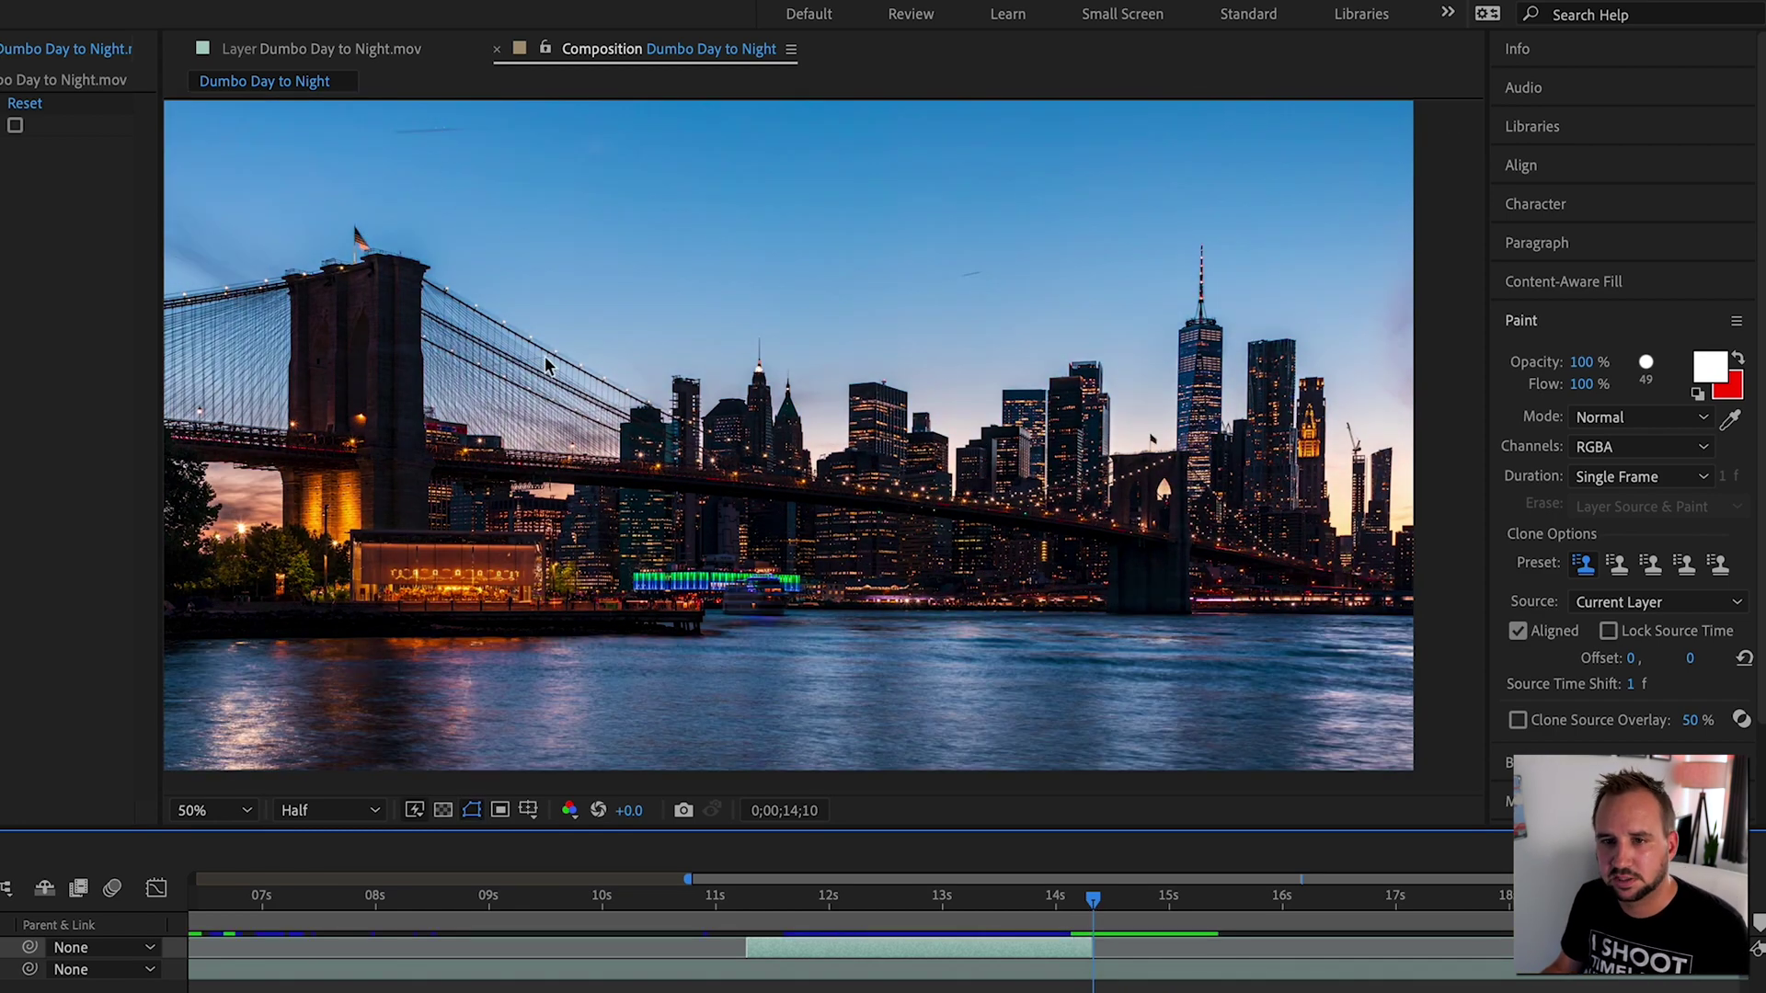
{"action": "key", "text": "Page_Up"}
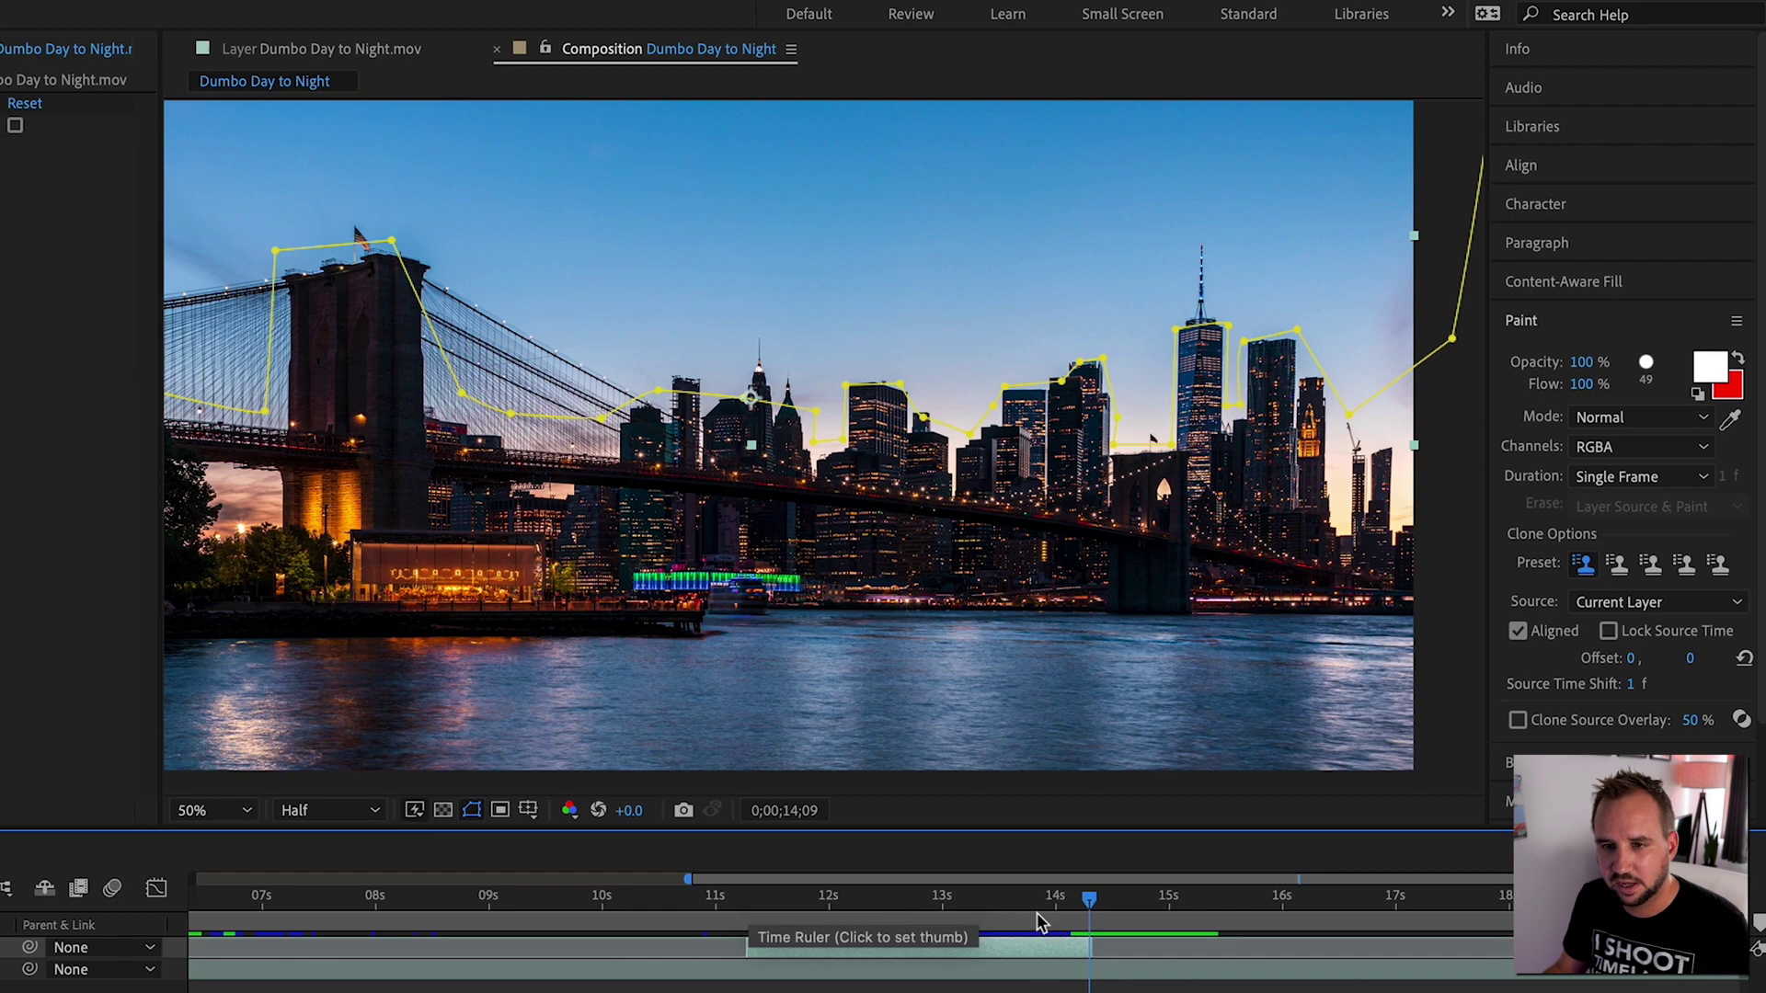
Step: Check the frames around the upper layer's end, and sample clean sky above the central skyline in the layer view at 0;00;28;16
{"action": "key", "text": "Page_Up"}
{"action": "key", "text": "Page_Up"}
{"action": "key", "text": "Page_Up"}
{"action": "key", "text": "Page_Down"}
{"action": "key", "text": "Page_Down"}
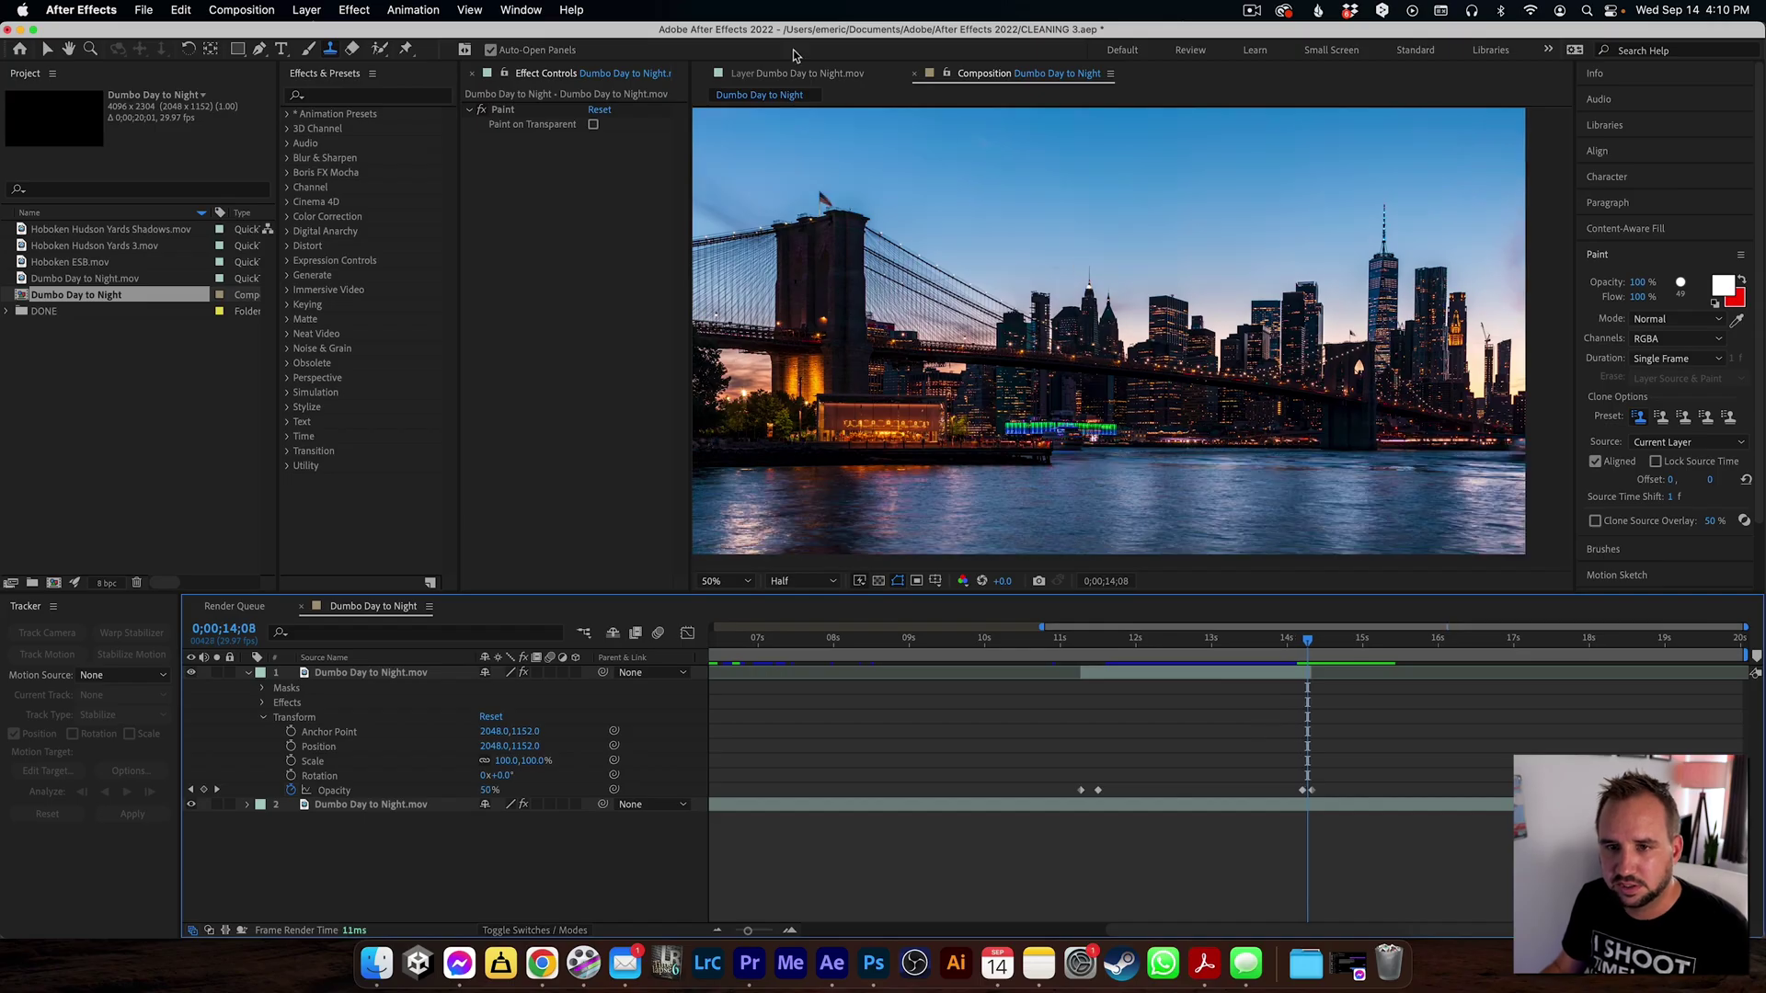
{"action": "left_click", "coordinate": [798, 74]}
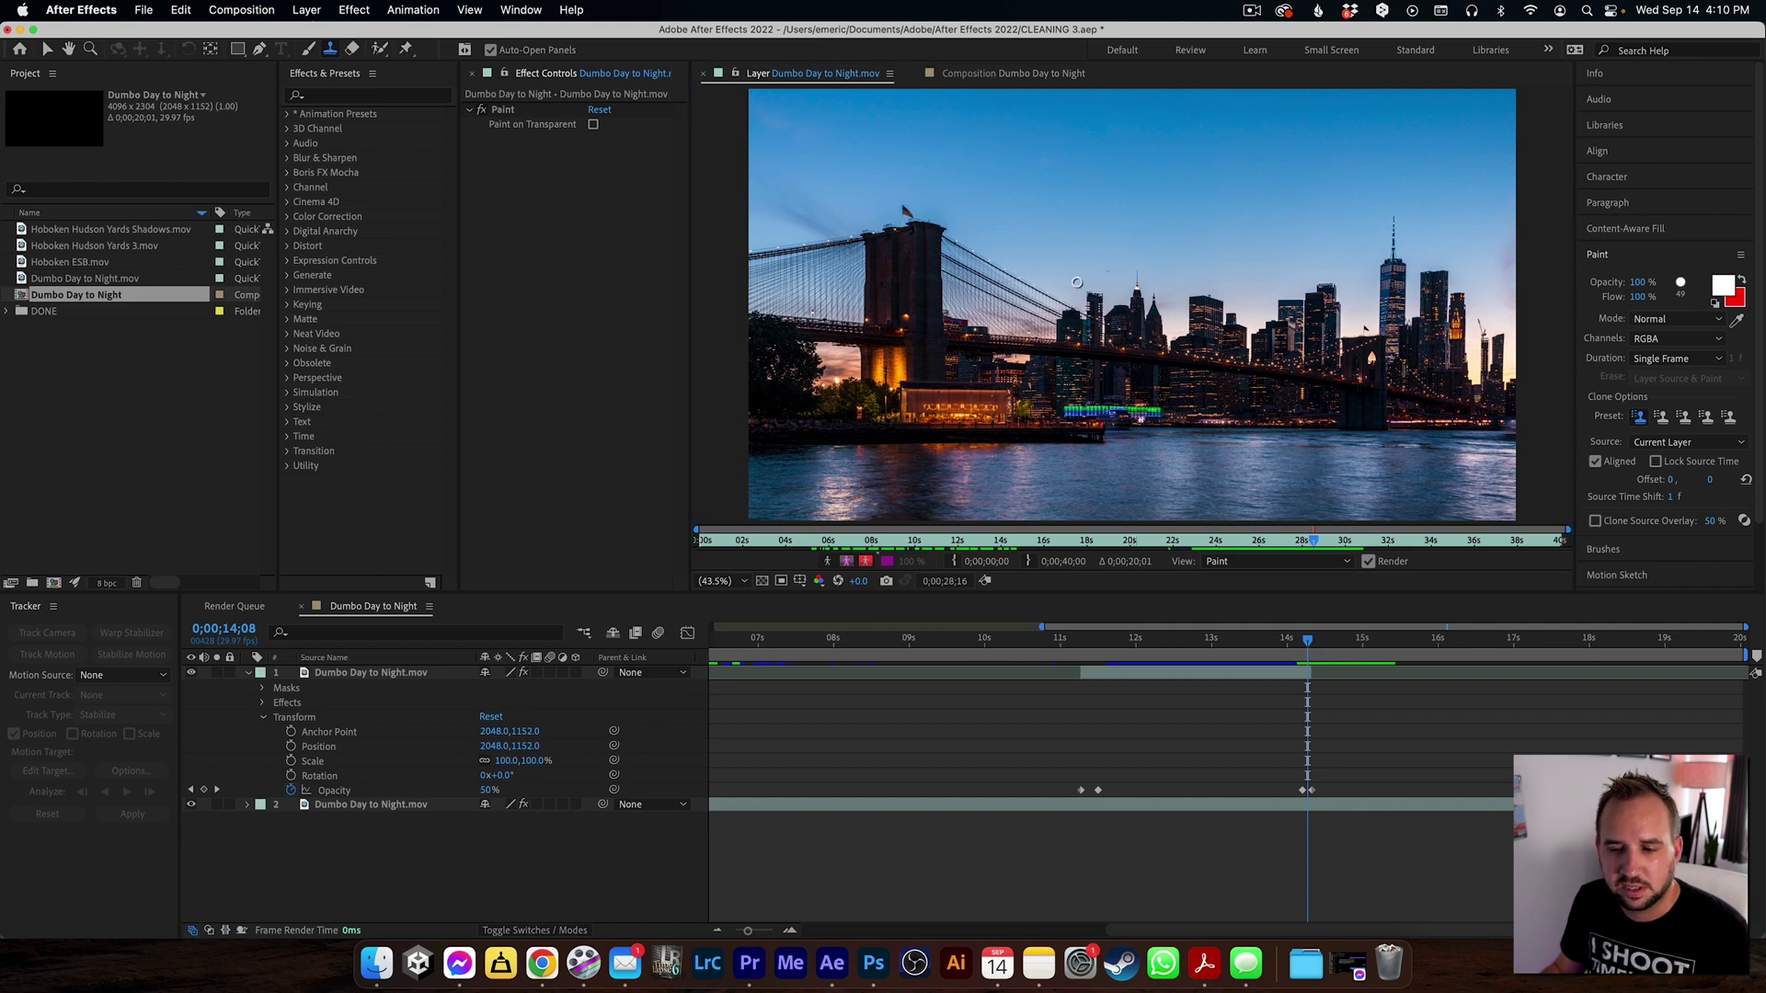
{"action": "left_click", "coordinate": [1112, 279], "text": "alt"}
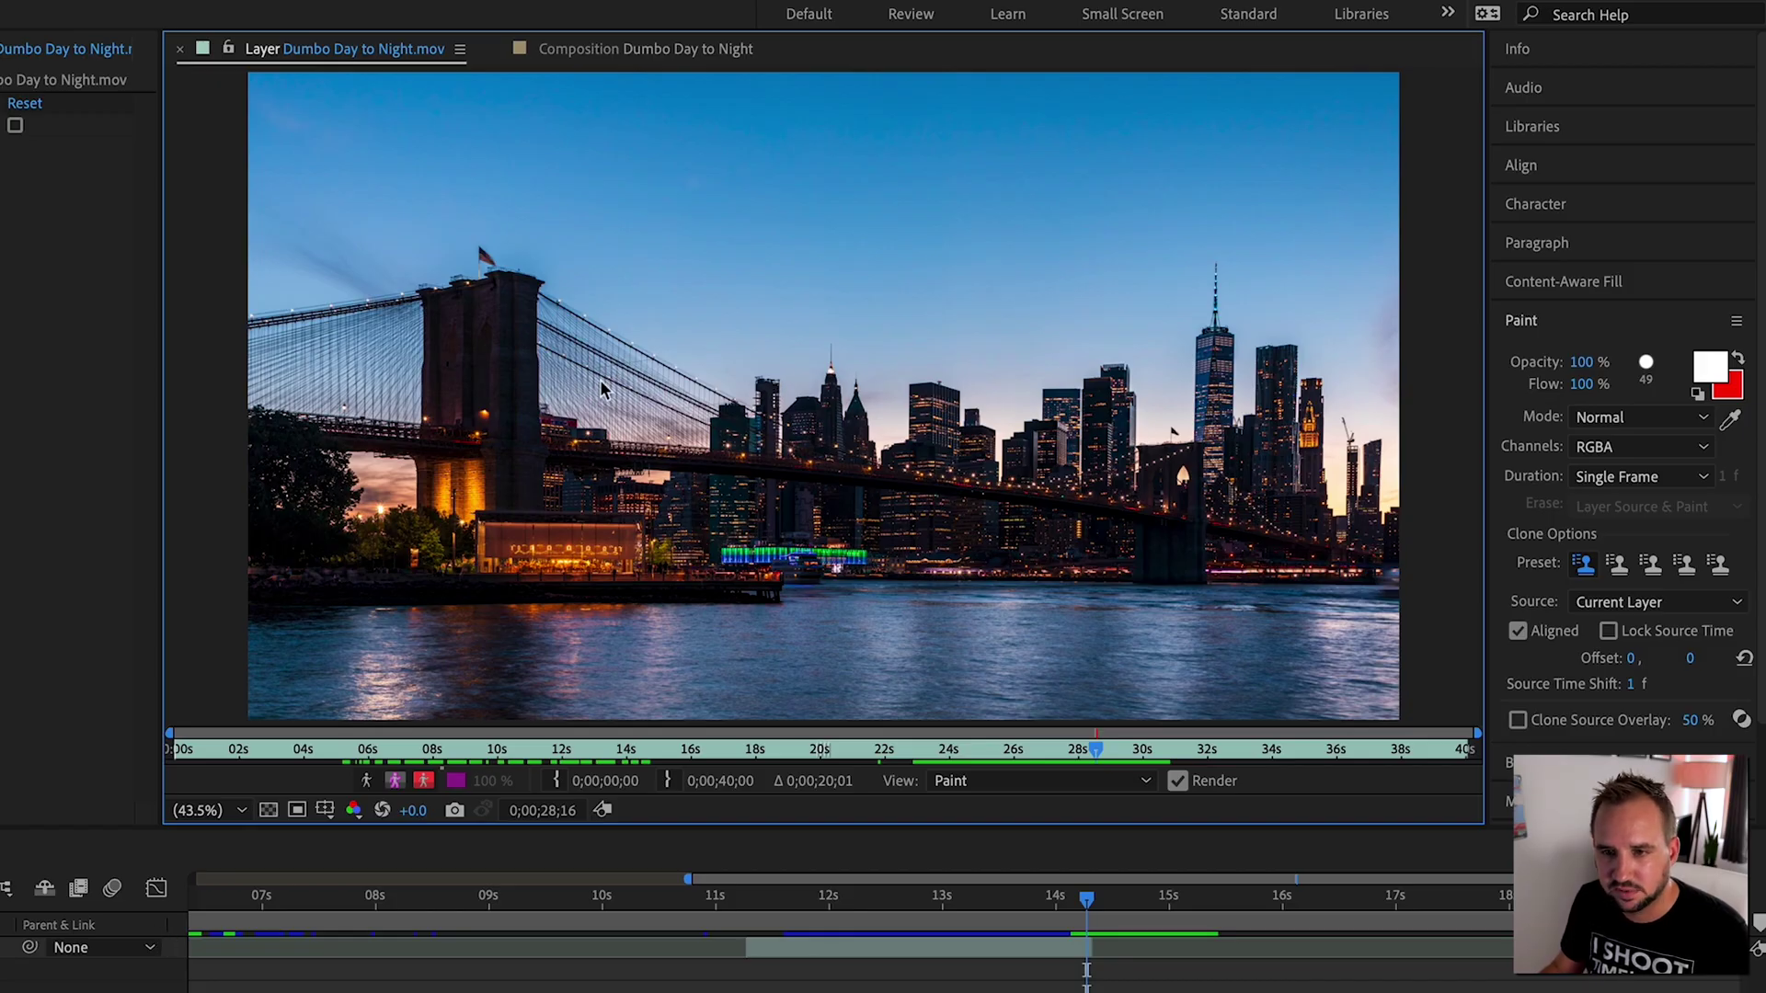
Step: Step through layer frames 0;00;28;16 to 0;00;28;24 and clone out the aircraft streaks in the upper sky
{"action": "key", "text": "Page_Down"}
{"action": "key", "text": "Page_Down"}
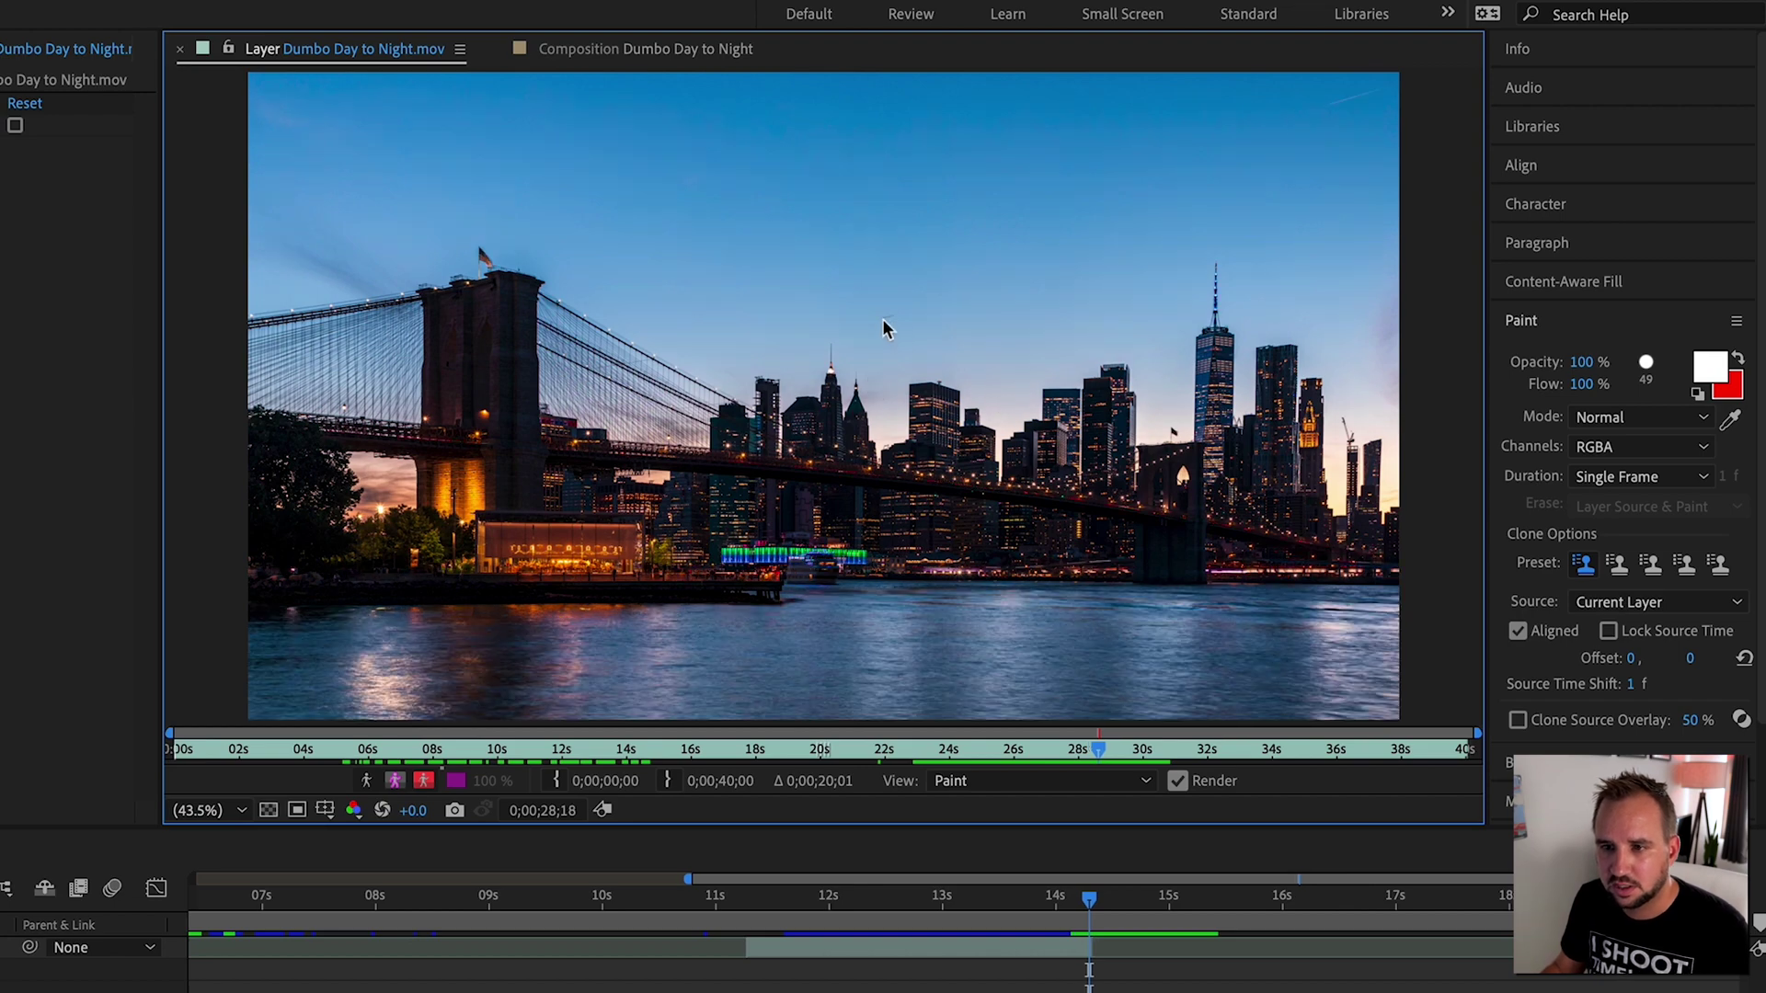
{"action": "key", "text": "Page_Down"}
{"action": "key", "text": "Page_Down"}
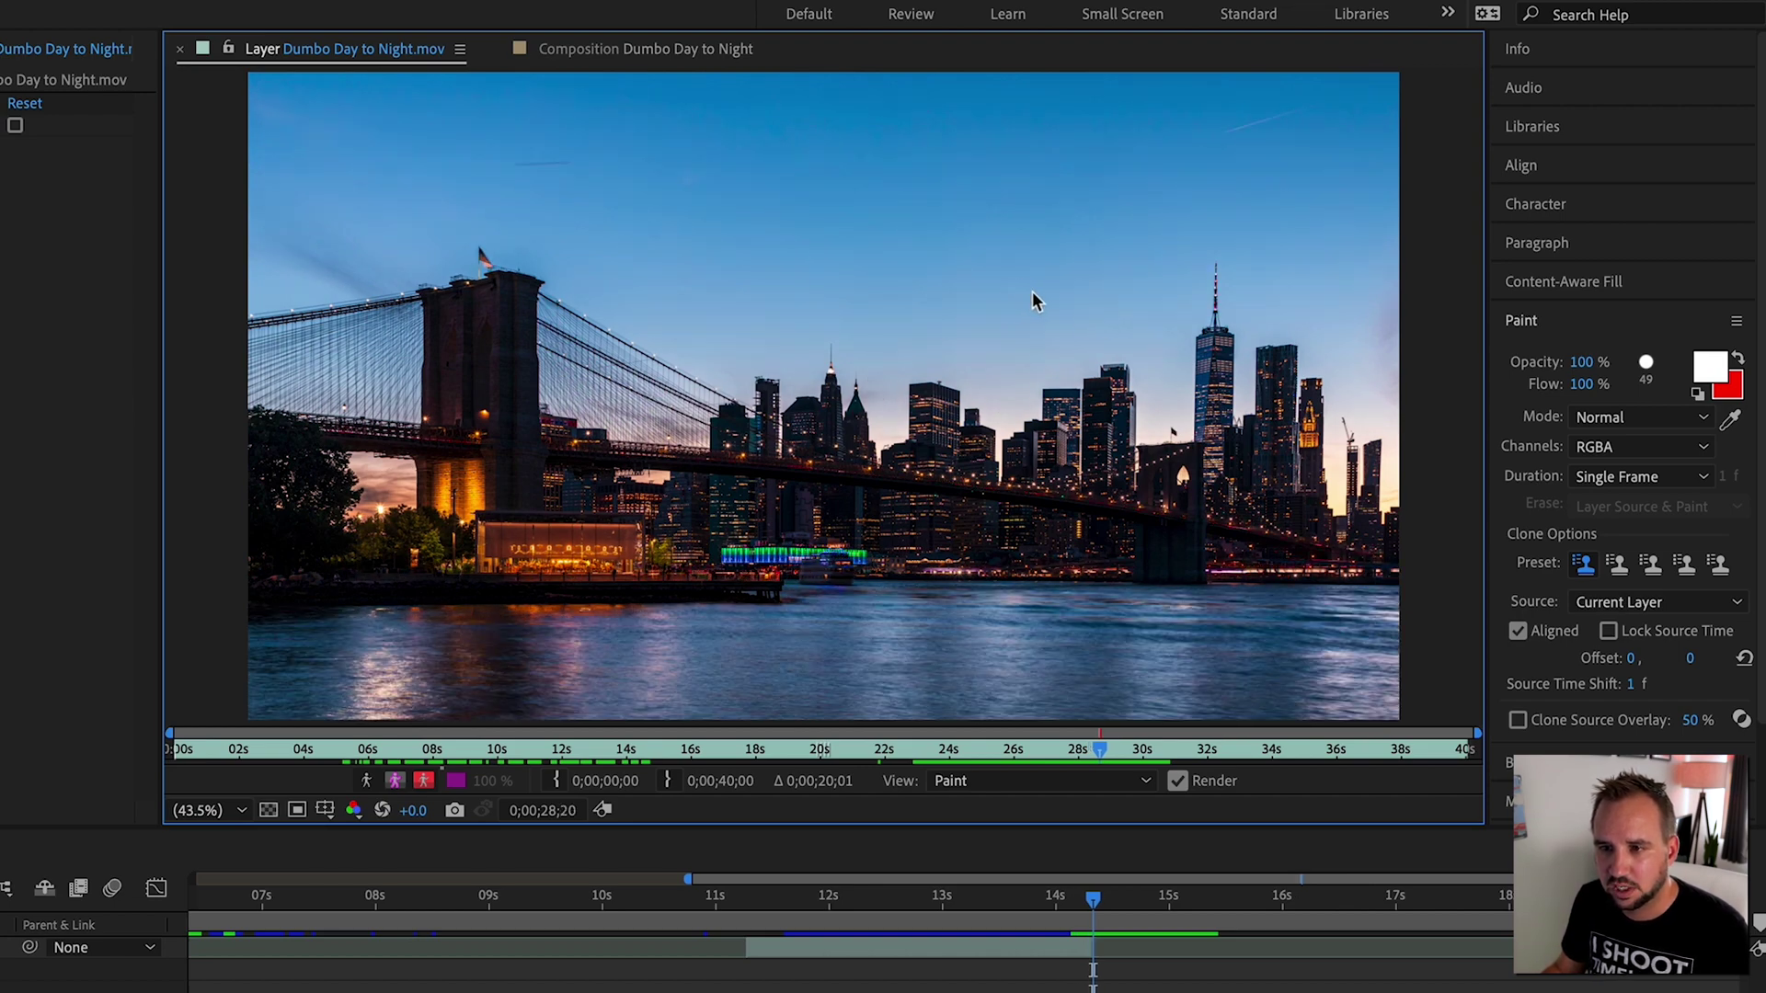
{"action": "key", "text": "Page_Down"}
{"action": "key", "text": "Page_Down"}
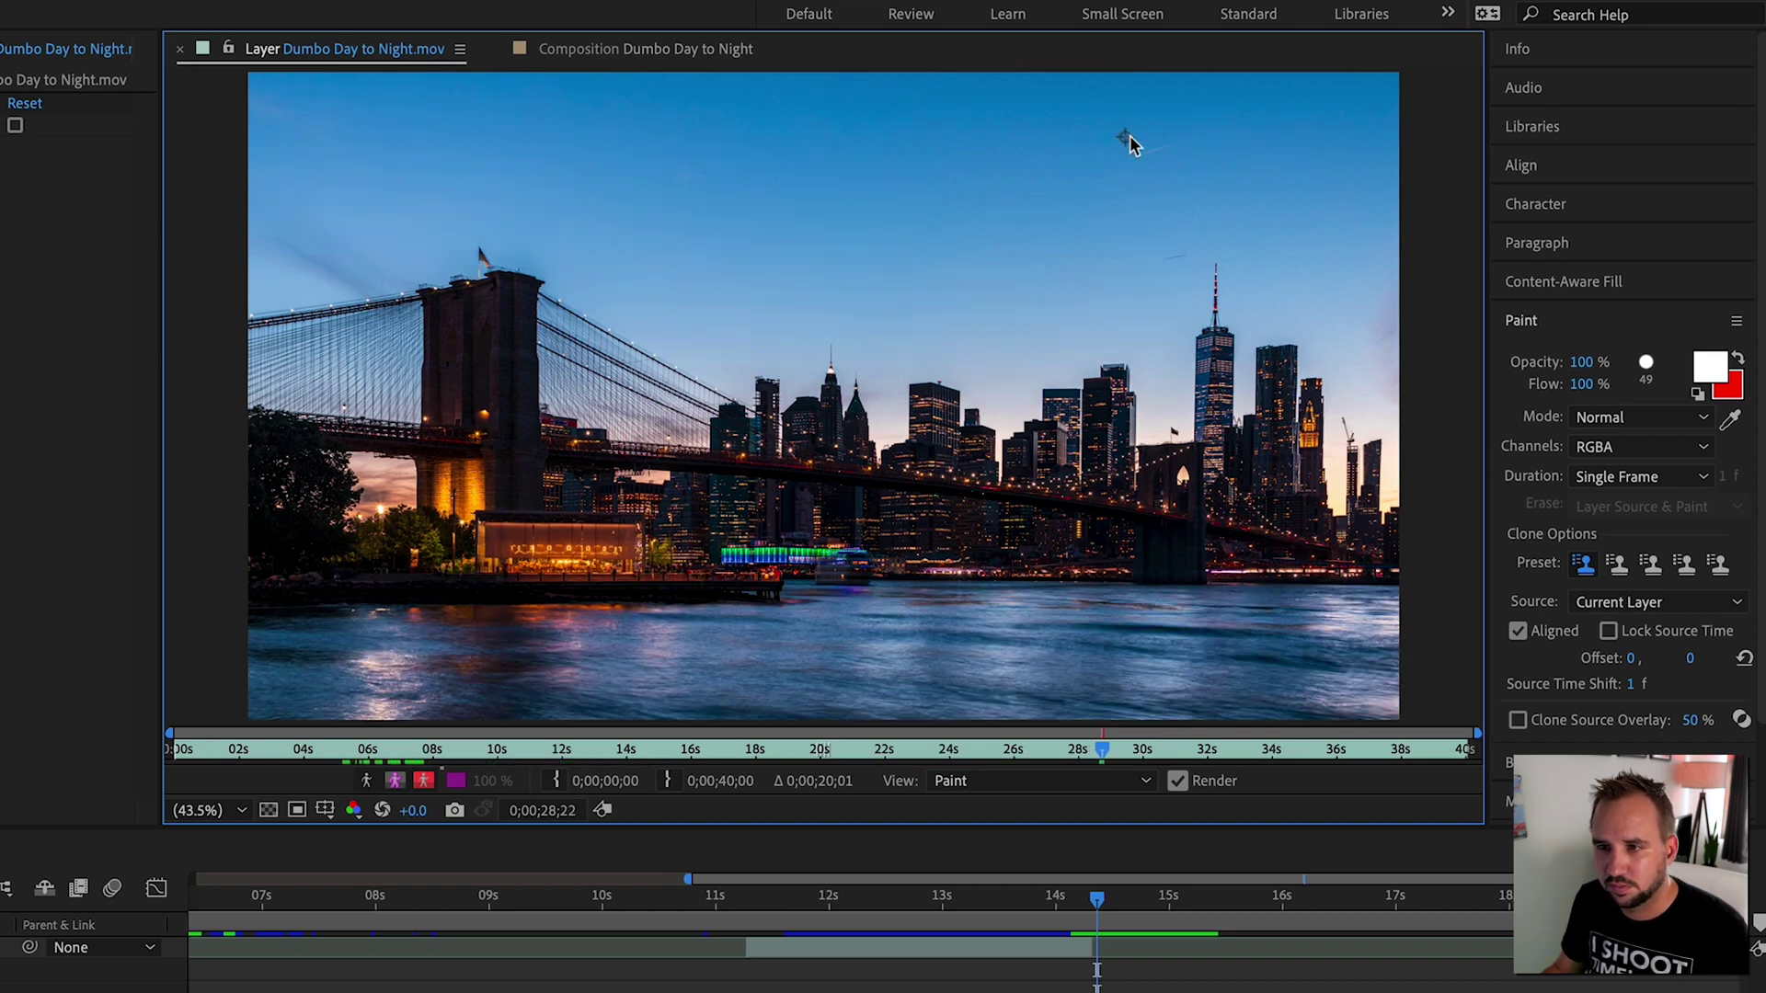
{"action": "key", "text": "Page_Down"}
{"action": "key", "text": "Page_Down"}
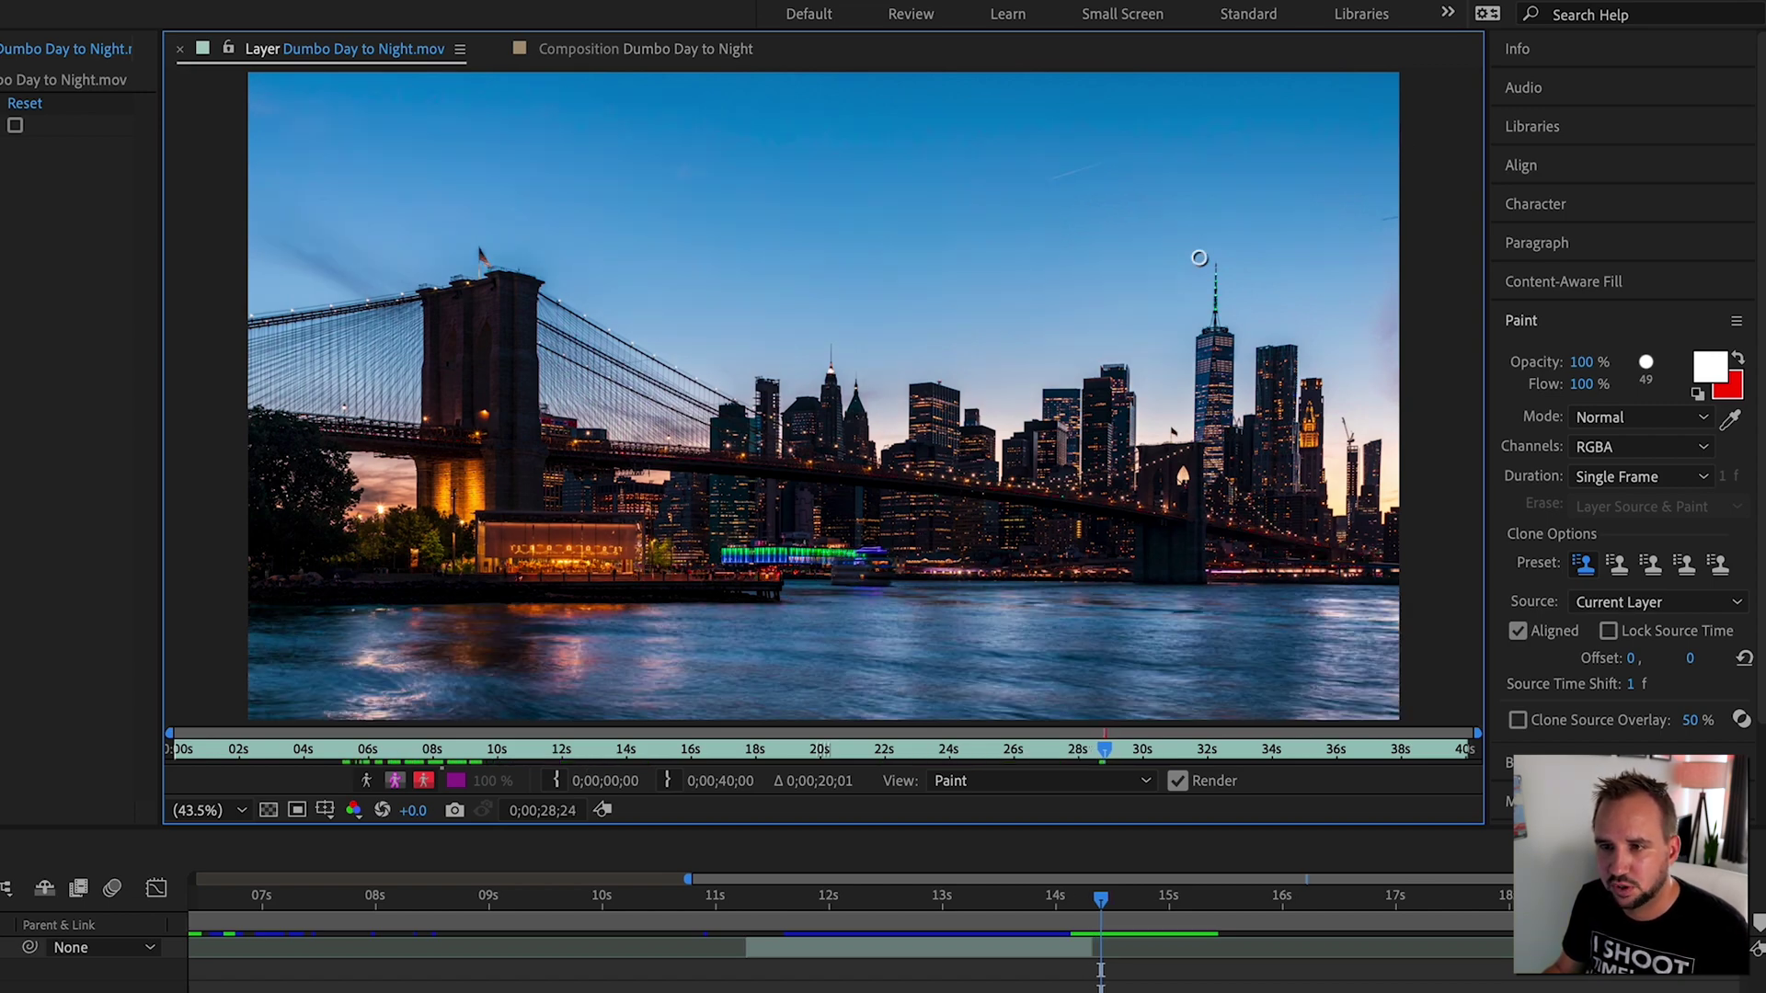
Step: Clone out the faint aircraft trail high above the central skyline on the frames from 0;00;28;24 to 0;00;29;04
{"action": "key", "text": "Page_Down"}
{"action": "key", "text": "Page_Down"}
{"action": "key", "text": "Page_Down"}
{"action": "key", "text": "Page_Down"}
{"action": "key", "text": "Page_Down"}
{"action": "key", "text": "Page_Down"}
{"action": "key", "text": "Page_Down"}
{"action": "key", "text": "Page_Down"}
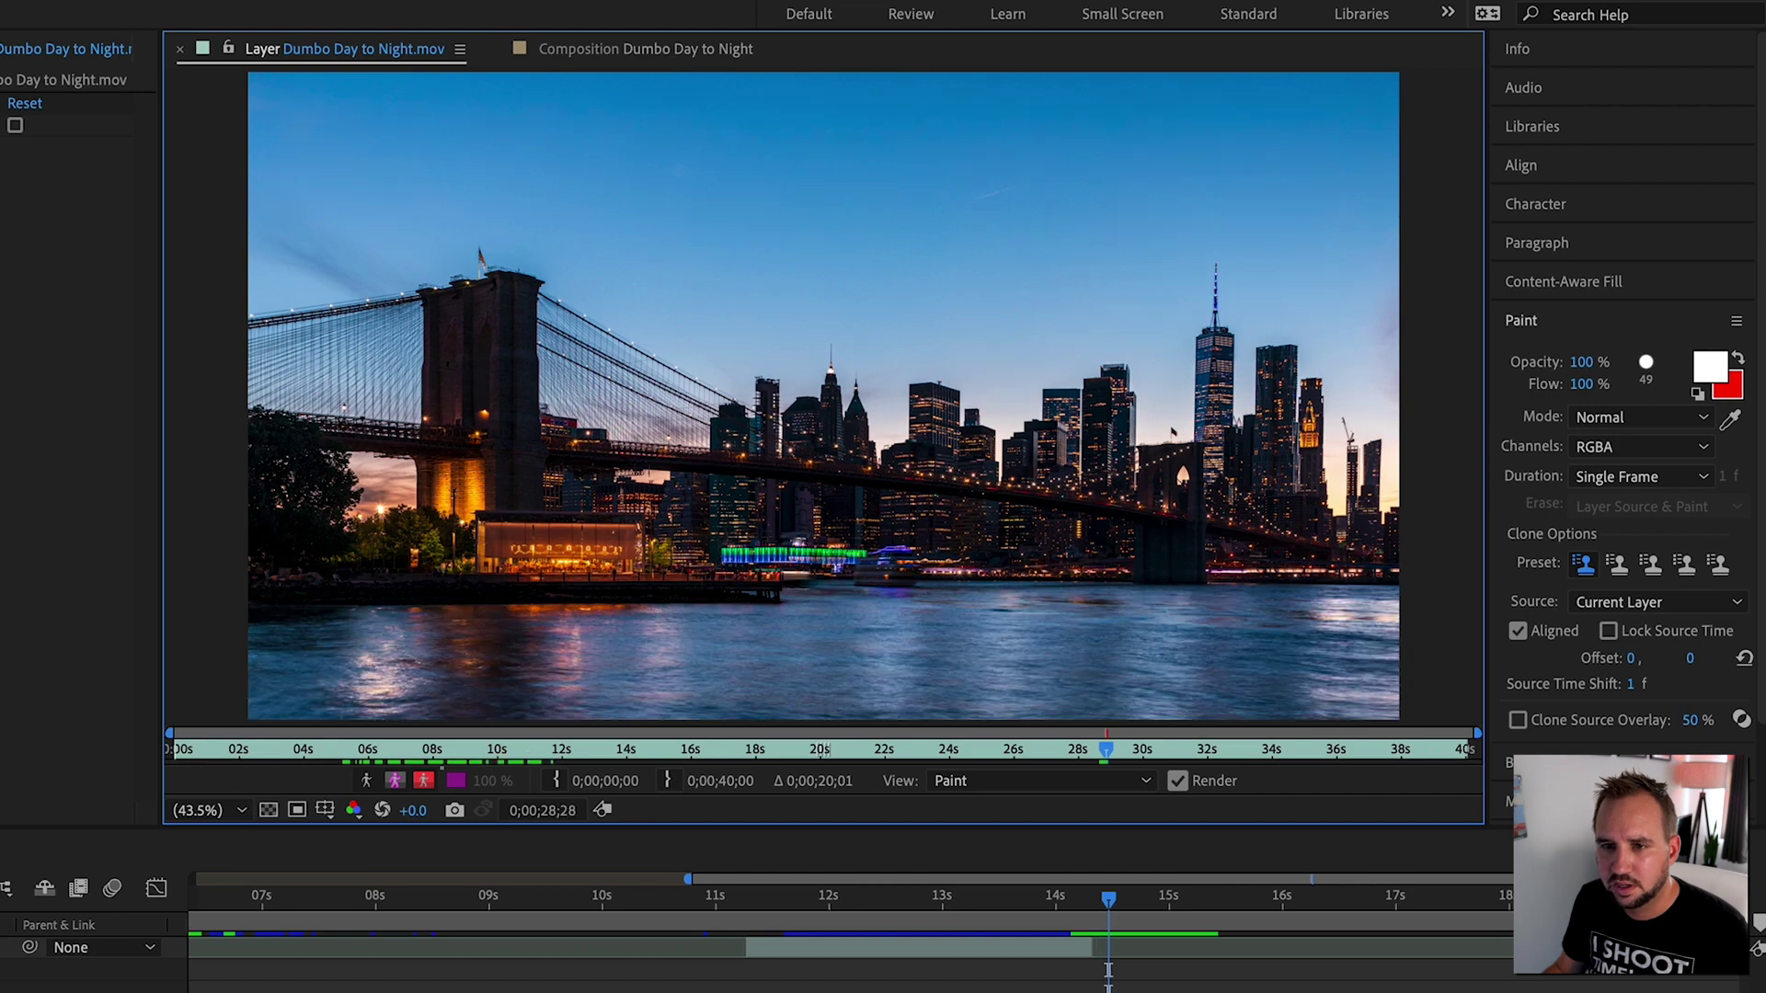
{"action": "key", "text": "Page_Down"}
{"action": "key", "text": "Page_Down"}
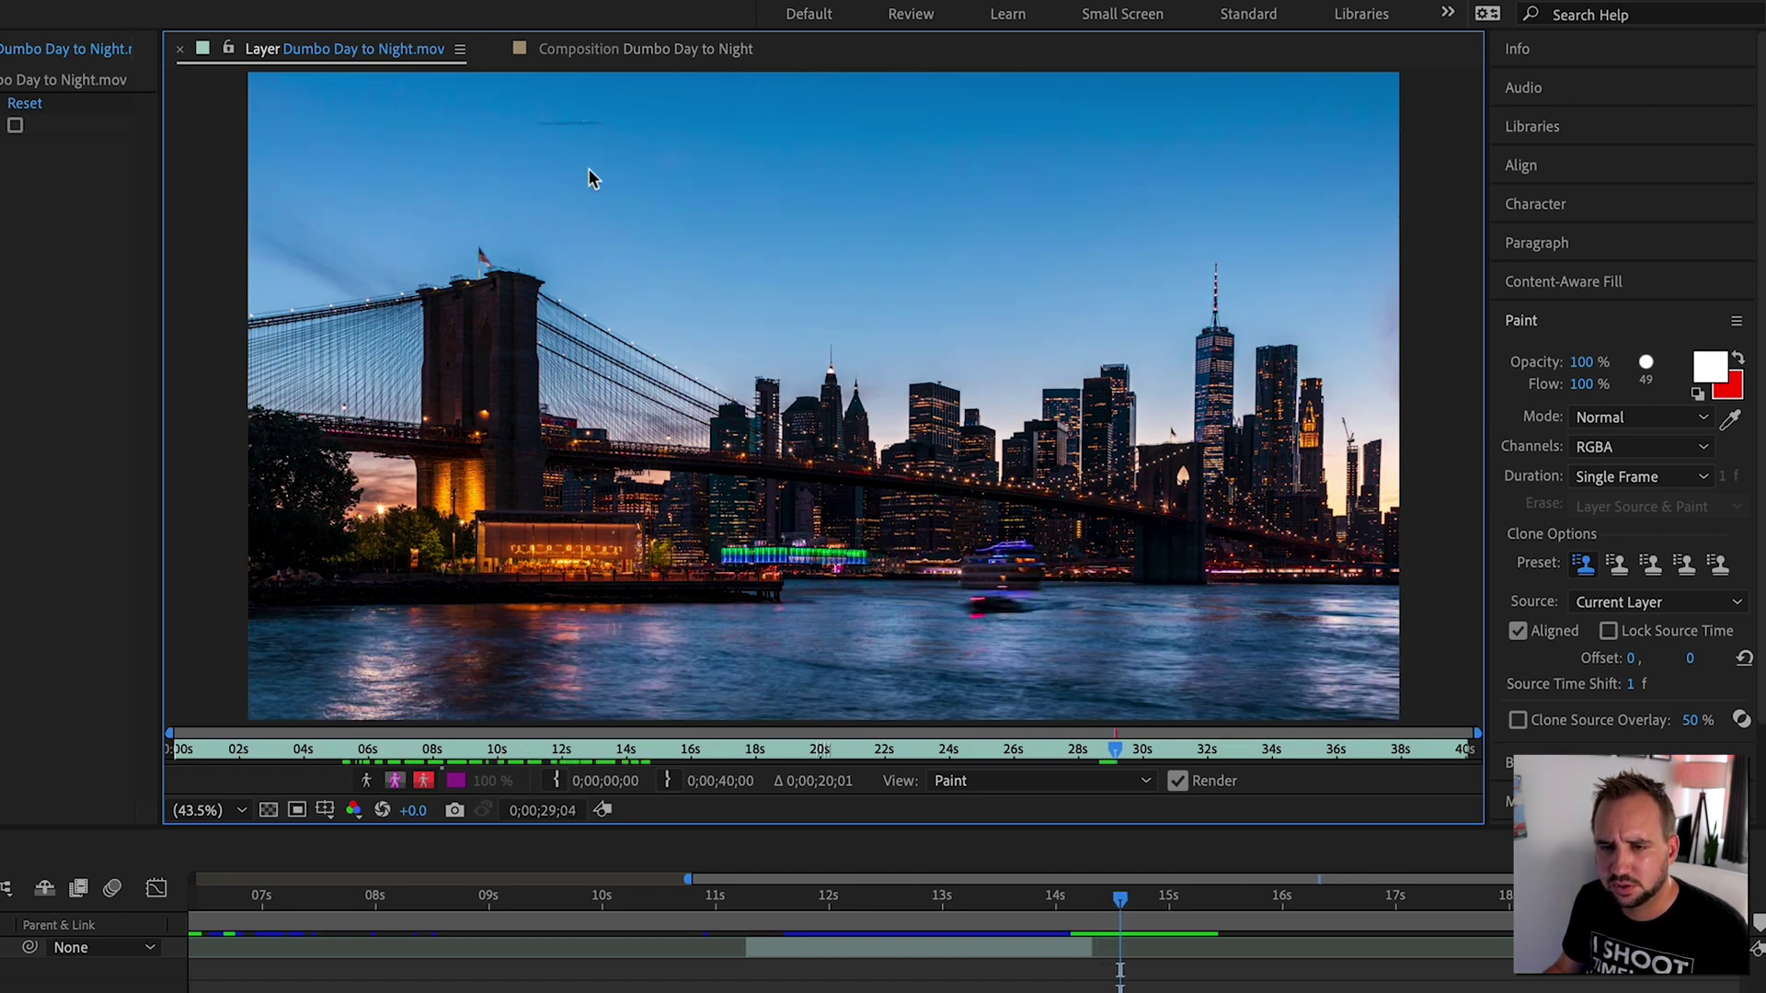
Step: Clone out the dark streak in the sky above the bridge tower at 0;00;29;04 and check the frames up to 0;00;30;00
{"action": "key", "text": "Page_Down"}
{"action": "key", "text": "Page_Down"}
{"action": "key", "text": "Page_Down"}
{"action": "key", "text": "Page_Down"}
{"action": "key", "text": "Page_Down"}
{"action": "key", "text": "Page_Down"}
{"action": "key", "text": "Page_Down"}
{"action": "key", "text": "Page_Down"}
{"action": "key", "text": "Page_Down"}
{"action": "key", "text": "Page_Down"}
{"action": "key", "text": "Page_Down"}
{"action": "key", "text": "Page_Down"}
{"action": "key", "text": "Page_Down"}
{"action": "key", "text": "Page_Down"}
{"action": "key", "text": "Page_Down"}
{"action": "key", "text": "Page_Down"}
{"action": "key", "text": "Page_Down"}
{"action": "key", "text": "Page_Down"}
{"action": "key", "text": "Page_Down"}
{"action": "key", "text": "Page_Down"}
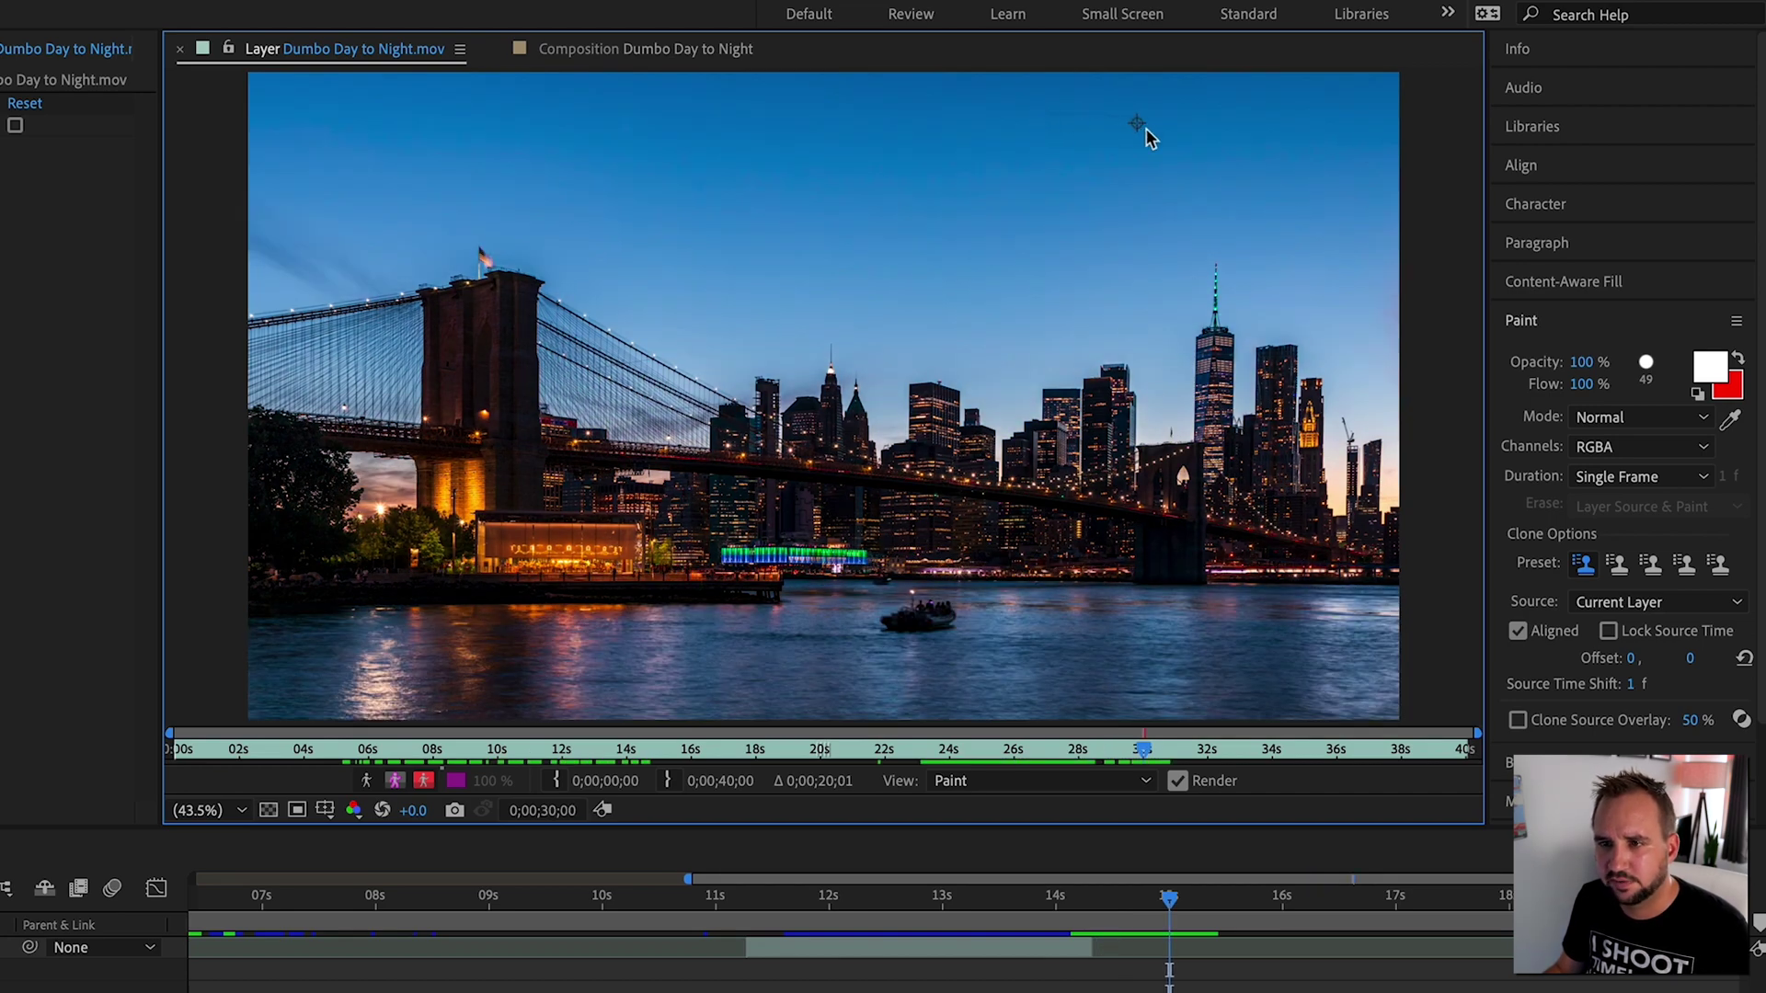
Step: Sample clean sky high above the tall spire's surroundings at 0;00;30;00 and retouch the sky on the frames up to 0;00;30;14
{"action": "left_click", "coordinate": [1143, 129], "text": "alt"}
{"action": "key", "text": "Page_Down"}
{"action": "key", "text": "Page_Down"}
{"action": "key", "text": "Page_Down"}
{"action": "key", "text": "Page_Down"}
{"action": "key", "text": "Page_Down"}
{"action": "key", "text": "Page_Down"}
{"action": "key", "text": "Page_Down"}
{"action": "key", "text": "Page_Down"}
{"action": "key", "text": "Page_Down"}
{"action": "key", "text": "Page_Down"}
{"action": "key", "text": "Page_Down"}
{"action": "key", "text": "Page_Down"}
{"action": "key", "text": "Page_Down"}
{"action": "key", "text": "Page_Down"}
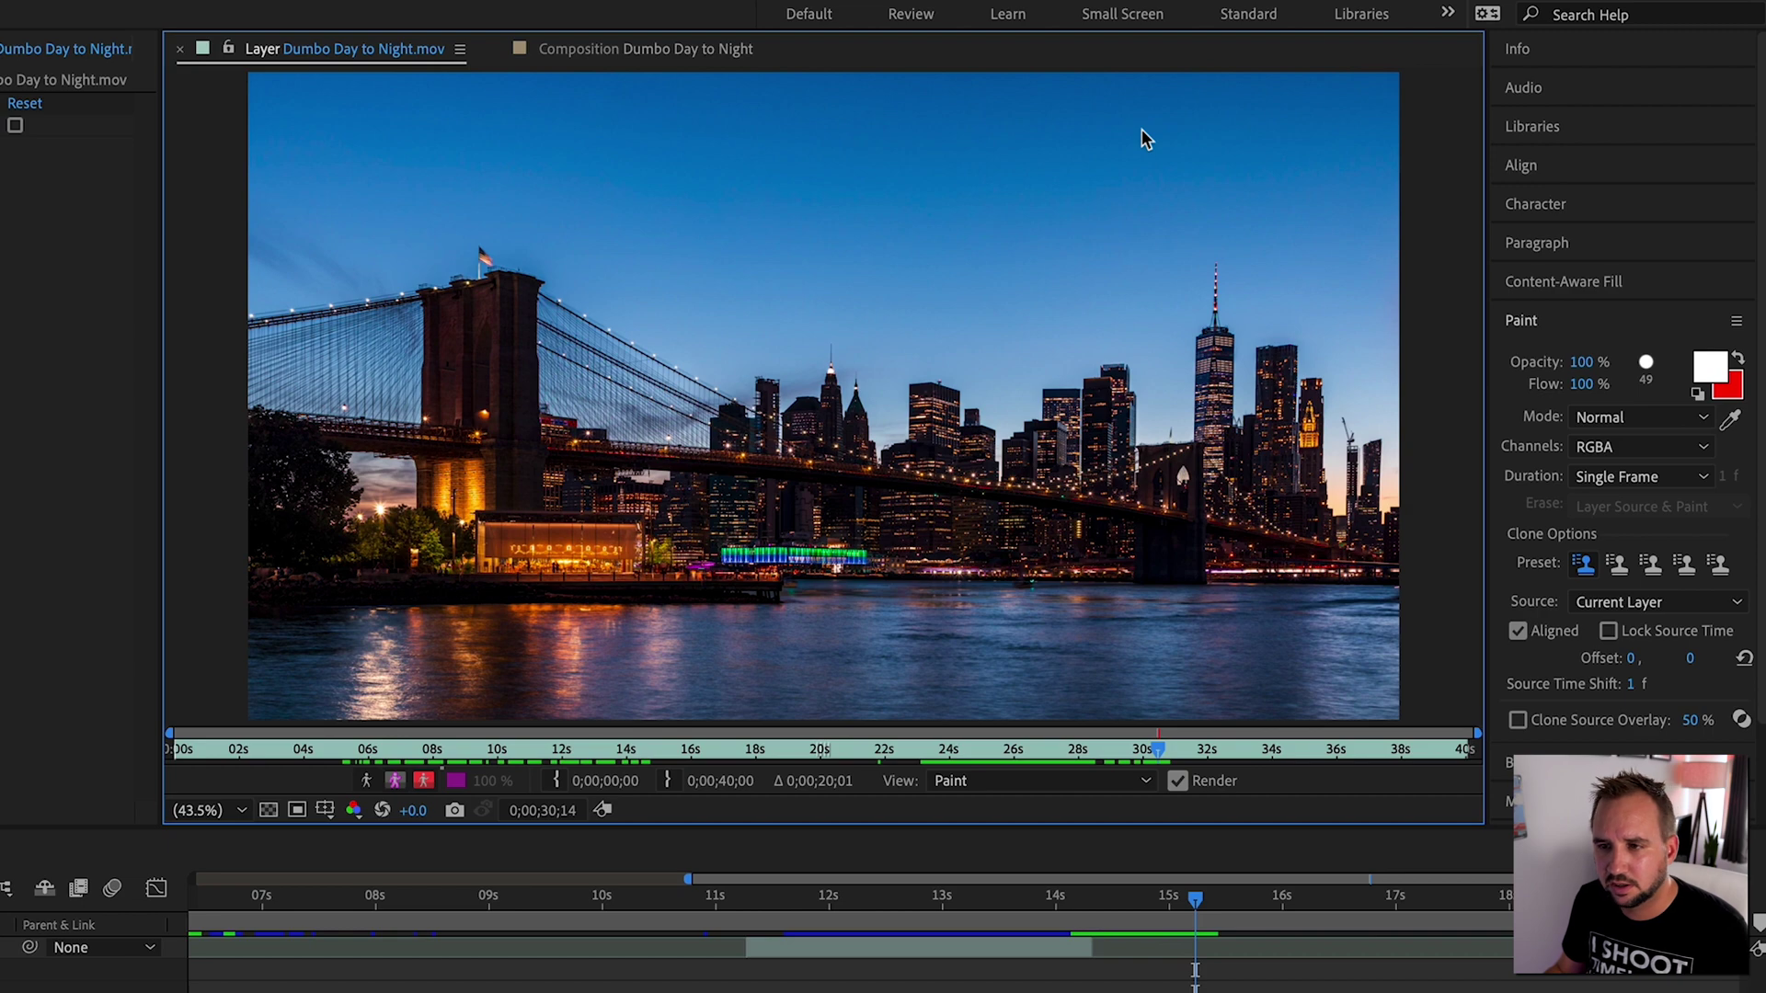
Step: Examine the sky frame by frame from layer time 0;00;30;14 to 0;00;34;06 for remaining birds and aircraft
{"action": "key", "text": "Page_Down"}
{"action": "key", "text": "Page_Down"}
{"action": "key", "text": "Page_Down"}
{"action": "key", "text": "Page_Down"}
{"action": "key", "text": "Page_Down"}
{"action": "key", "text": "Page_Down"}
{"action": "key", "text": "Page_Down"}
{"action": "key", "text": "Page_Down"}
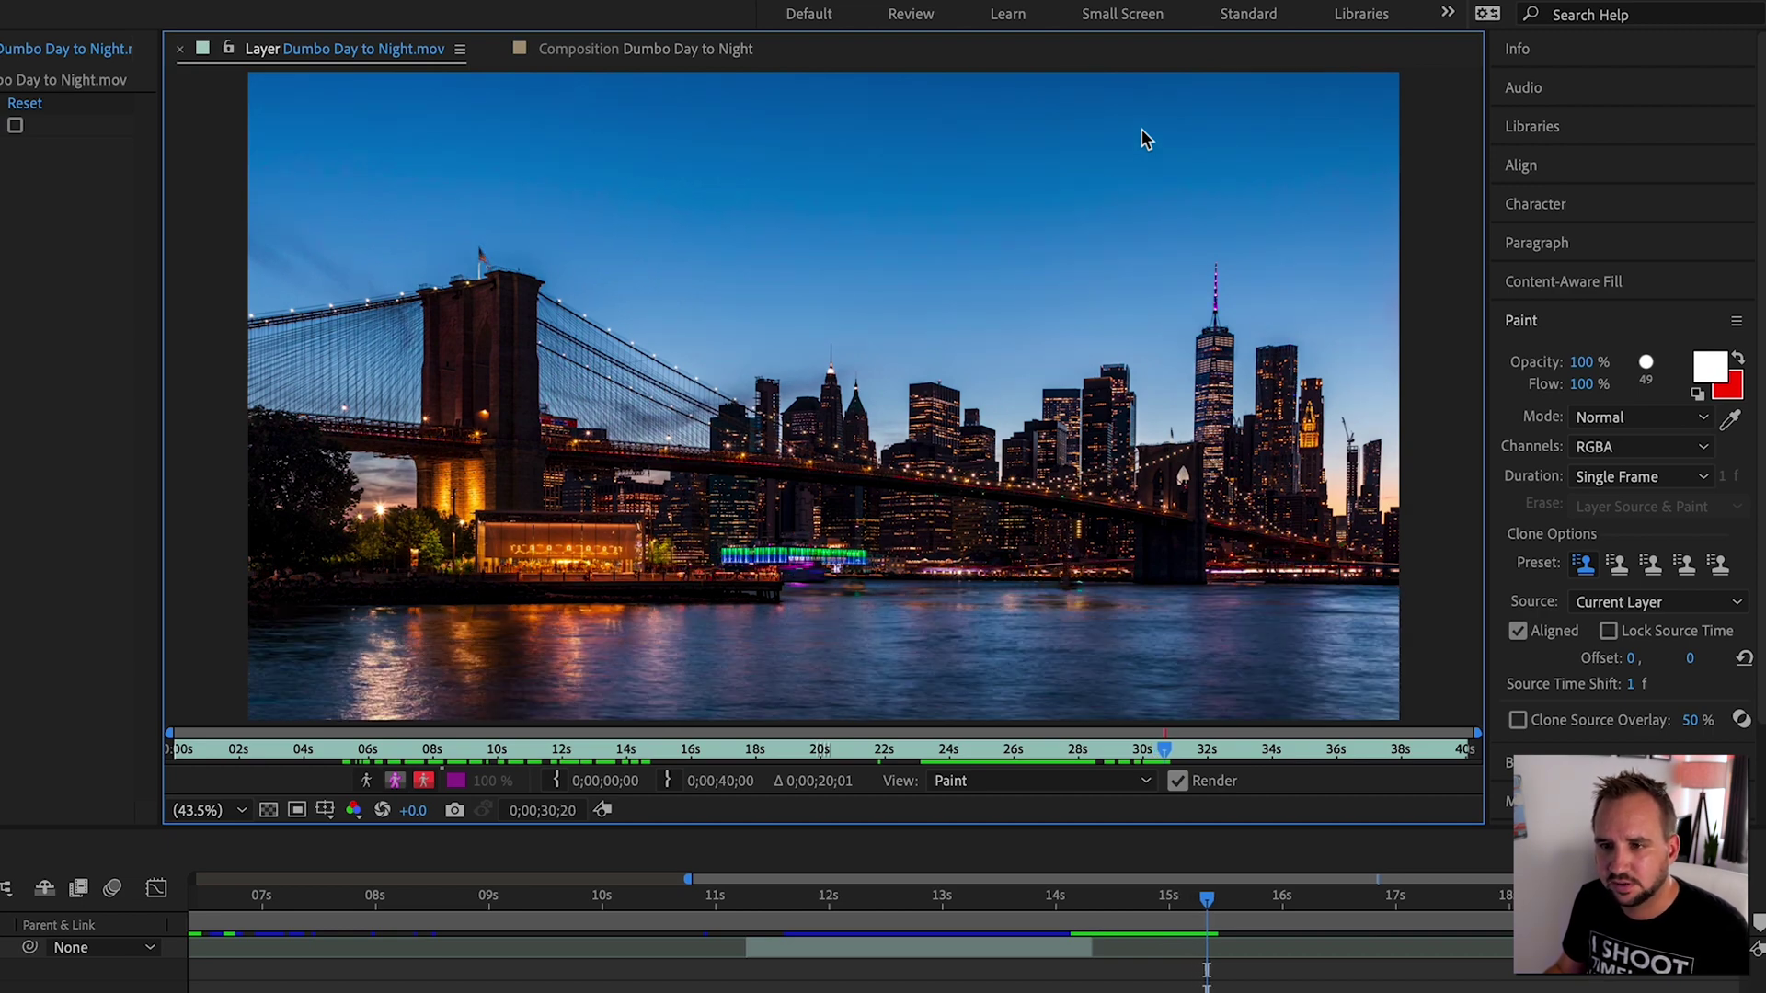
{"action": "key", "text": "Page_Down"}
{"action": "key", "text": "Page_Down"}
{"action": "key", "text": "Page_Down"}
{"action": "key", "text": "Page_Down"}
{"action": "key", "text": "Page_Down"}
{"action": "key", "text": "Page_Down"}
{"action": "key", "text": "Page_Down"}
{"action": "key", "text": "Page_Down"}
{"action": "key", "text": "Page_Down"}
{"action": "key", "text": "Page_Down"}
{"action": "key", "text": "Page_Down"}
{"action": "key", "text": "Page_Down"}
{"action": "key", "text": "Page_Down"}
{"action": "key", "text": "Page_Down"}
{"action": "key", "text": "Page_Down"}
{"action": "key", "text": "Page_Down"}
{"action": "key", "text": "Page_Down"}
{"action": "key", "text": "Page_Down"}
{"action": "key", "text": "Page_Down"}
{"action": "key", "text": "Page_Down"}
{"action": "key", "text": "Page_Down"}
{"action": "key", "text": "Page_Down"}
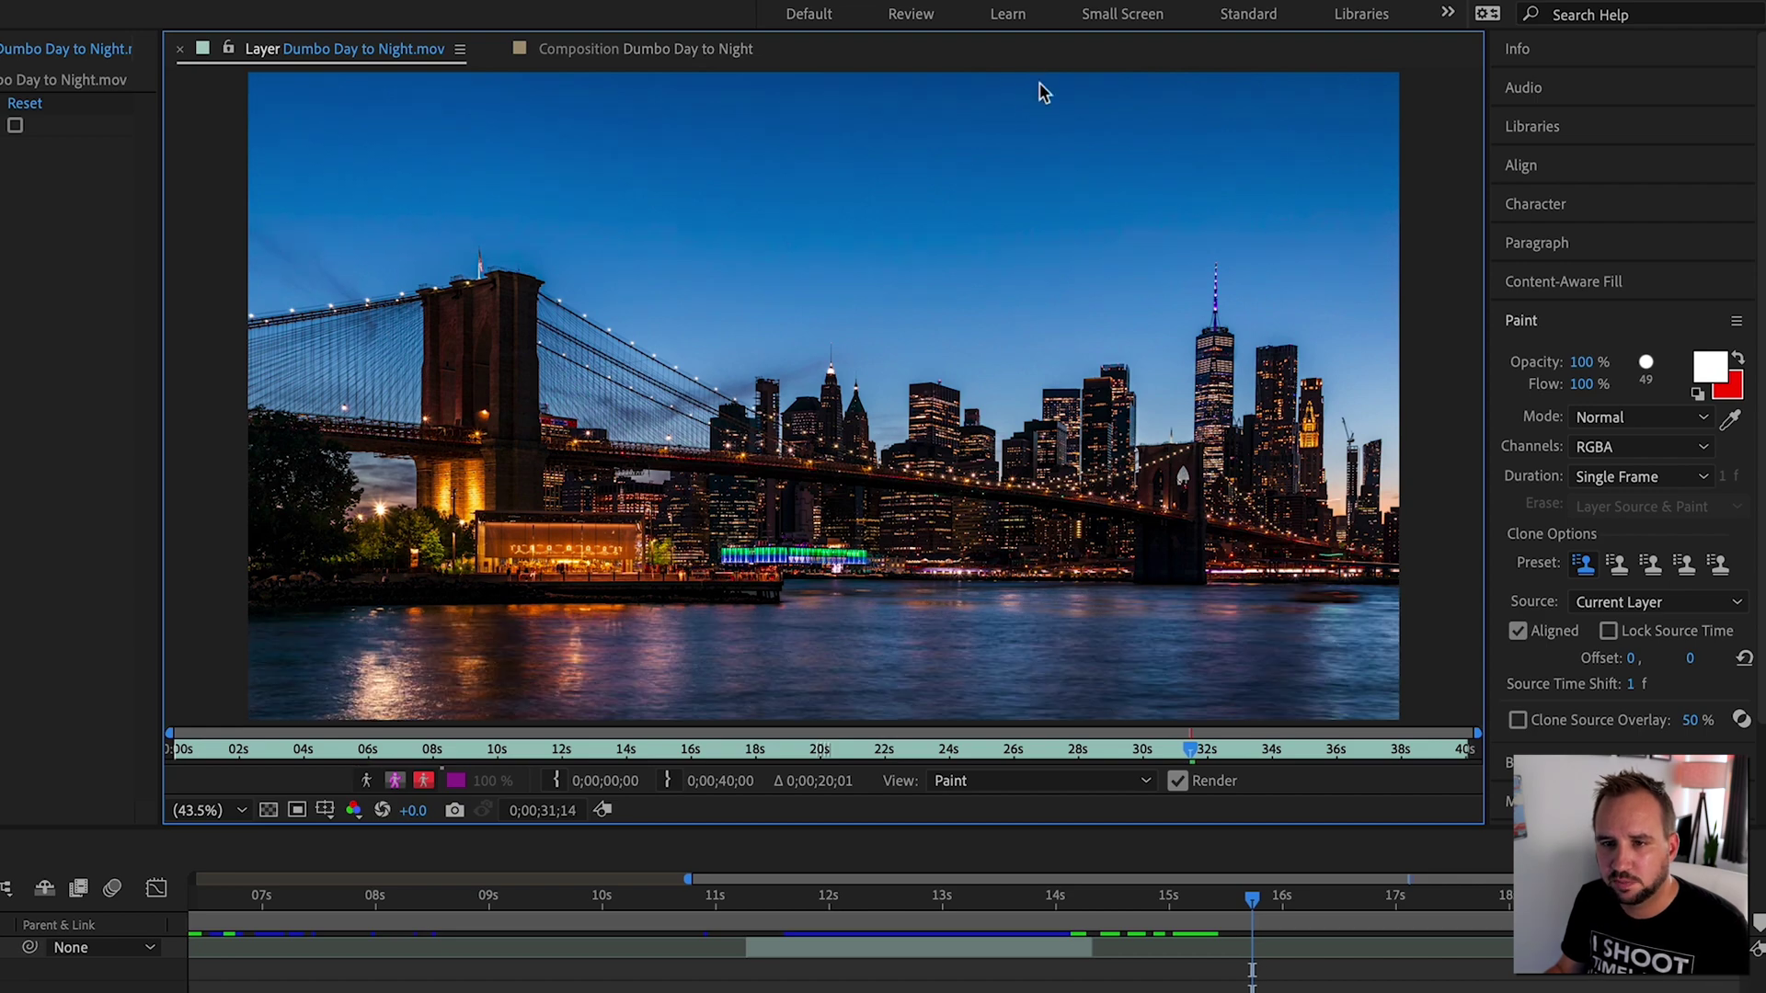
{"action": "key", "text": "Page_Down"}
{"action": "key", "text": "Page_Down"}
{"action": "key", "text": "Page_Down"}
{"action": "key", "text": "Page_Down"}
{"action": "key", "text": "Page_Down"}
{"action": "key", "text": "Page_Down"}
{"action": "key", "text": "Page_Down"}
{"action": "key", "text": "Page_Down"}
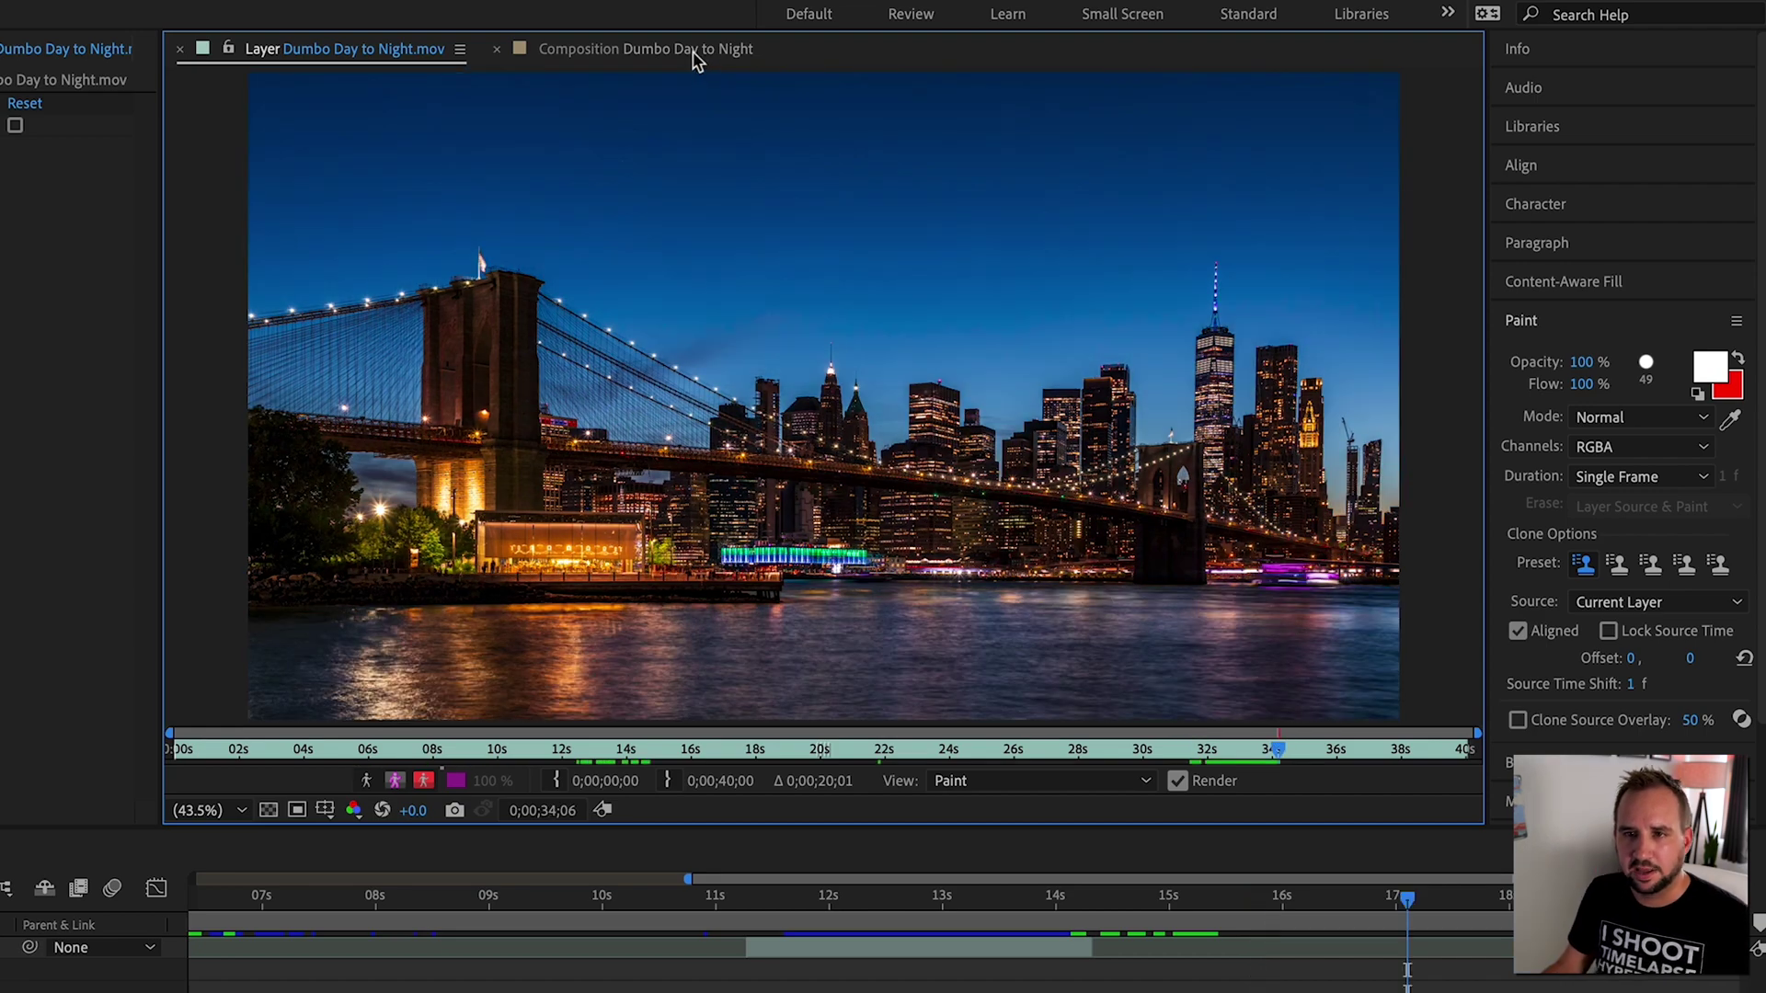
Step: Preview the composition from its start and clone out the speck at the sky's far left edge at layer time 0;00;04;26
{"action": "left_click", "coordinate": [690, 50]}
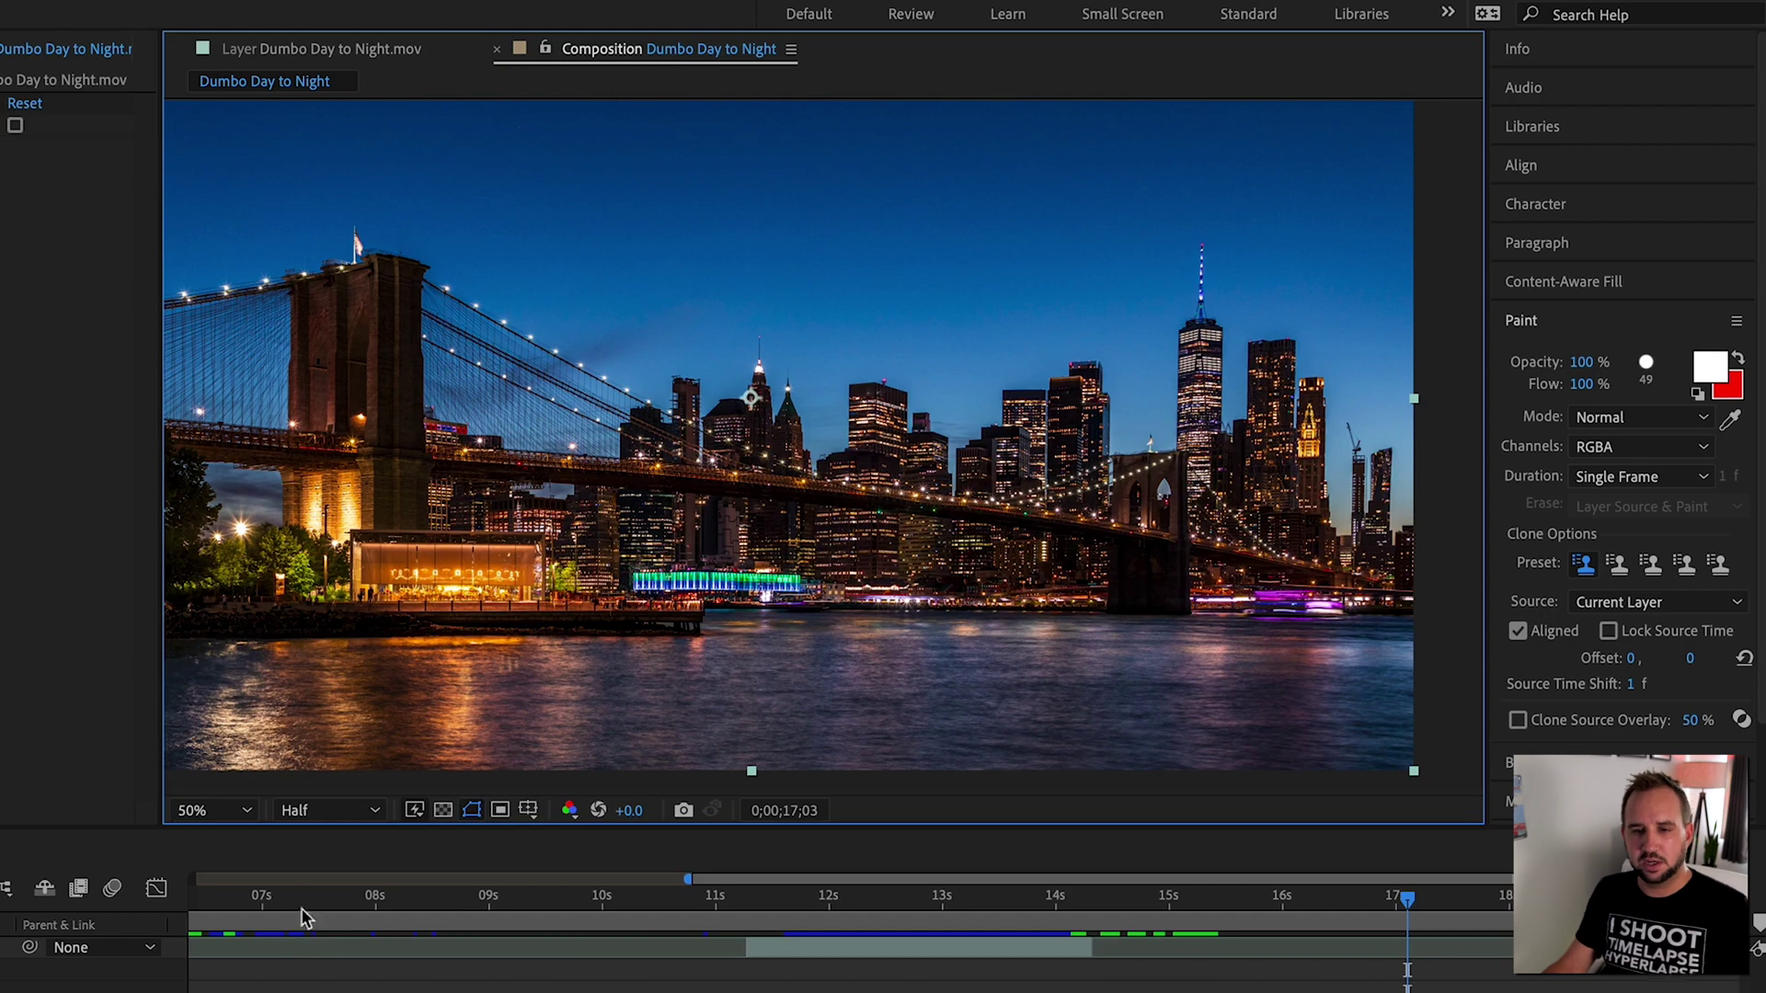
{"action": "left_click", "coordinate": [395, 896]}
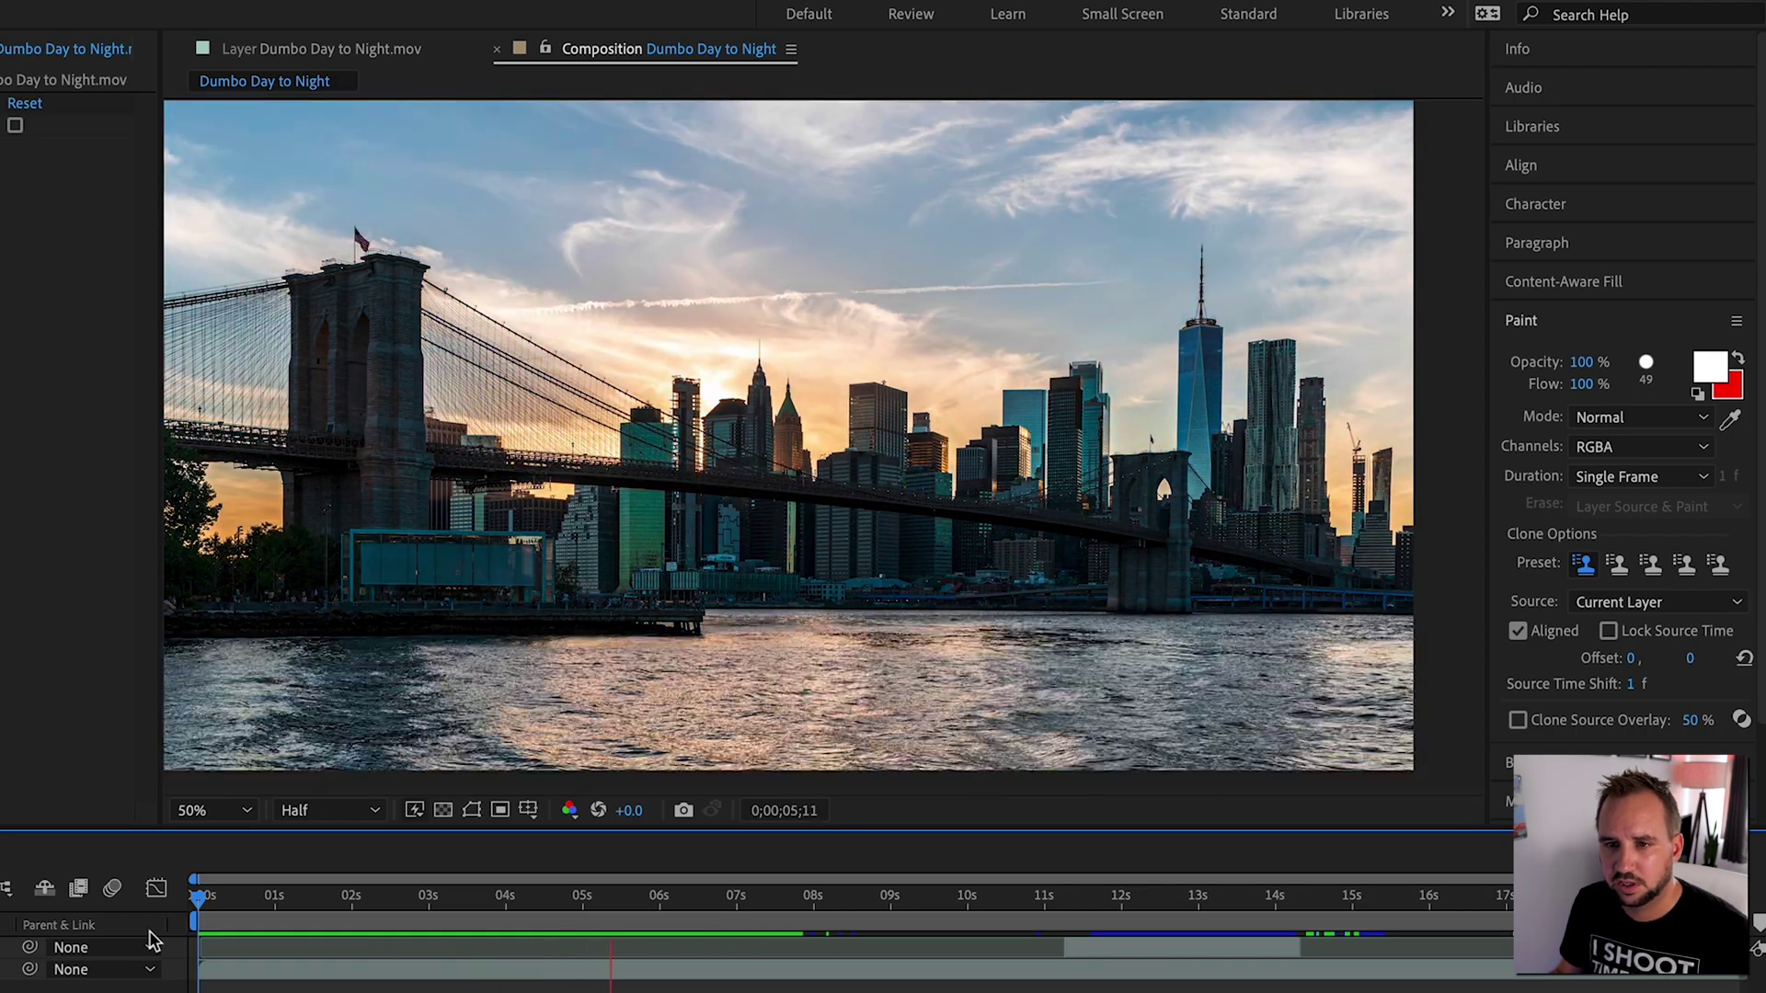
{"action": "left_click", "coordinate": [395, 894]}
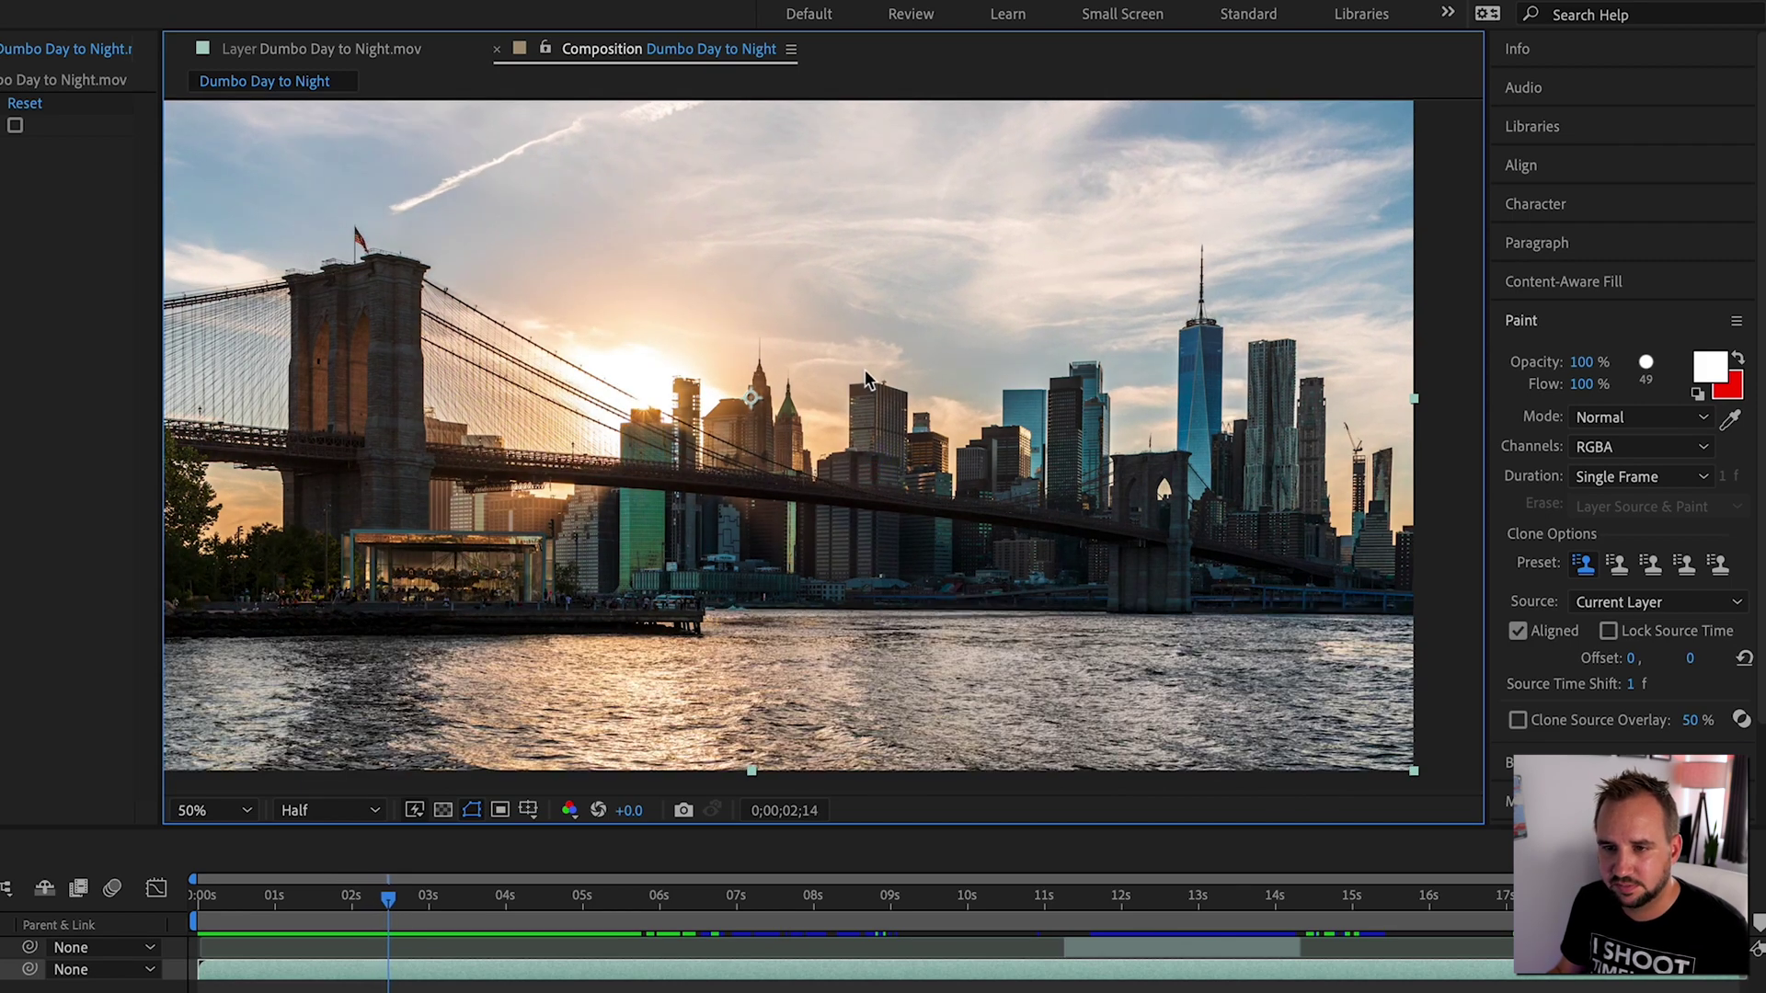
{"action": "left_click", "coordinate": [359, 49]}
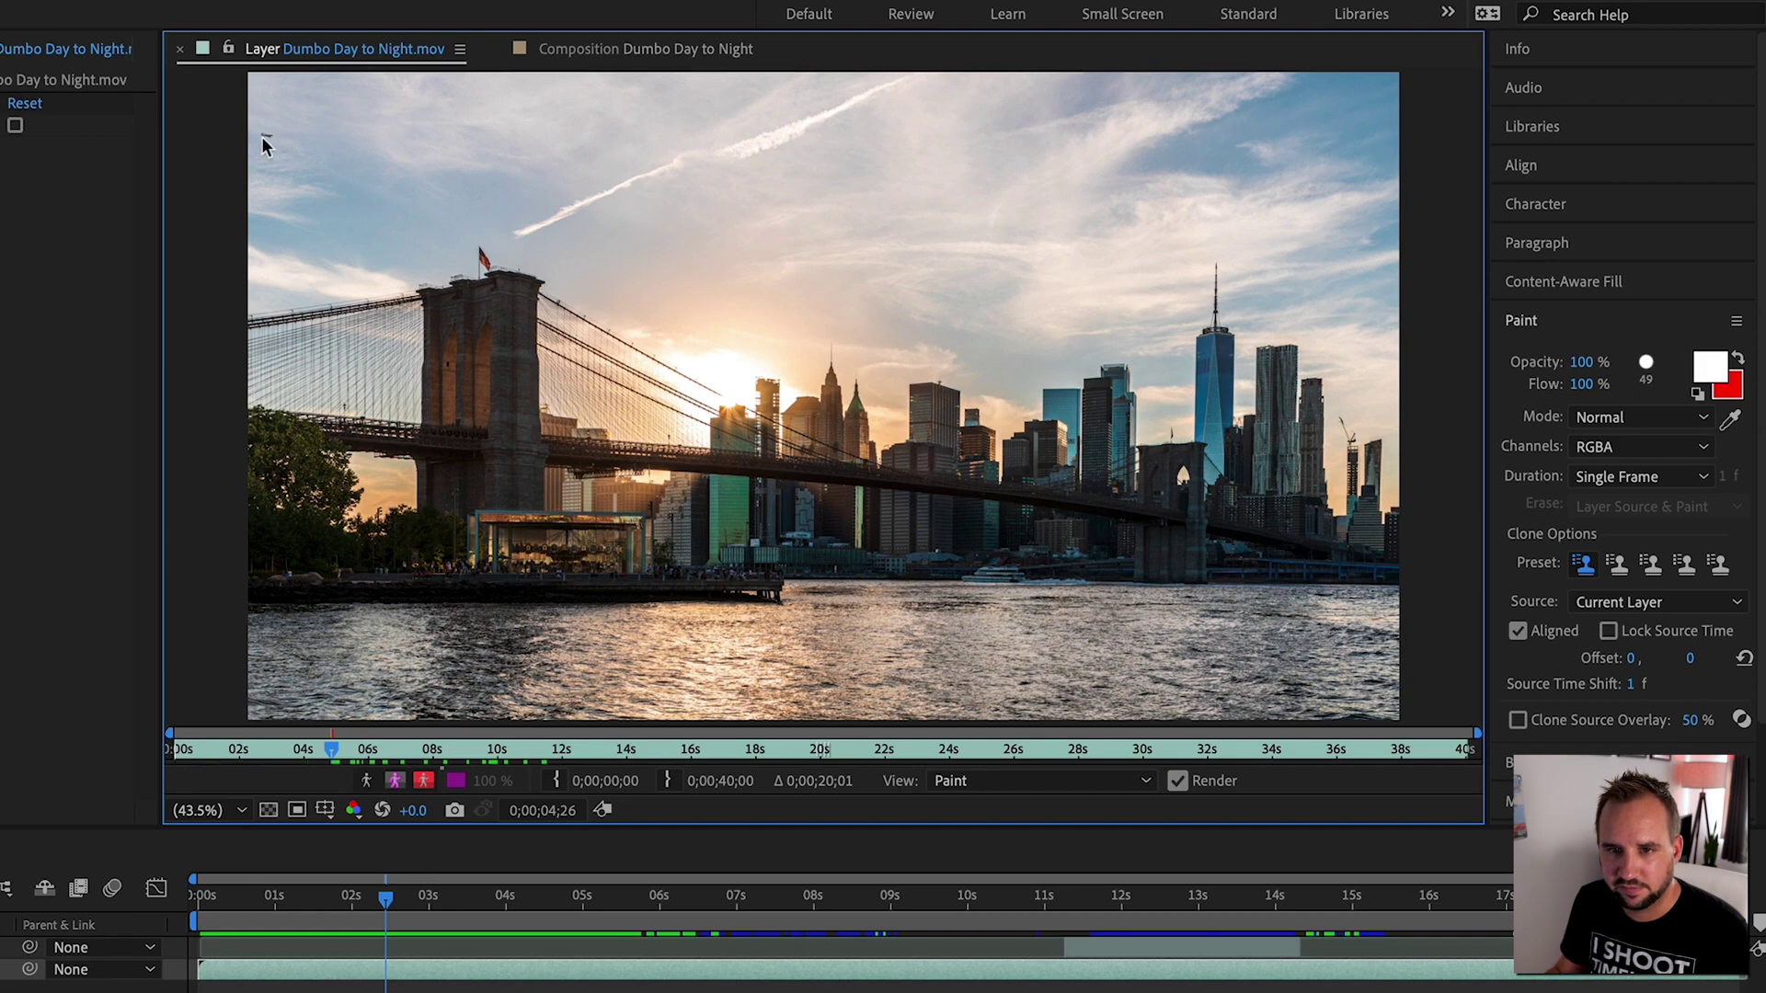
Step: Clone out the bird beside the green-roofed tower in the layer view and recheck the frame in the composition
{"action": "key", "text": "shift+period"}
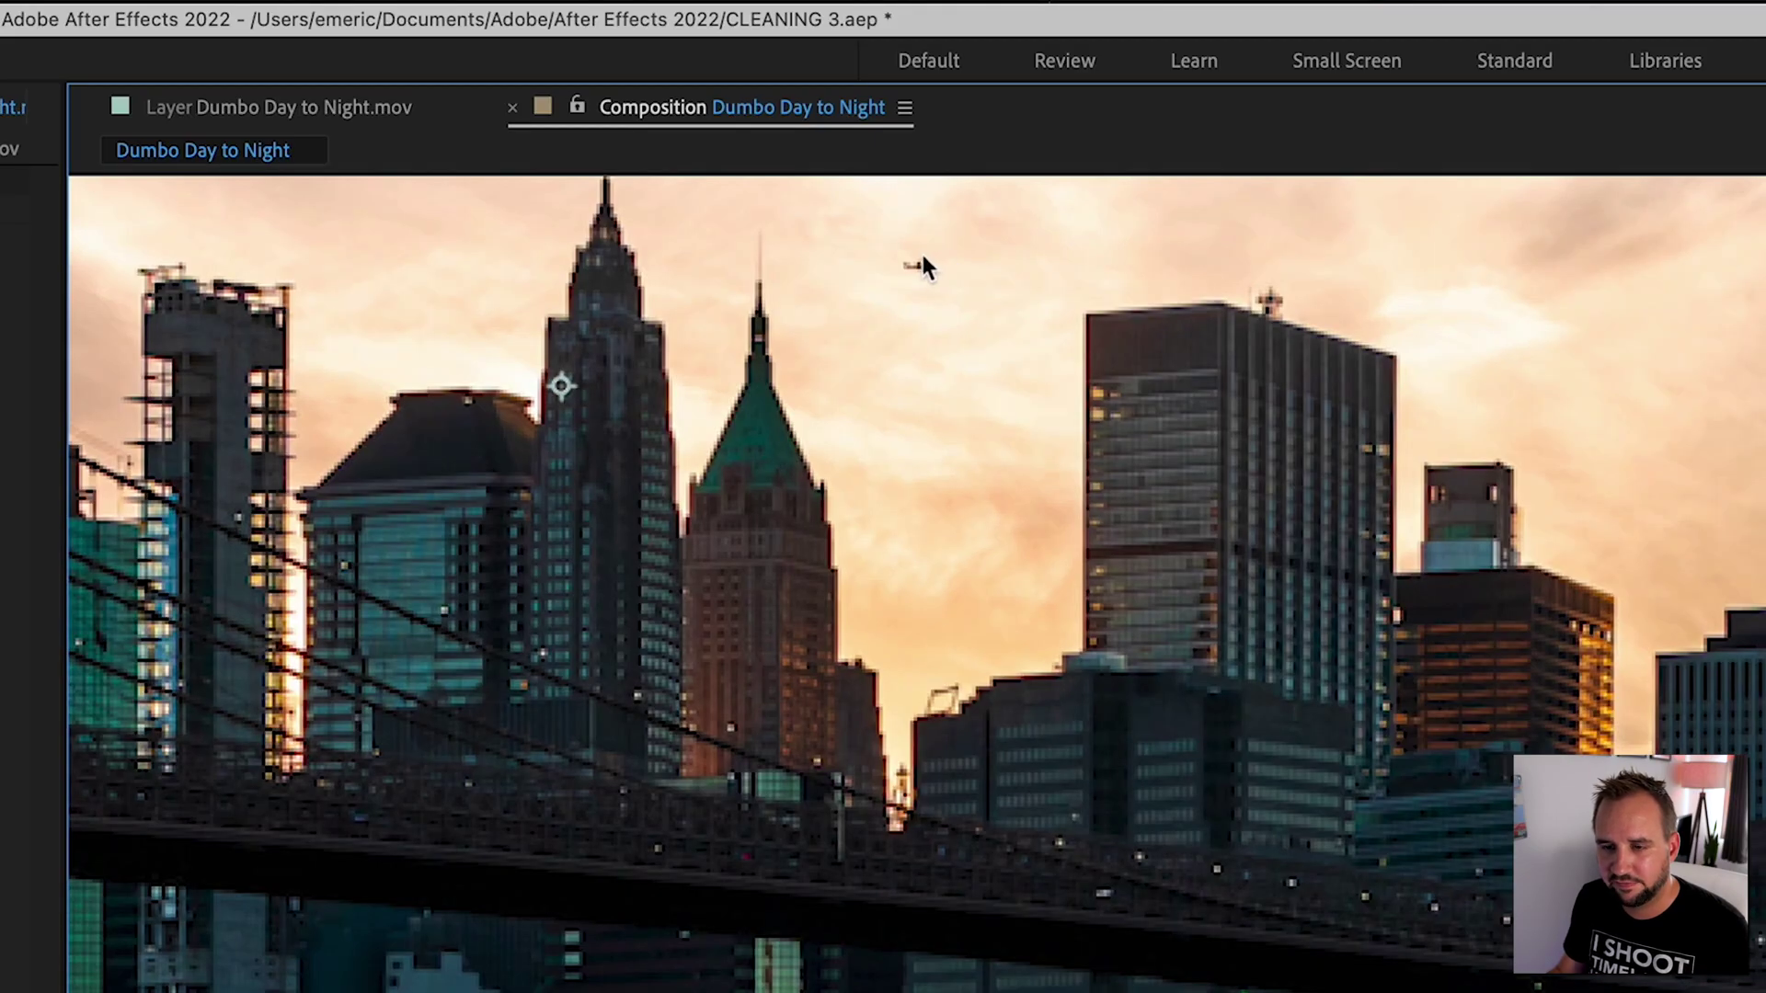
{"action": "scroll", "coordinate": [915, 261], "scroll_direction": "down", "scroll_amount": 3}
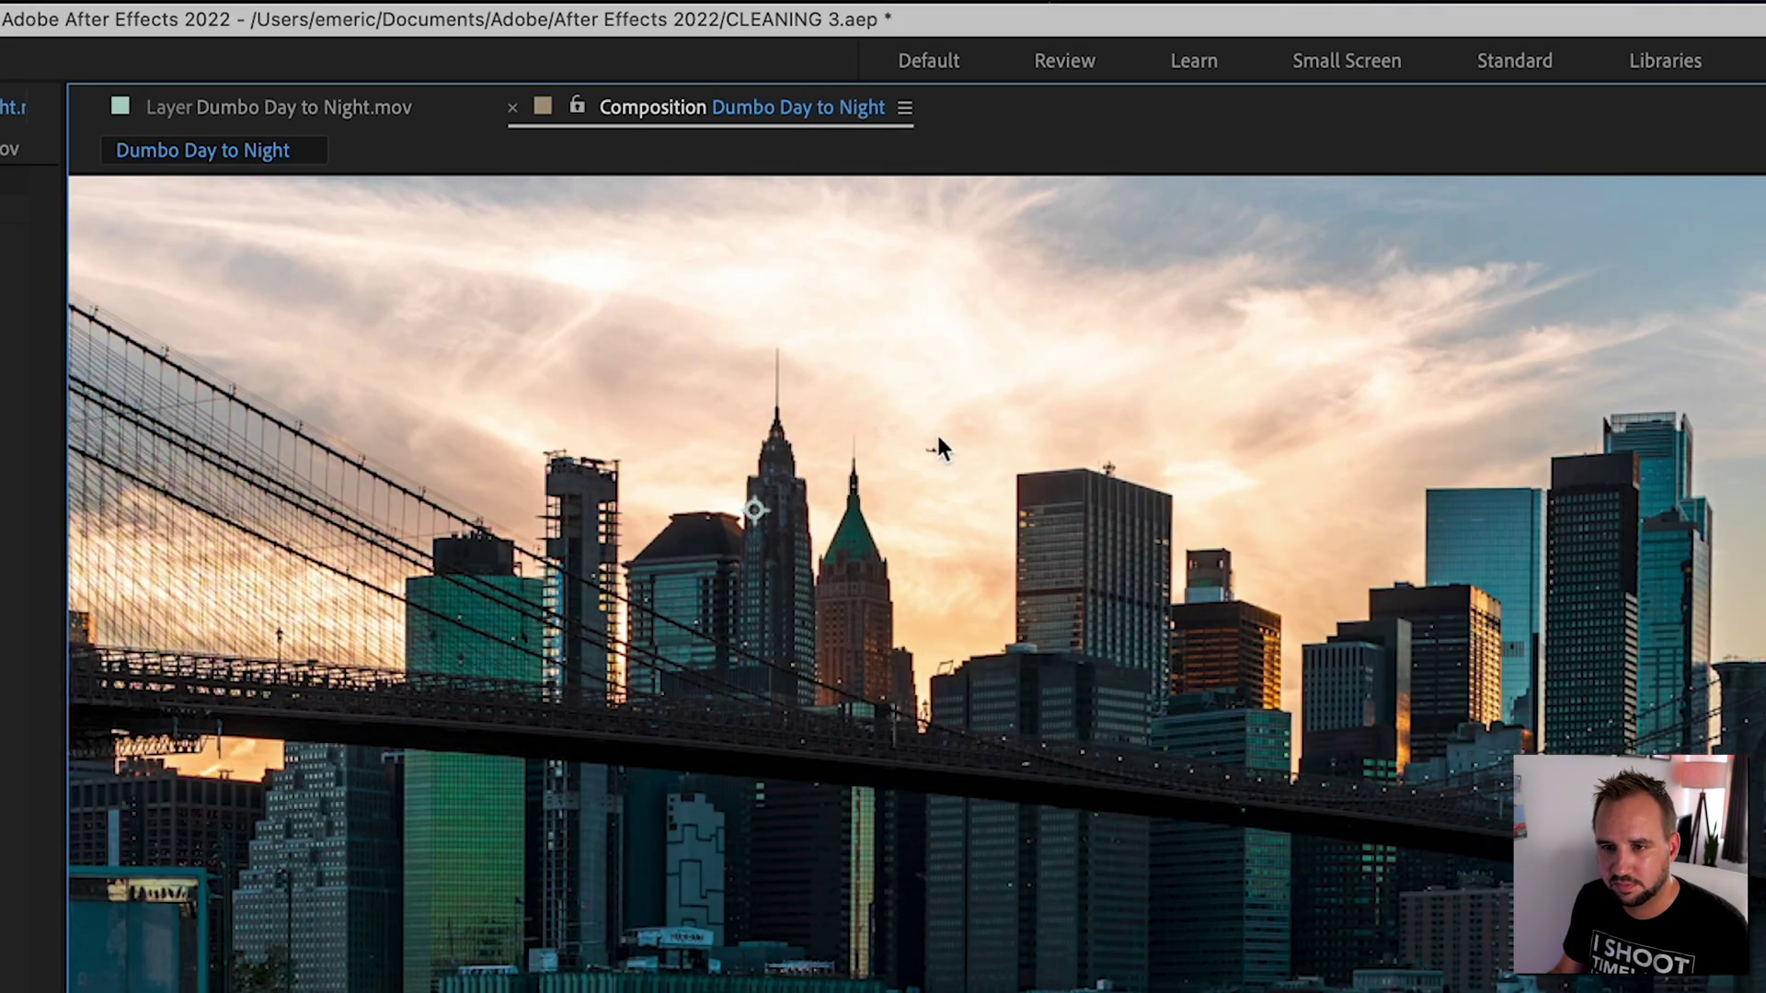
{"action": "left_click", "coordinate": [296, 107]}
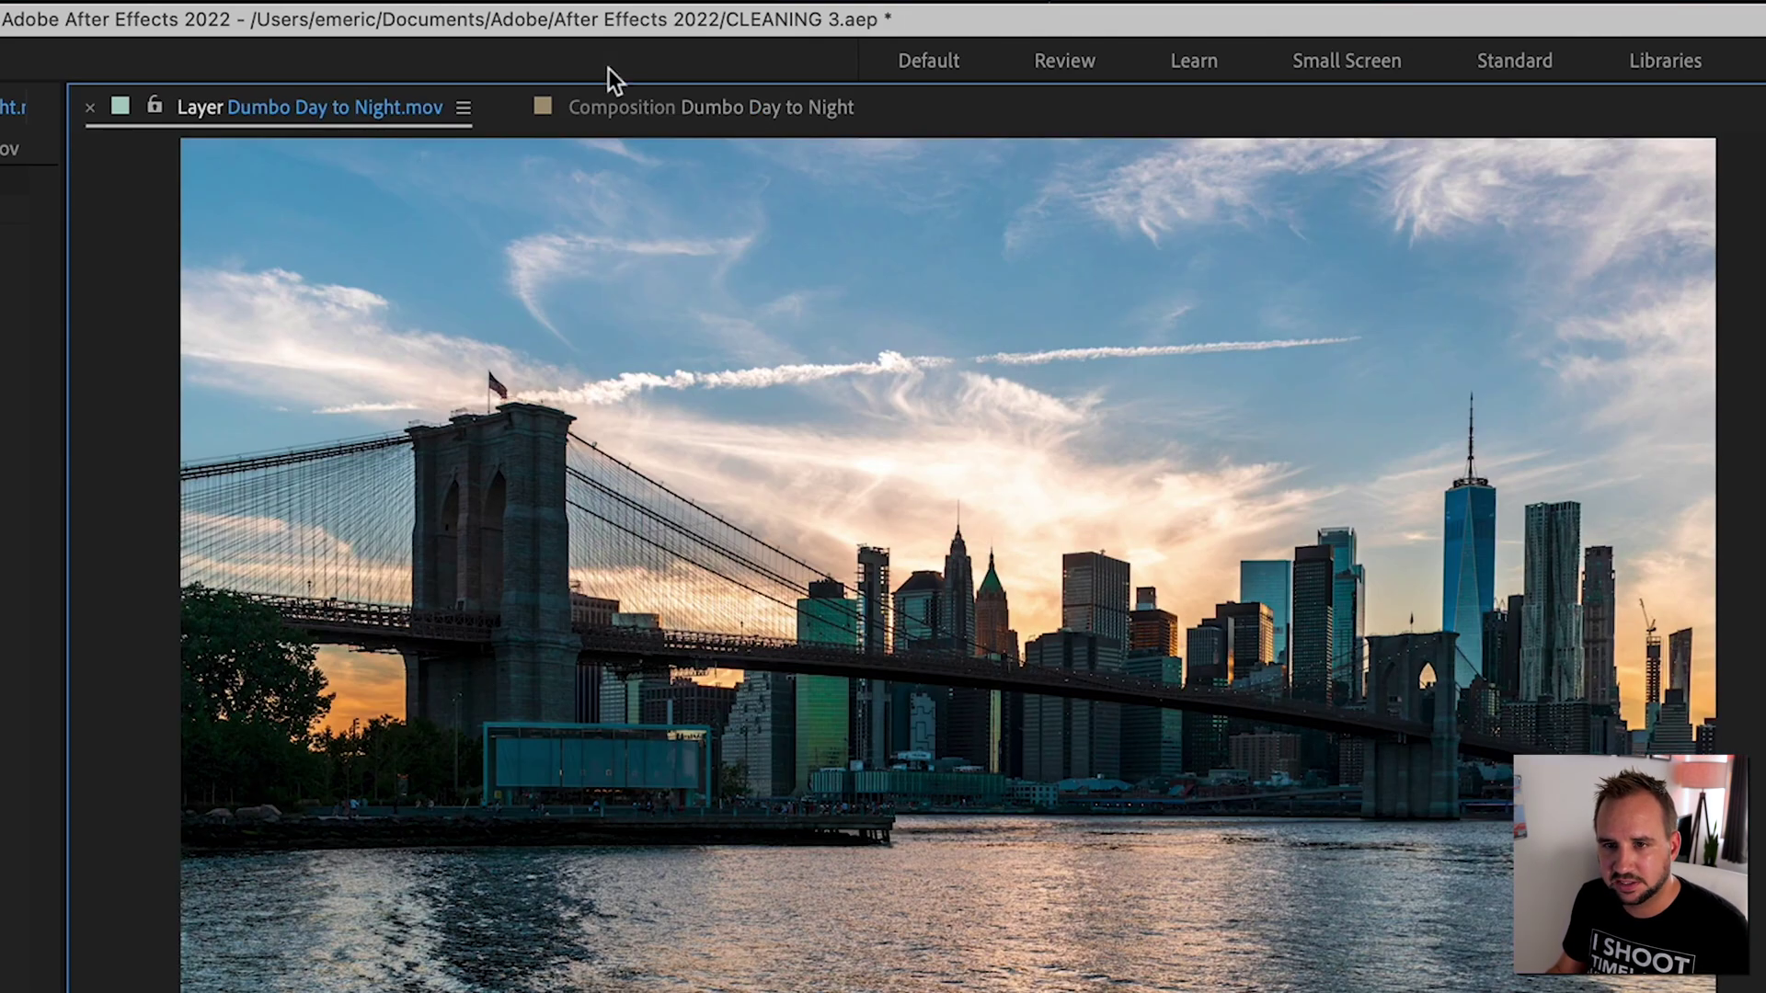
{"action": "left_click", "coordinate": [622, 107]}
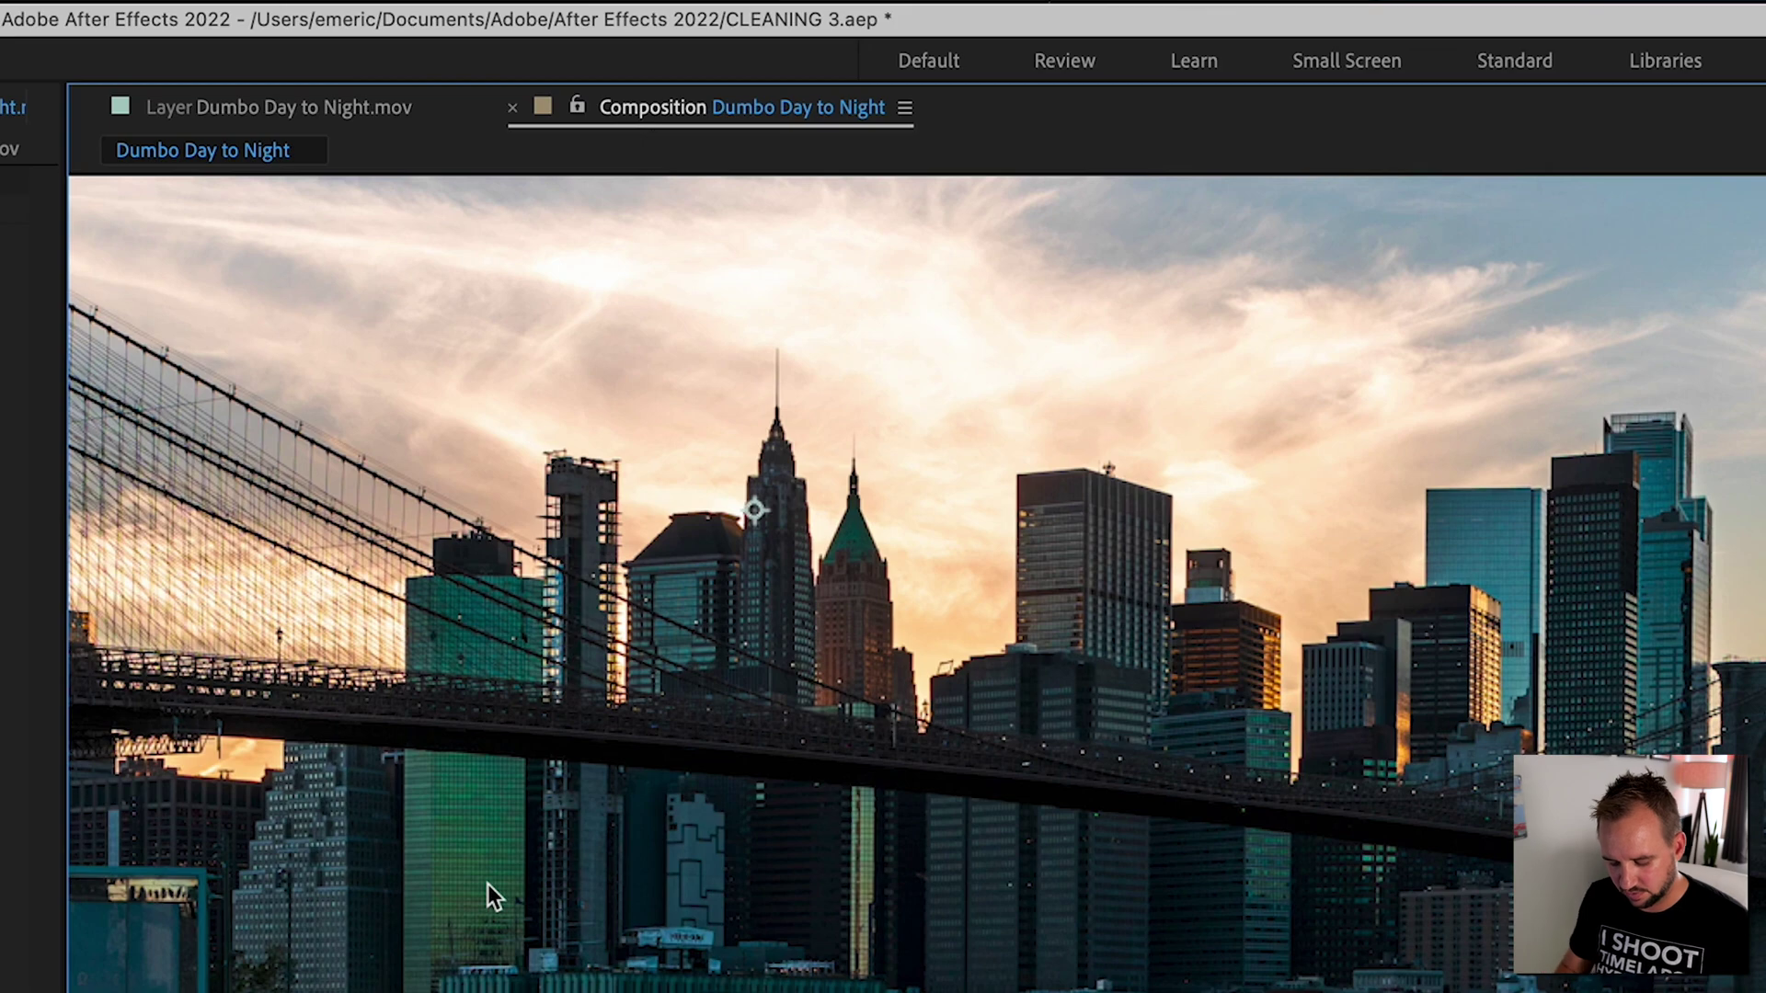
{"action": "key", "text": "shift+slash"}
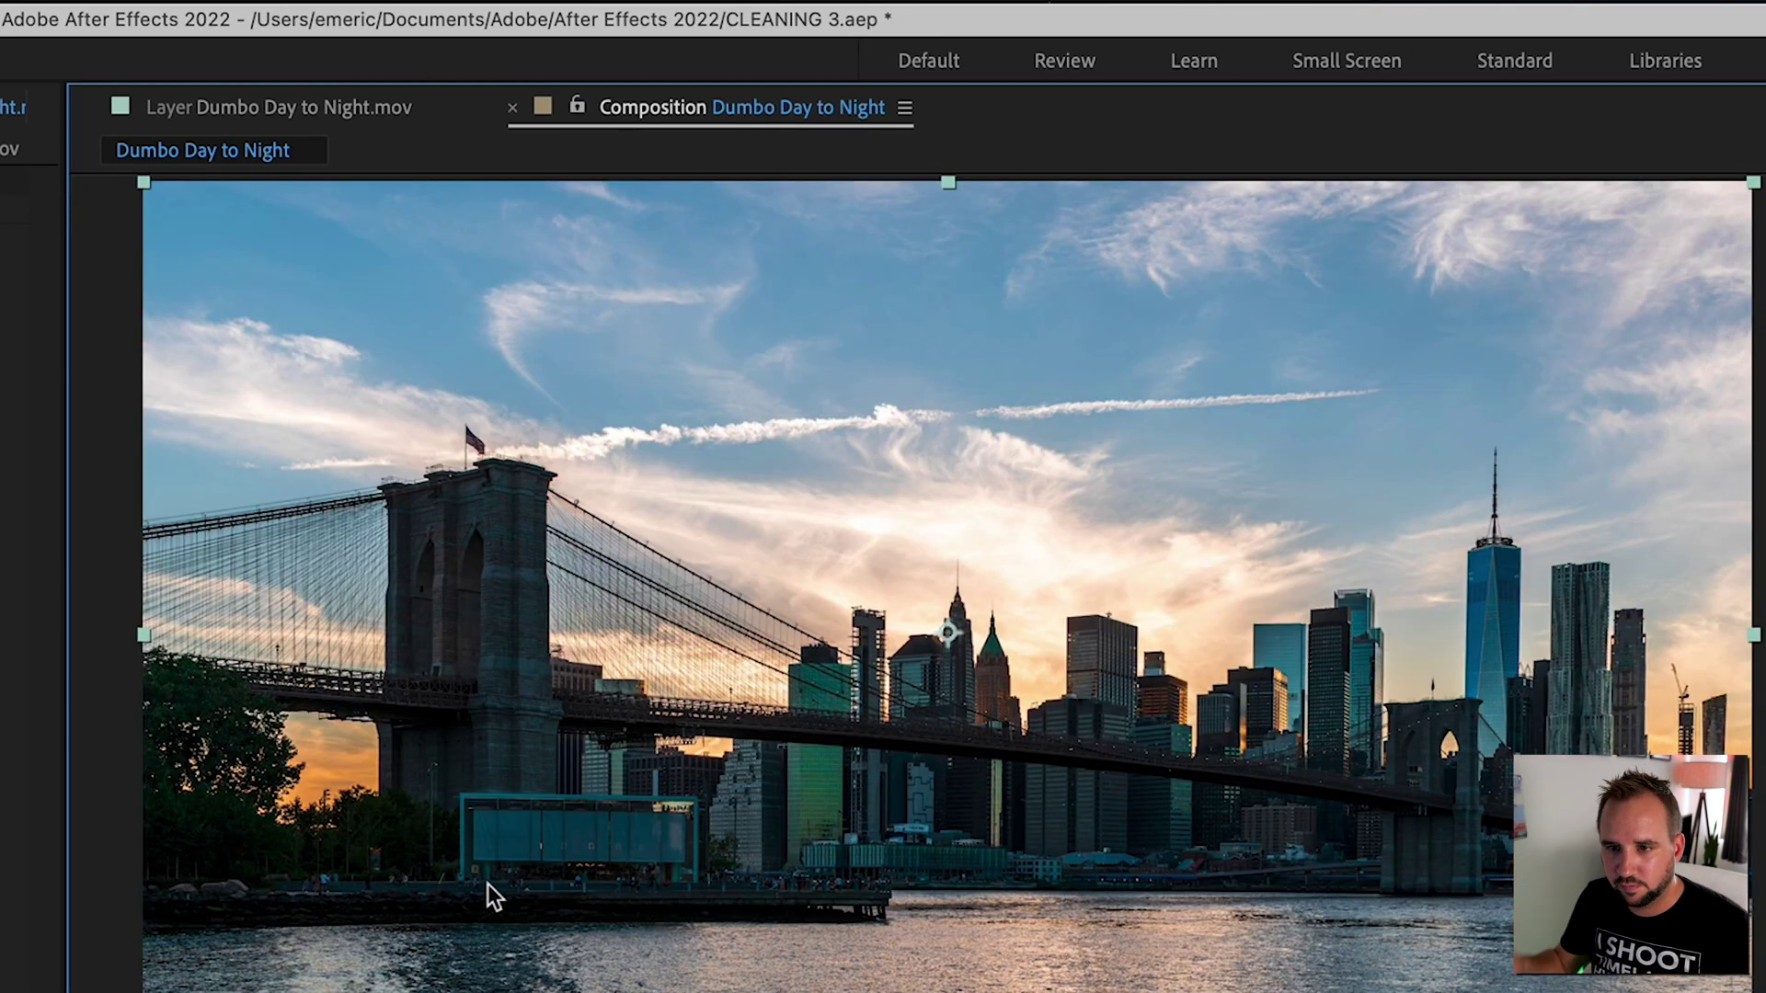
Step: Clone out the streaks at the sky's upper edge at composition time 0;00;17;05 and recheck the frame in the composition
{"action": "left_click", "coordinate": [1505, 900]}
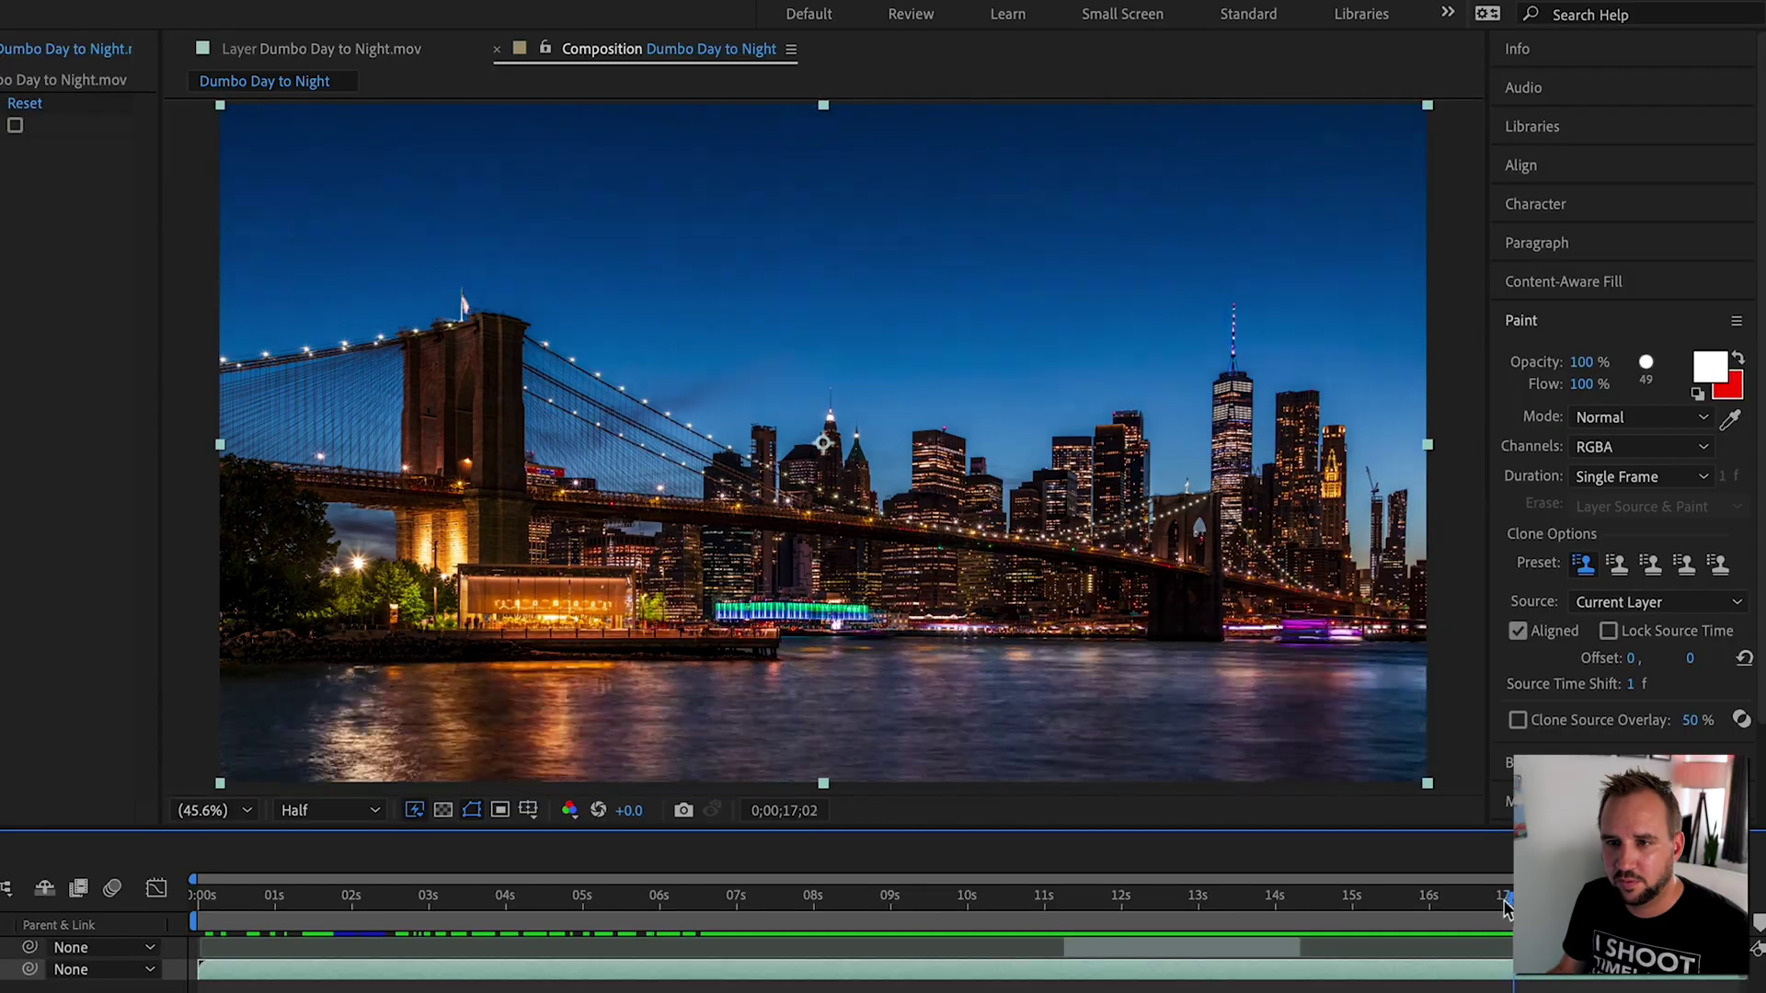
{"action": "left_click_drag", "start_coordinate": [1505, 909], "coordinate": [1510, 906]}
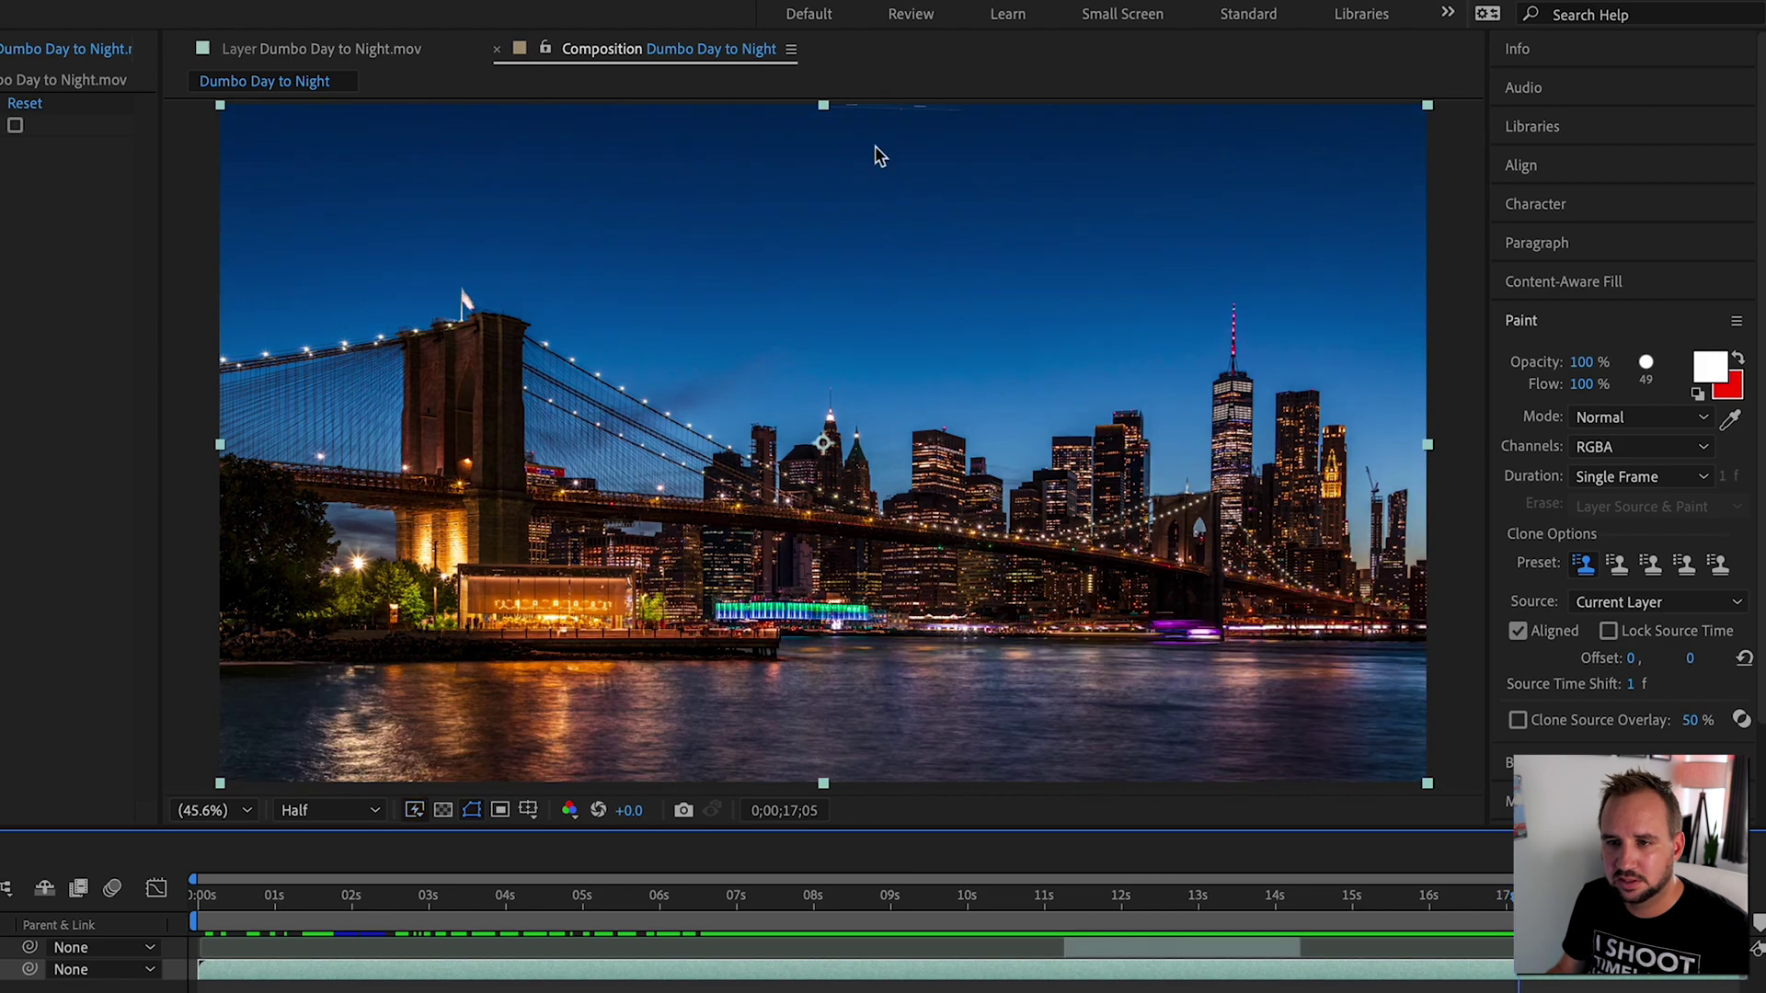
{"action": "left_click", "coordinate": [298, 44]}
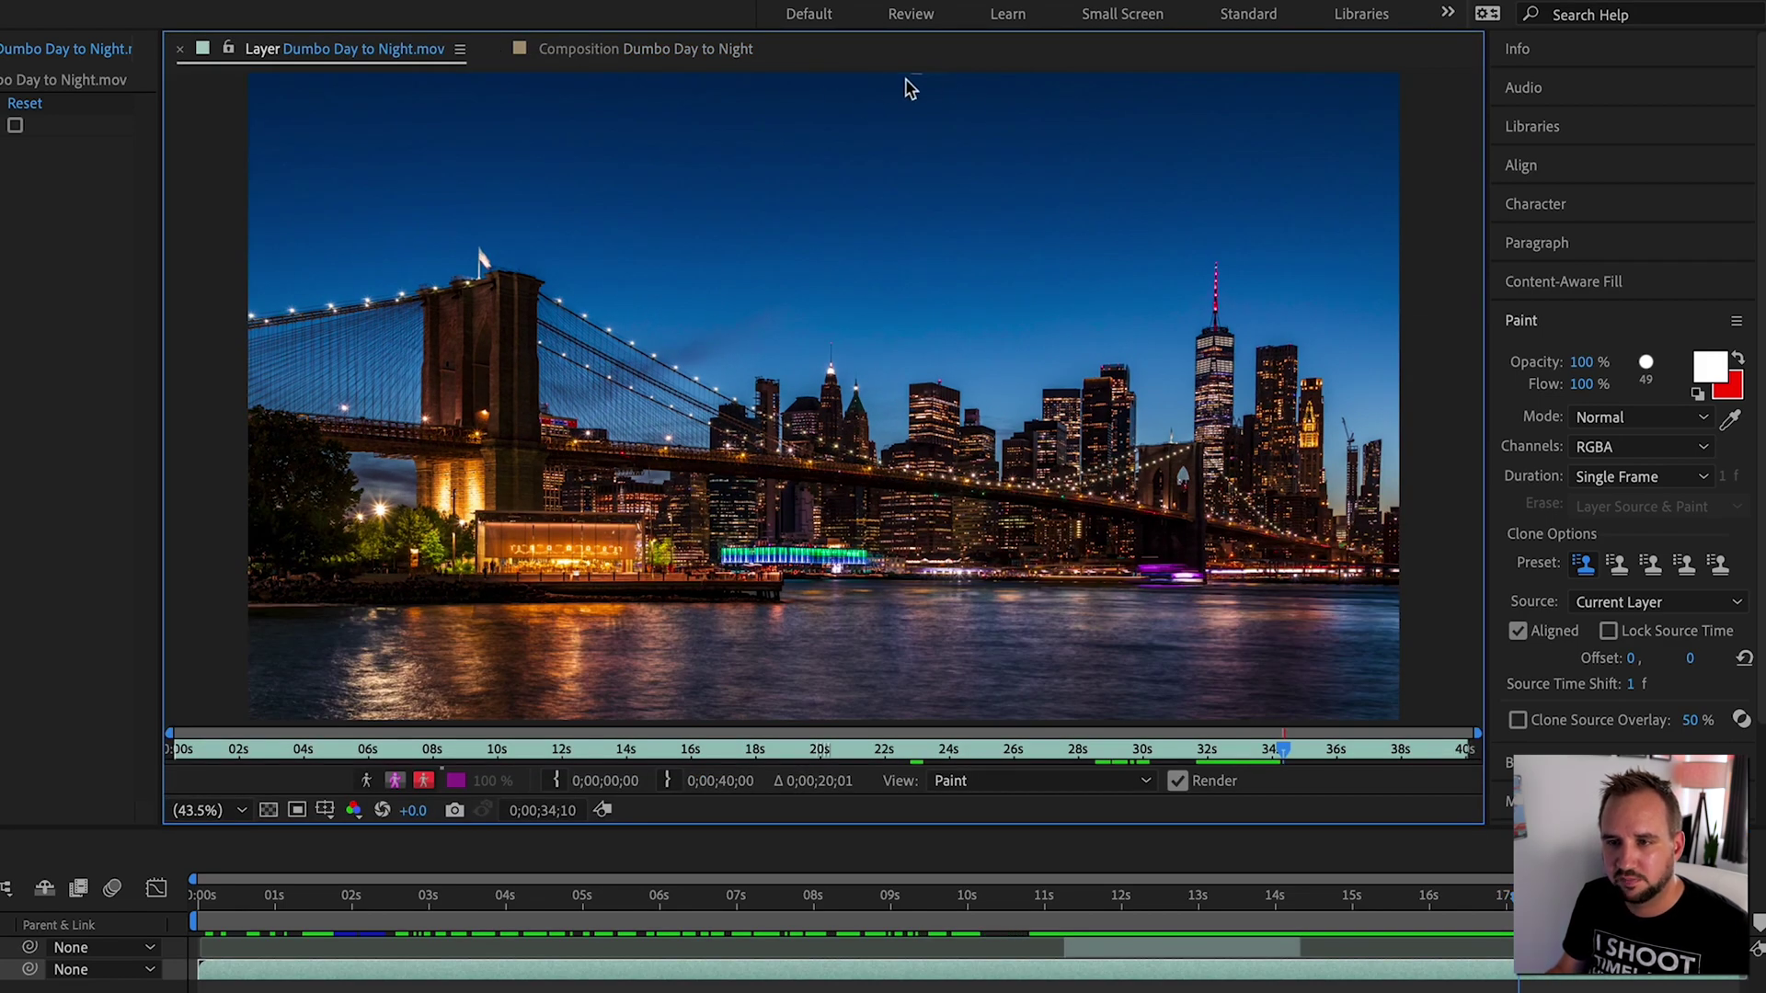
{"action": "left_click", "coordinate": [583, 57]}
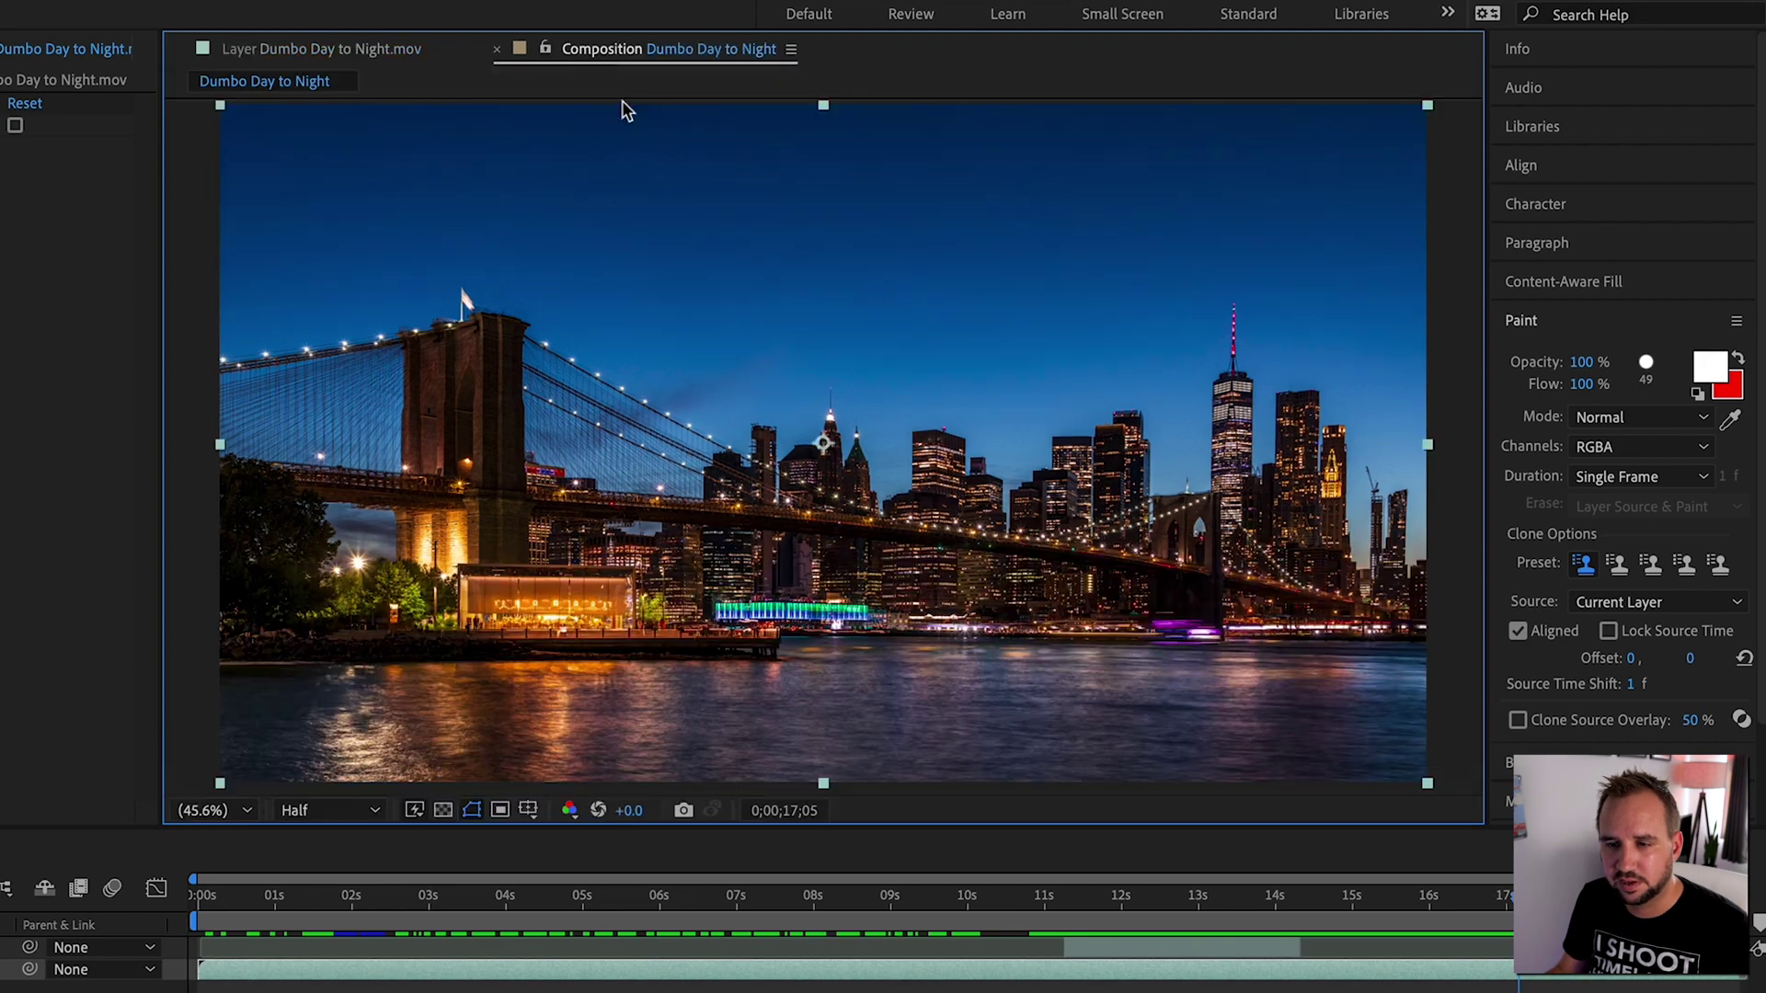